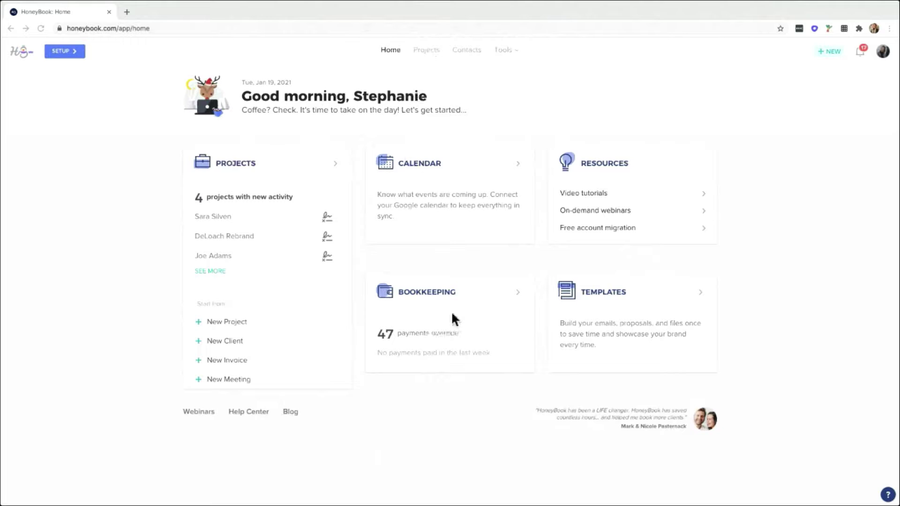
Go to Templates from the Tools menu to see the 9 brochure templates.
click(502, 49)
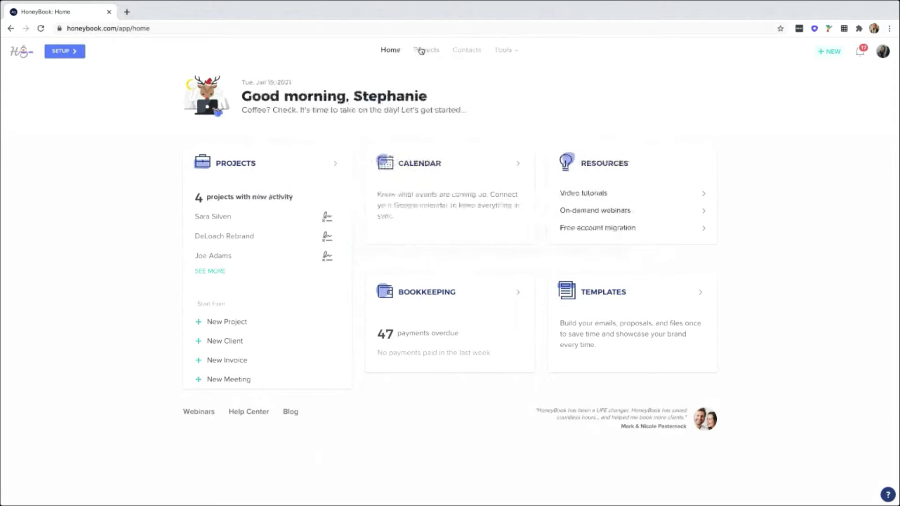
mouse_move(512, 53)
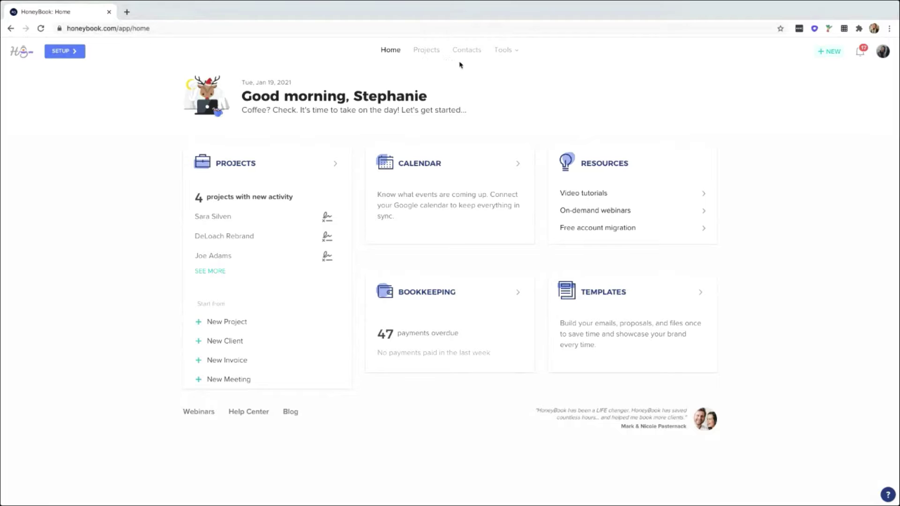
mouse_move(504, 53)
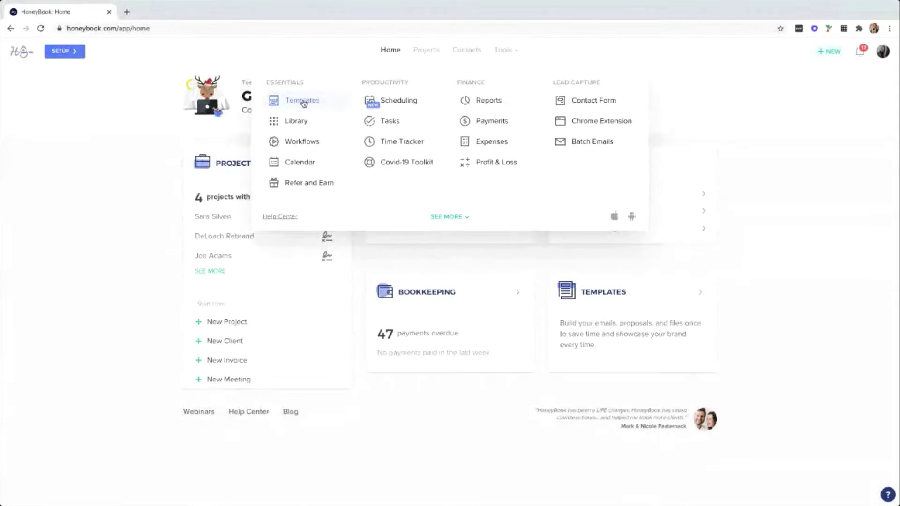
click(310, 102)
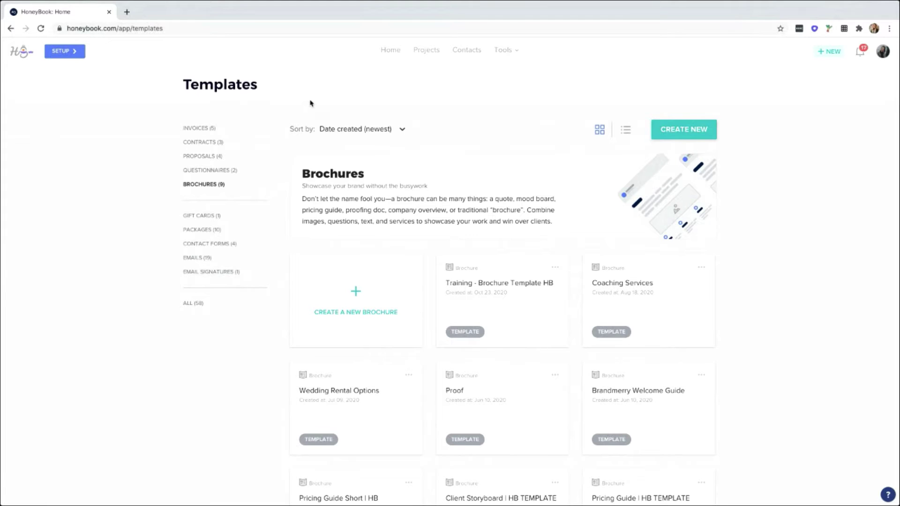
click(883, 52)
Show the 10 package templates, then open the Help Center in a new tab.
click(202, 143)
scroll(206, 155, down, 1)
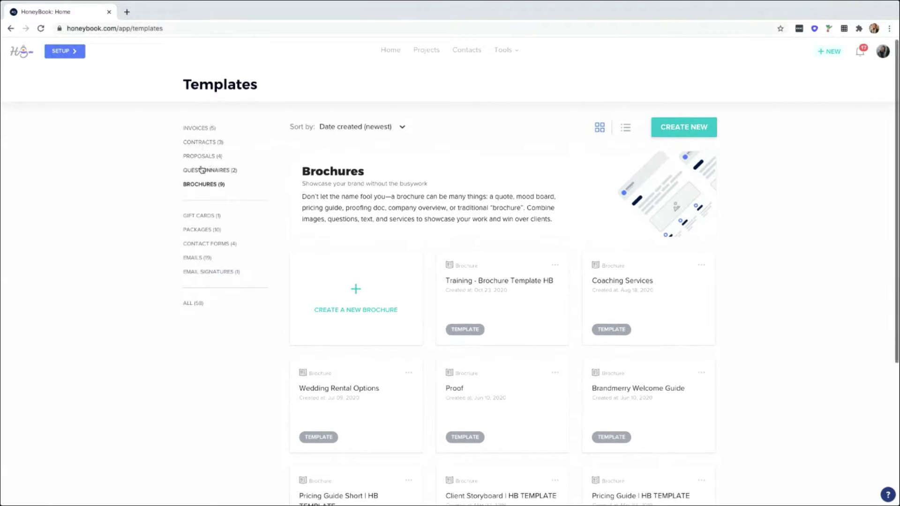
click(201, 229)
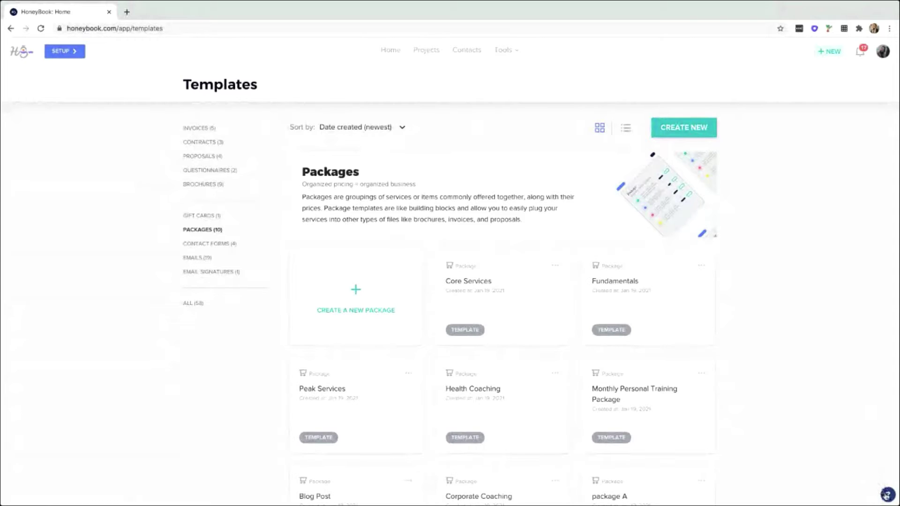
click(887, 494)
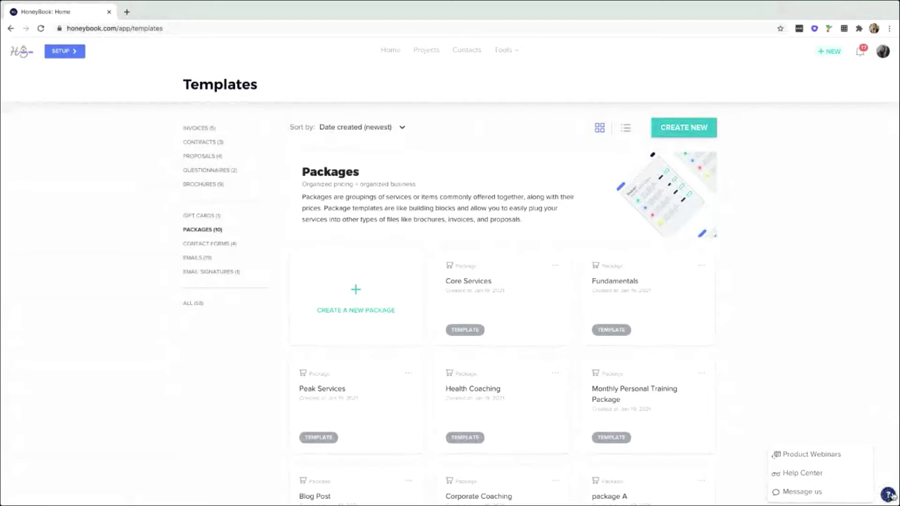
click(802, 474)
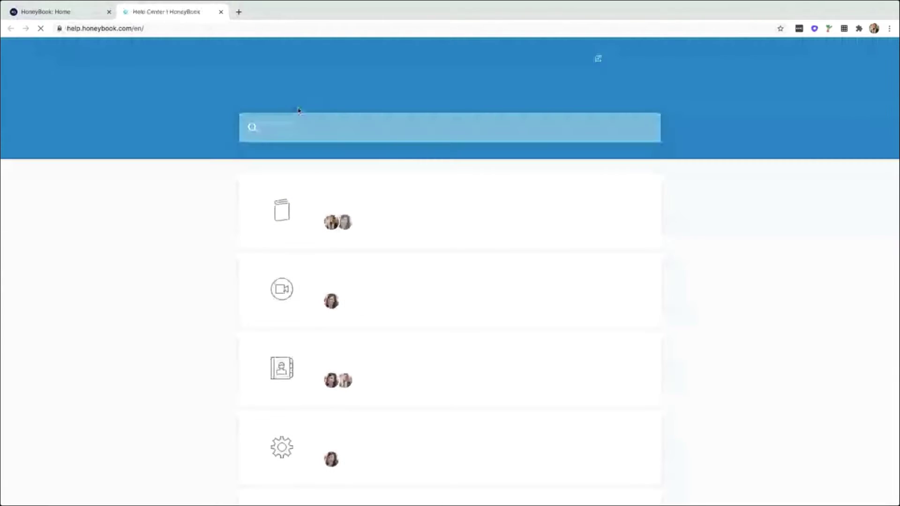
Search the Help Center for 'scheduling' and scroll through the matching articles.
click(311, 132)
text(scheduling)
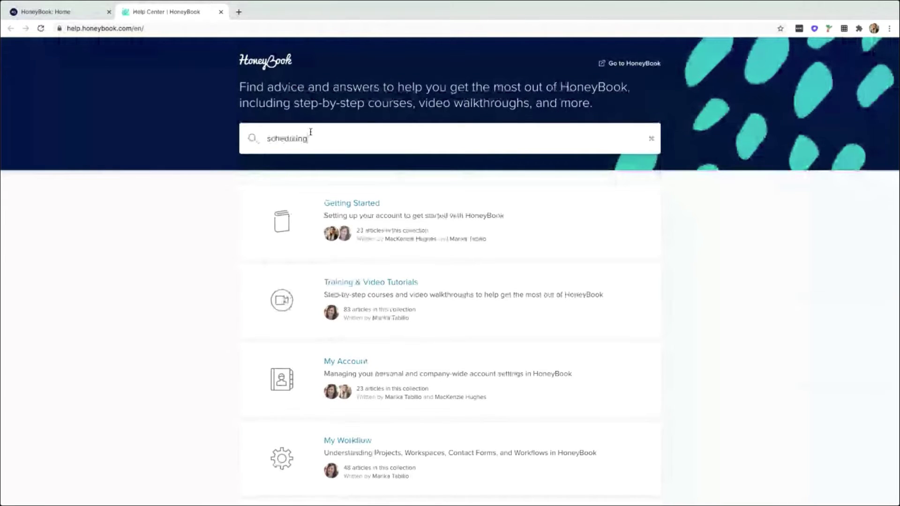
key(Return)
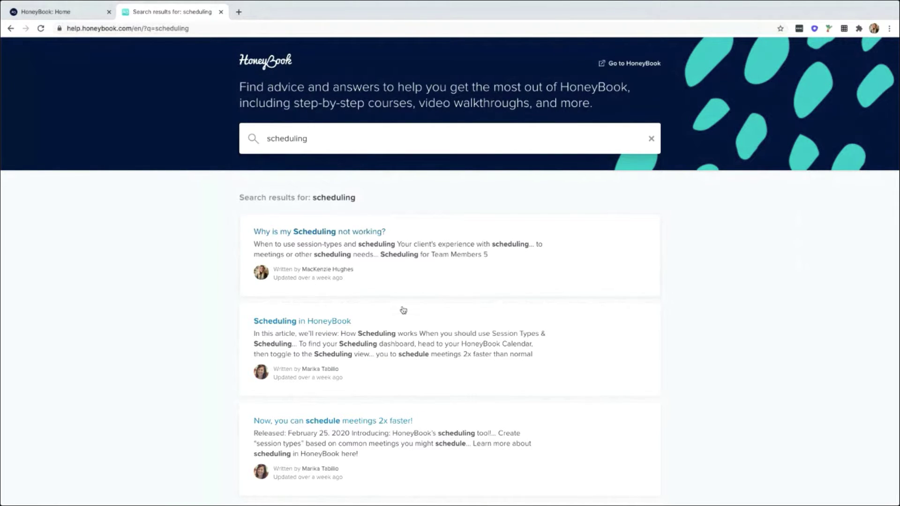
scroll(352, 341, down, 3)
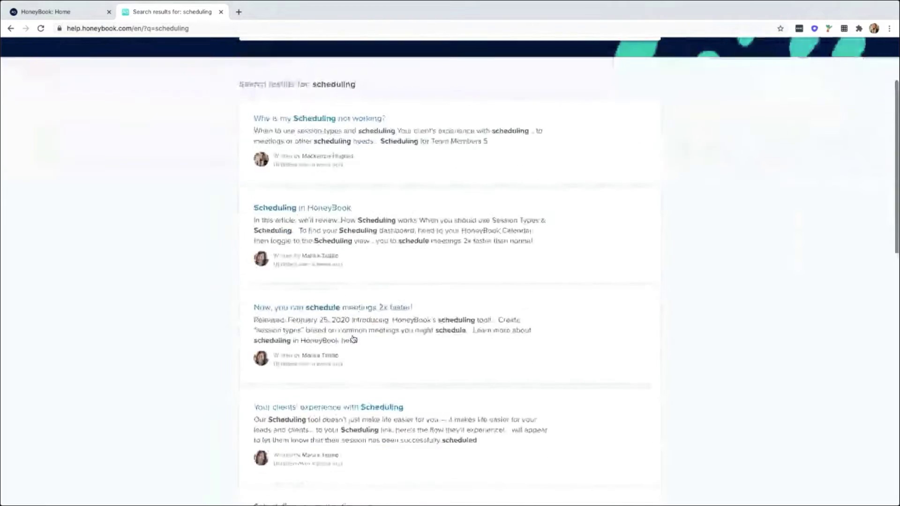
scroll(368, 340, up, 5)
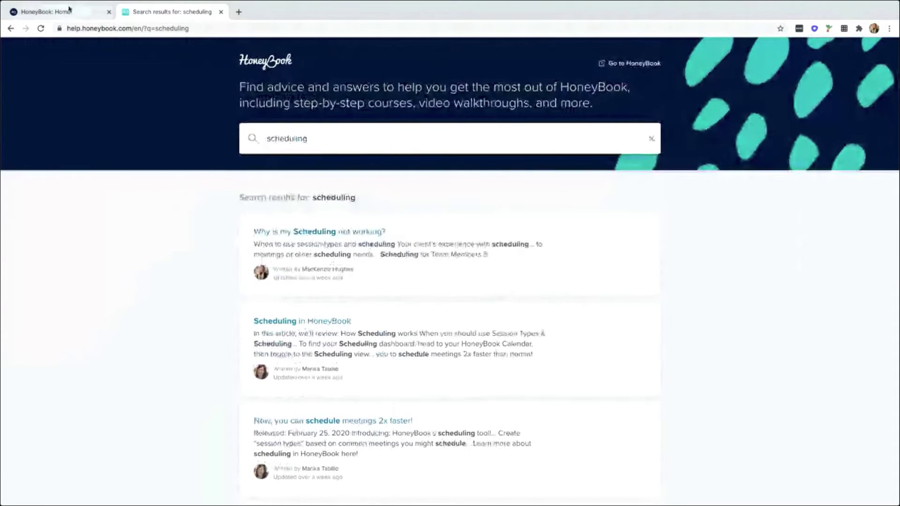
Back on the HoneyBook tab, list the 3 contract templates, including General Agreement.
click(69, 10)
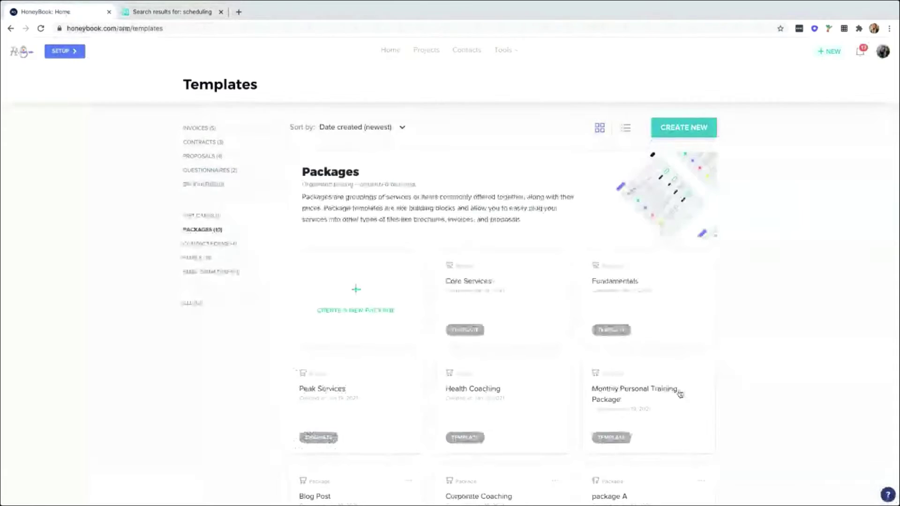
click(887, 494)
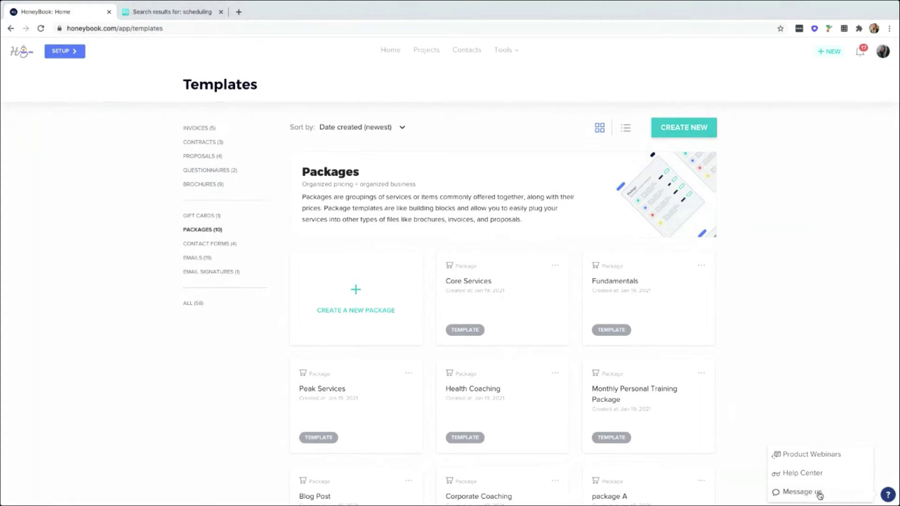
click(889, 496)
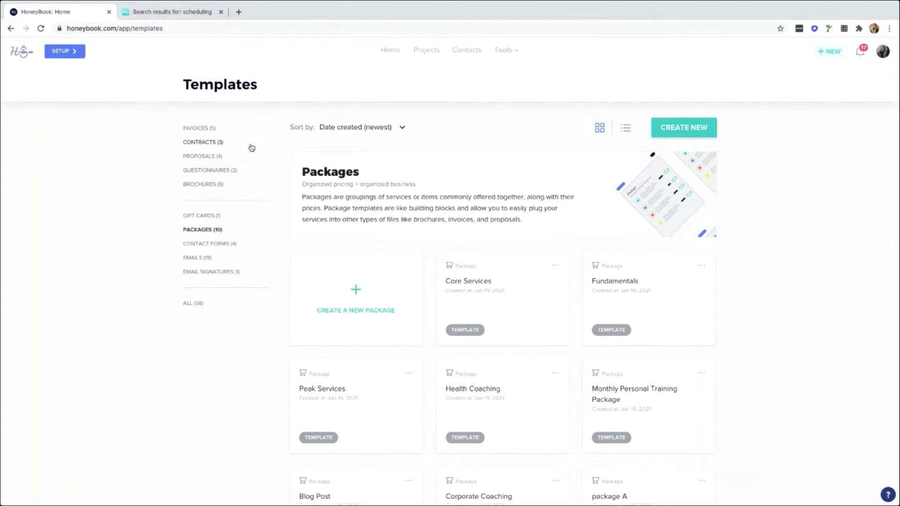
click(210, 143)
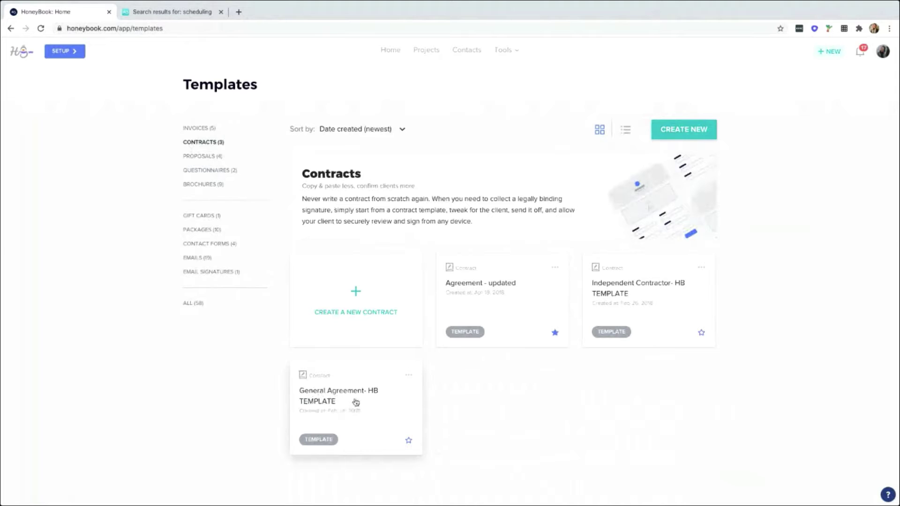
click(352, 406)
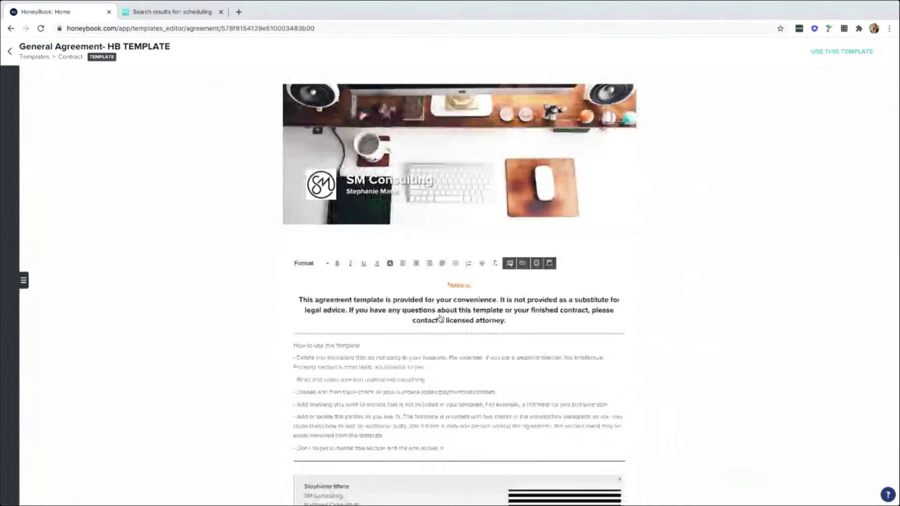
scroll(443, 318, down, 1)
scroll(442, 318, down, 1)
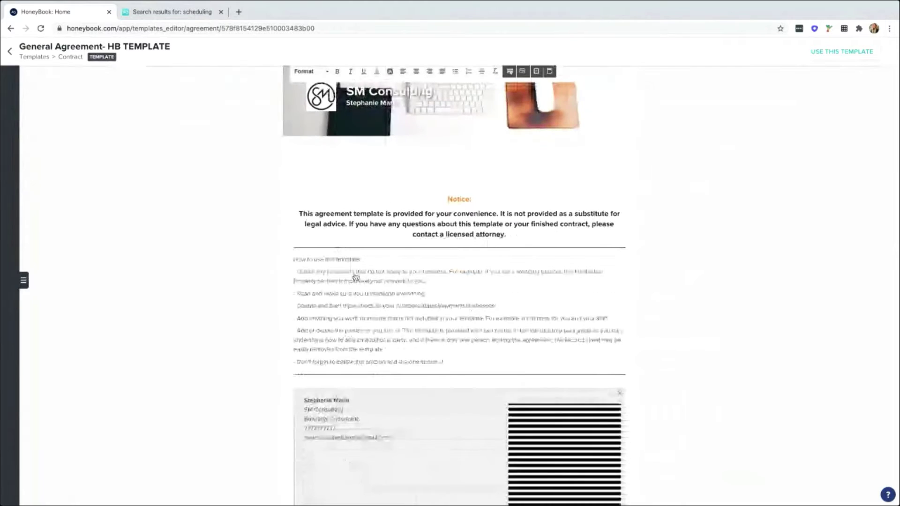
drag(294, 259, 449, 361)
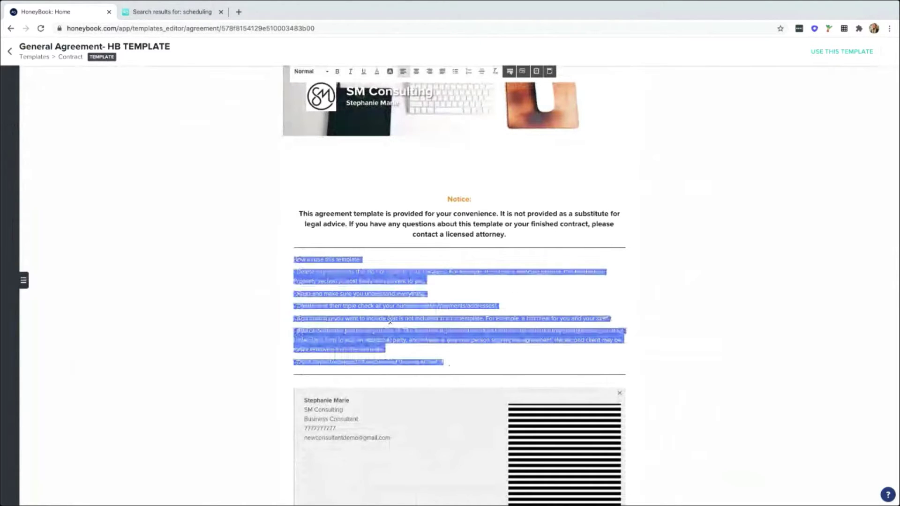
click(410, 365)
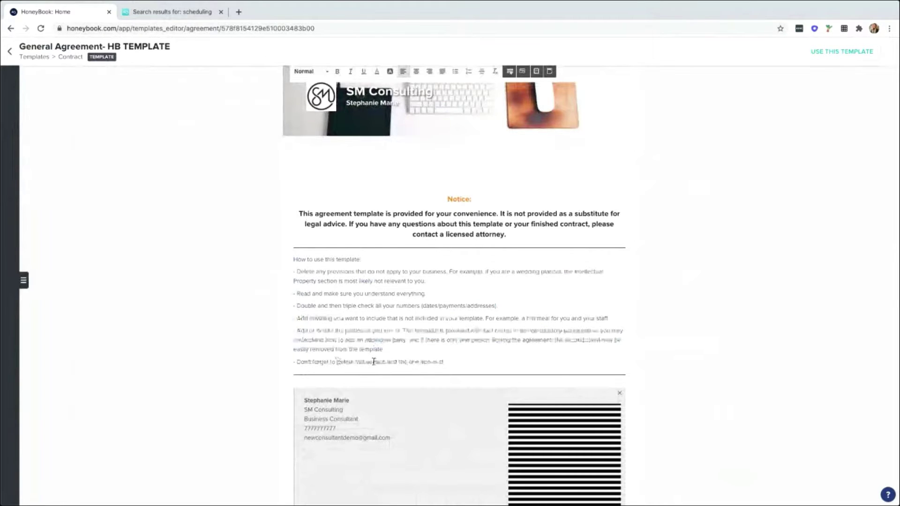
drag(427, 362, 330, 361)
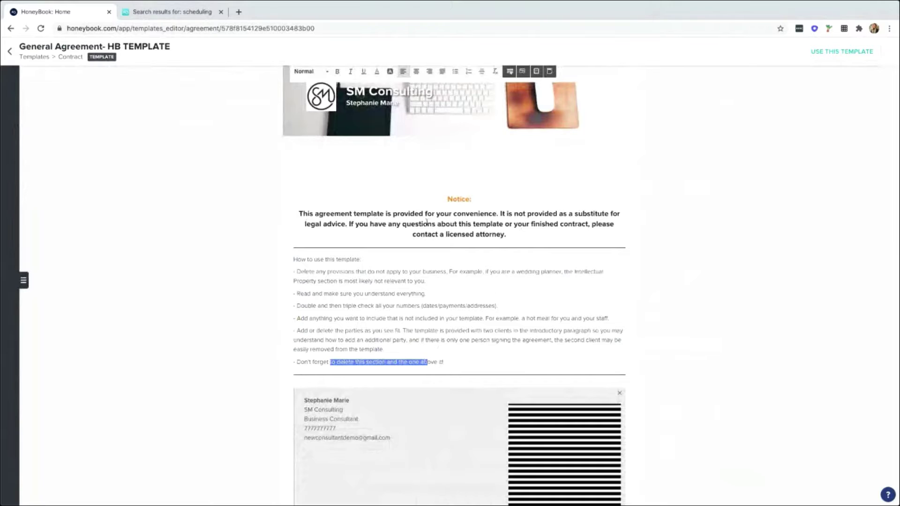
scroll(543, 272, down, 1)
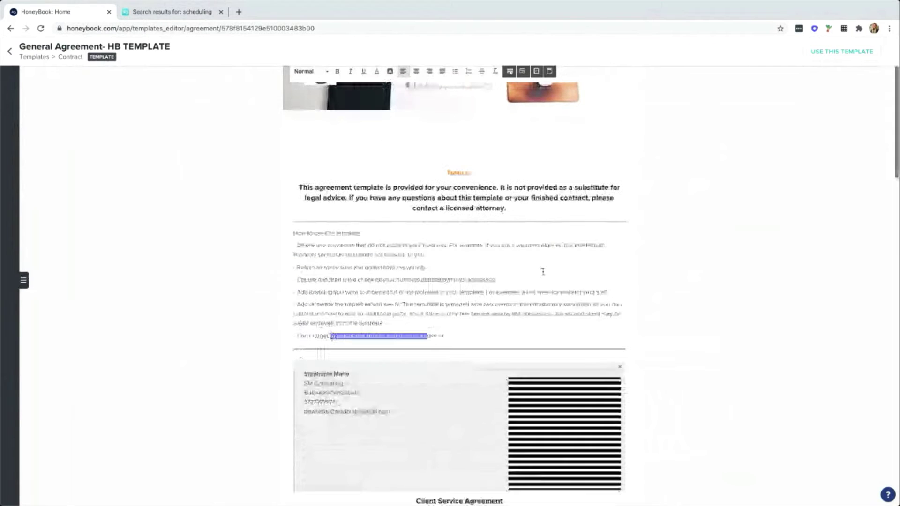
scroll(543, 271, down, 4)
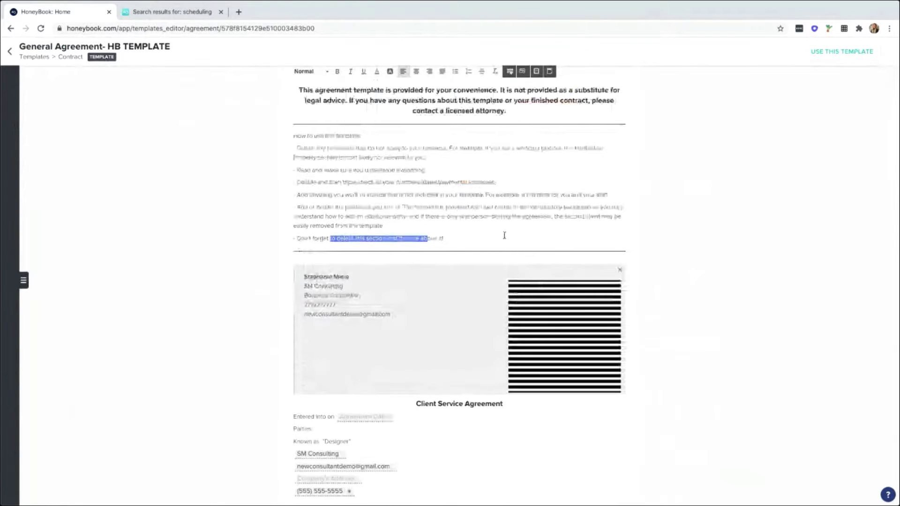
scroll(502, 233, down, 2)
scroll(501, 230, down, 7)
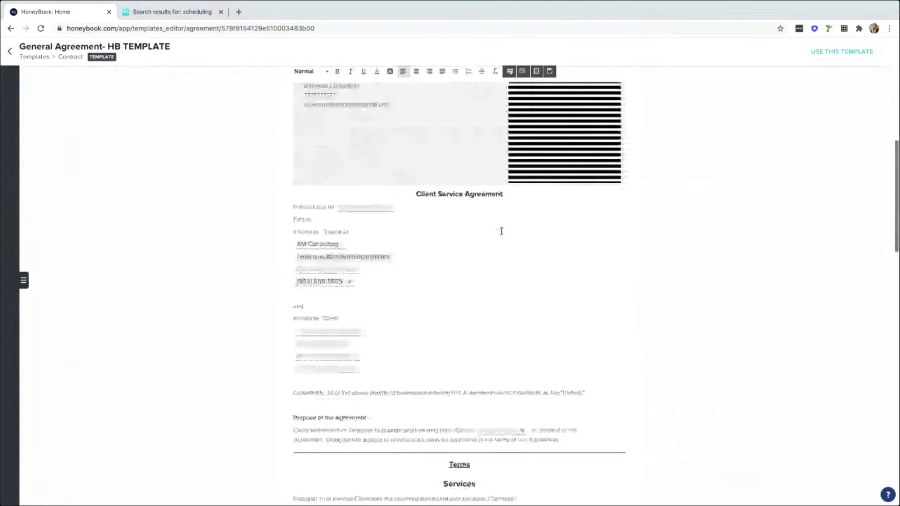
scroll(501, 231, down, 2)
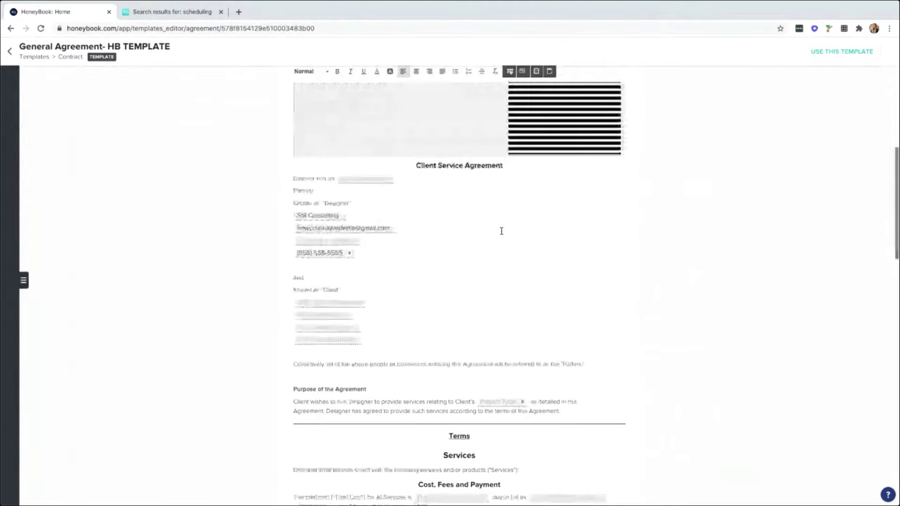
scroll(501, 231, down, 2)
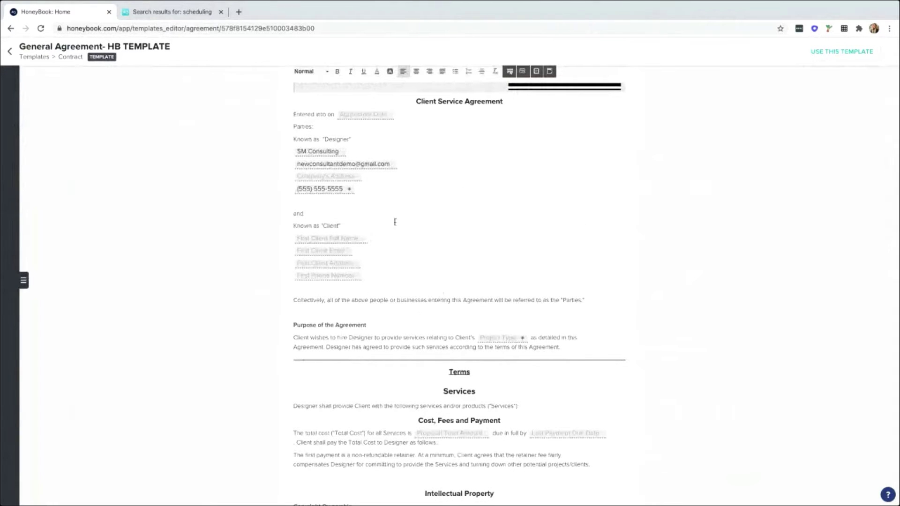
click(11, 51)
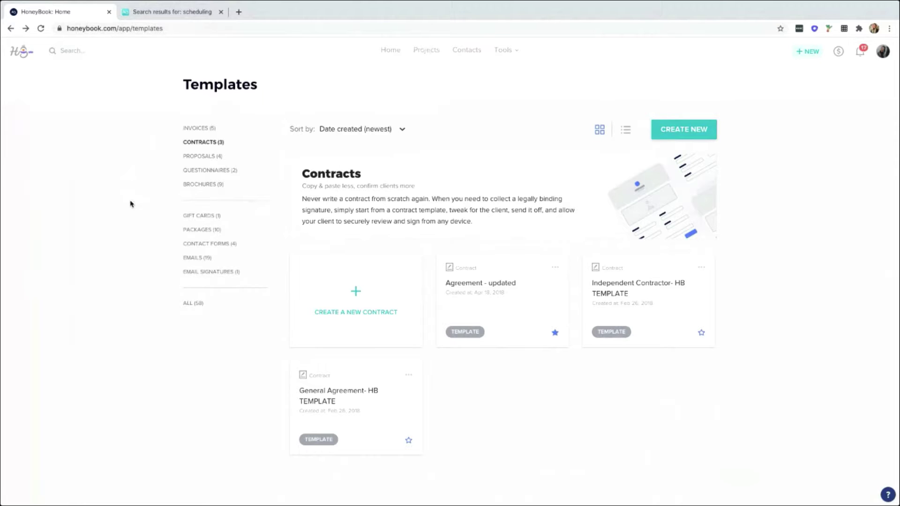
Show the Emails category's 19 templates, such as scheduling email.
drag(182, 84, 261, 87)
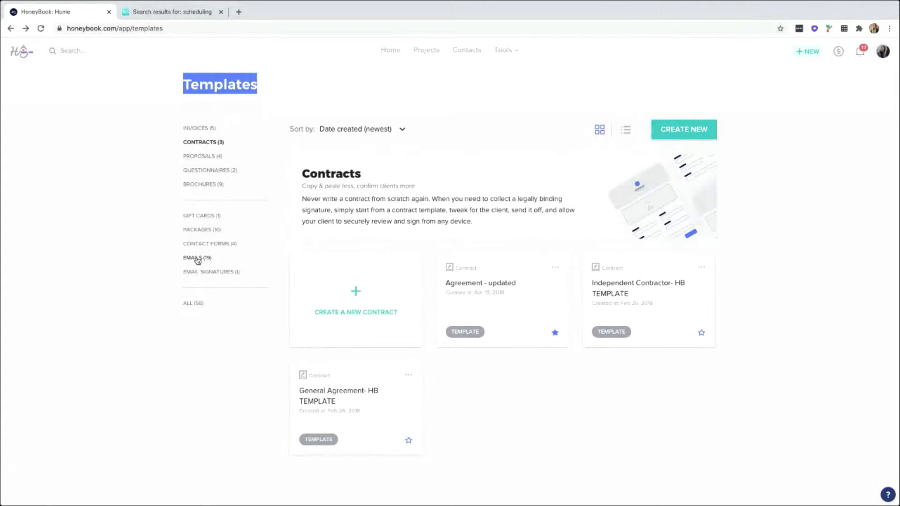
click(197, 258)
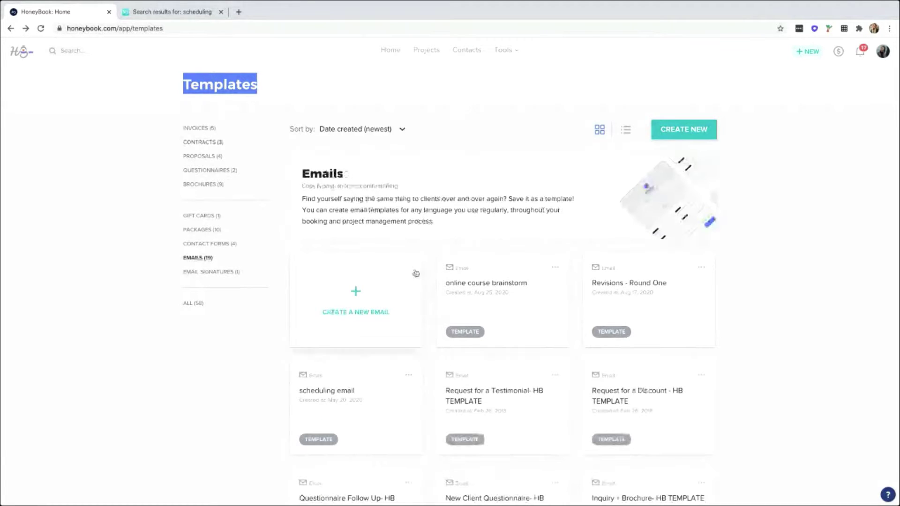
click(645, 300)
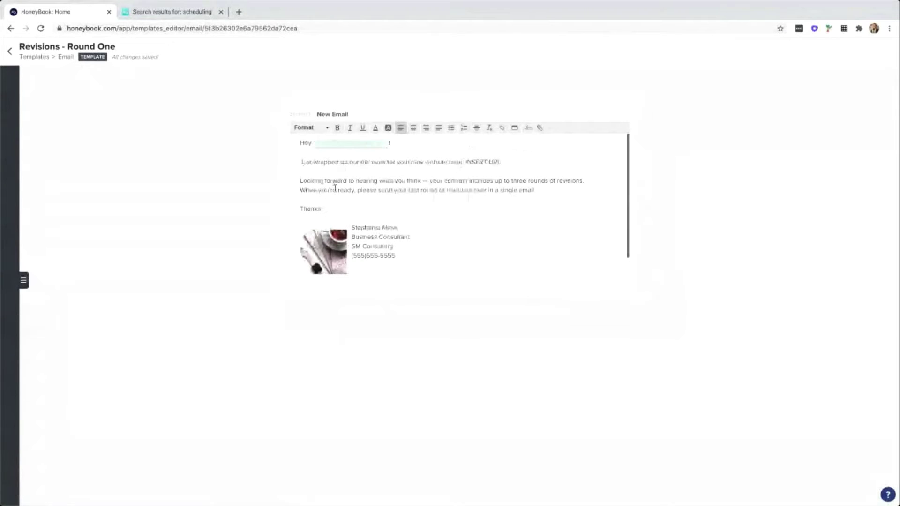
drag(464, 162, 500, 162)
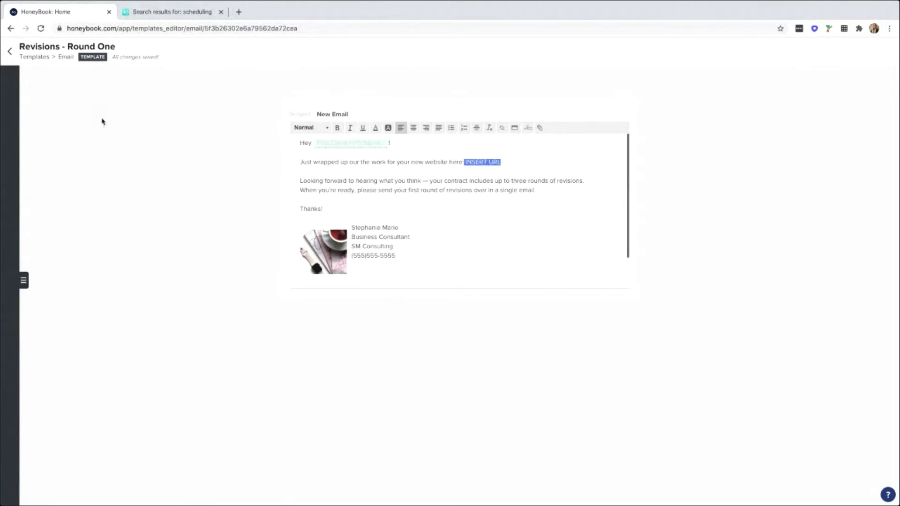
click(11, 53)
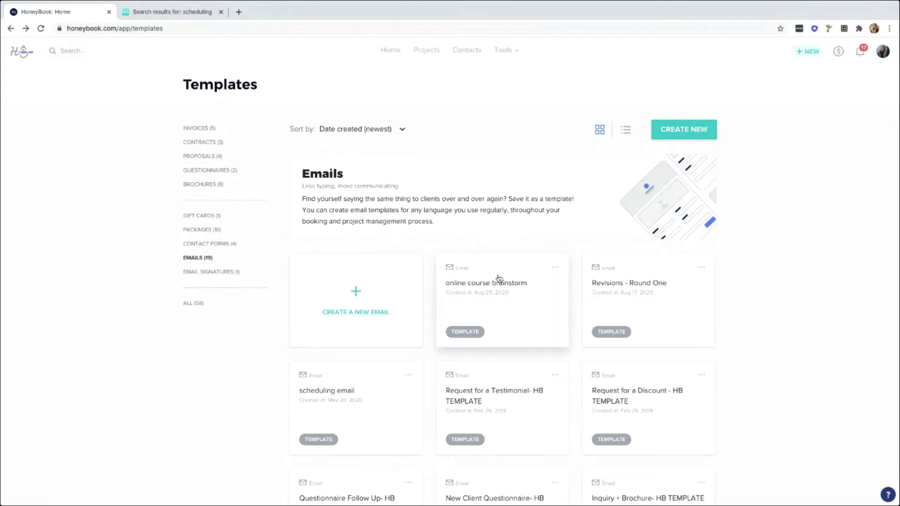
From the Packages list, open the $500 Health Coaching package template.
click(193, 231)
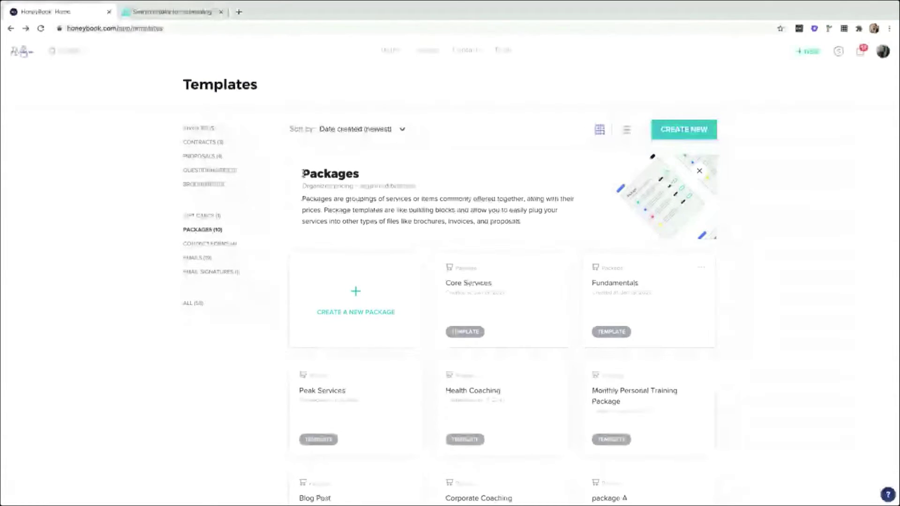
drag(303, 174, 360, 176)
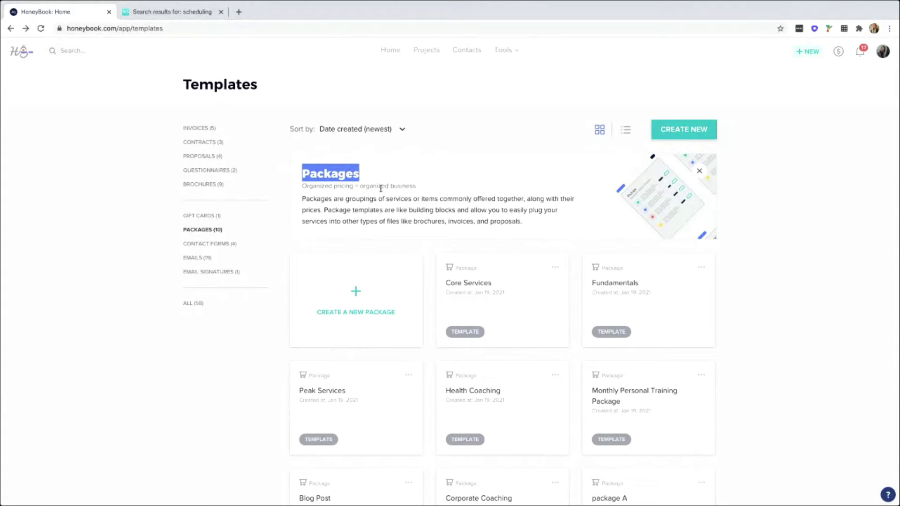
click(422, 199)
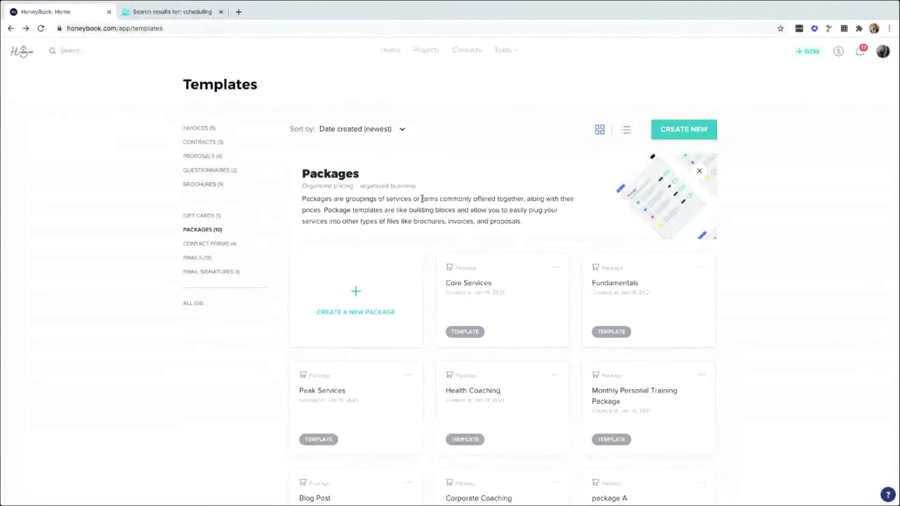
drag(439, 198, 420, 199)
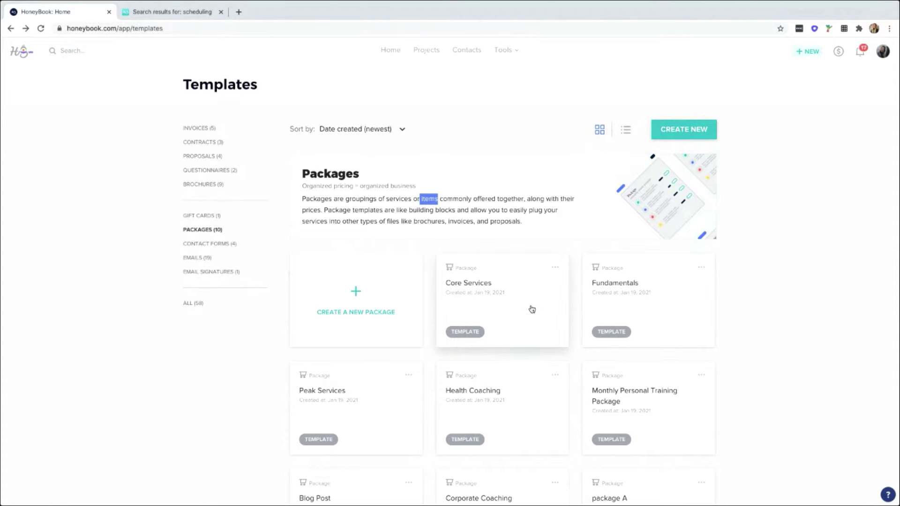
scroll(531, 312, down, 1)
click(520, 364)
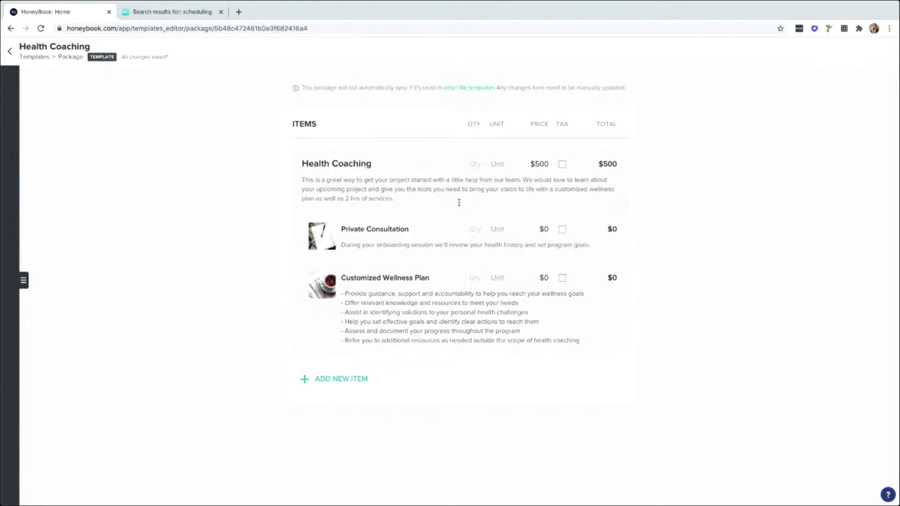
Preview the hourly rate package, then open the $5,000 Peak Services package template.
click(9, 51)
scroll(490, 410, down, 5)
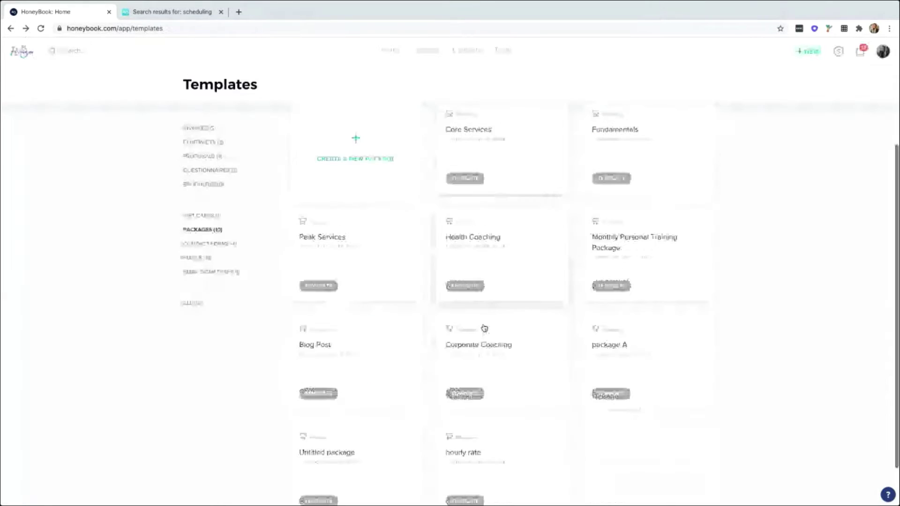
click(494, 416)
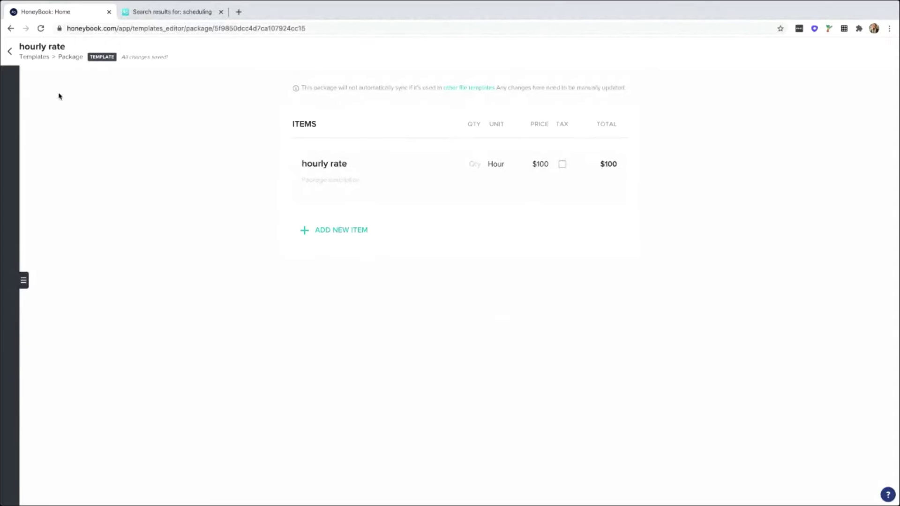
click(10, 52)
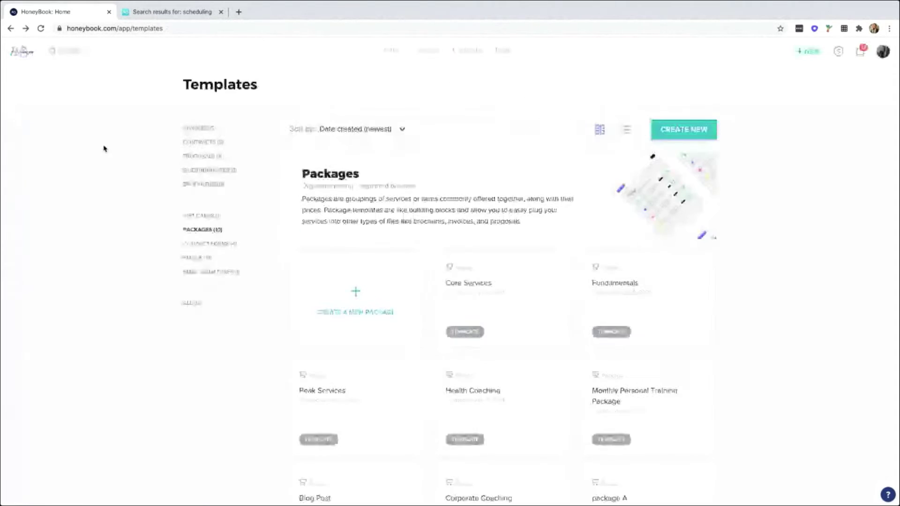
scroll(510, 267, down, 2)
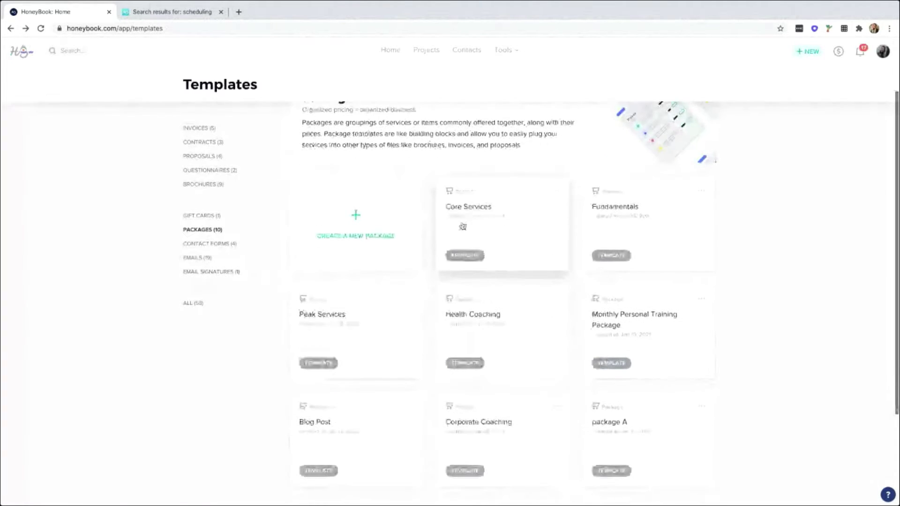
scroll(381, 313, down, 1)
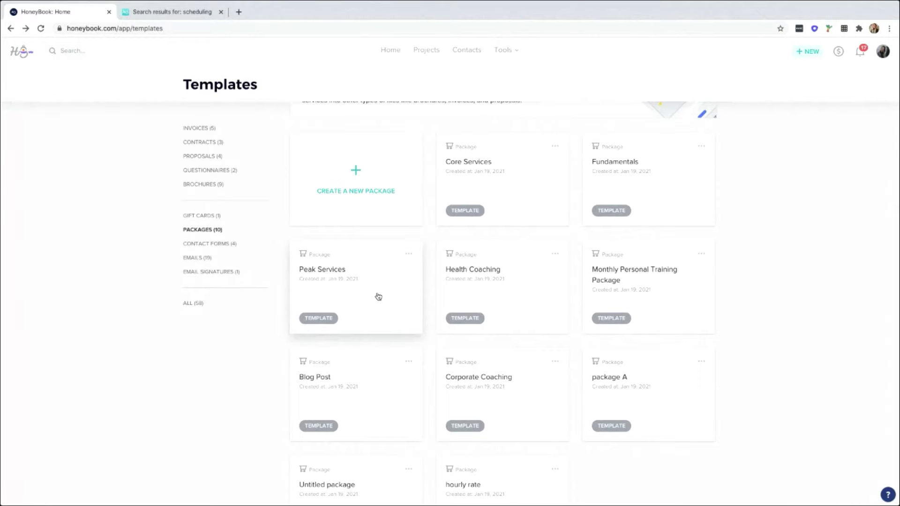
click(378, 296)
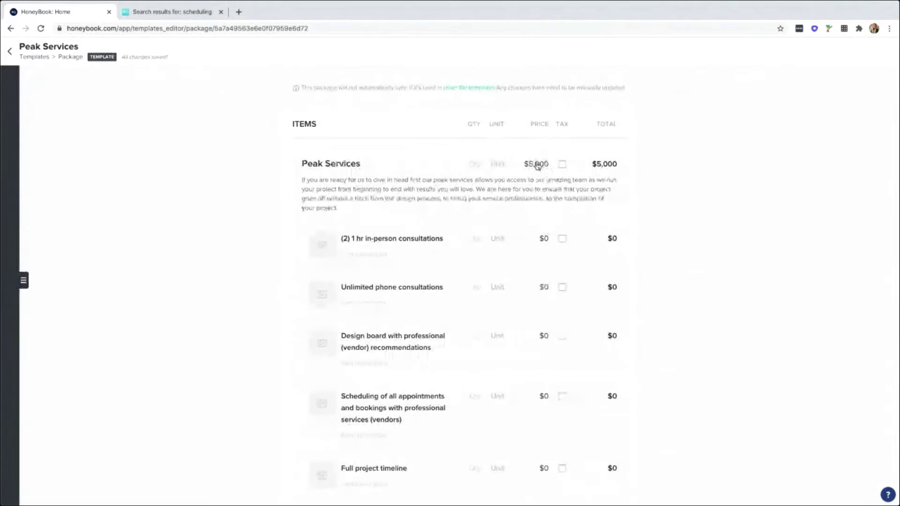
Change the Peak Services price to $6,000 and go back to the package list.
click(542, 174)
key(BackSpace)
text(6)
click(599, 175)
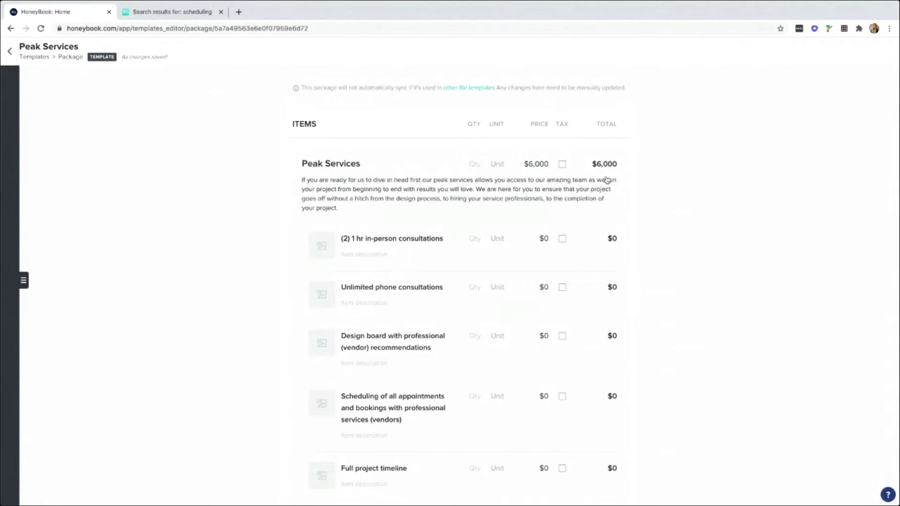
scroll(599, 181, down, 2)
scroll(610, 180, down, 2)
scroll(610, 181, up, 4)
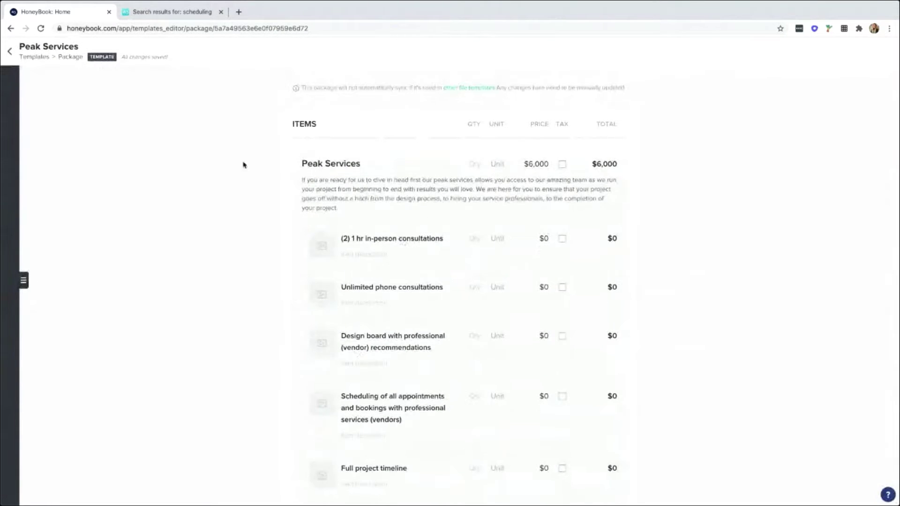
click(10, 53)
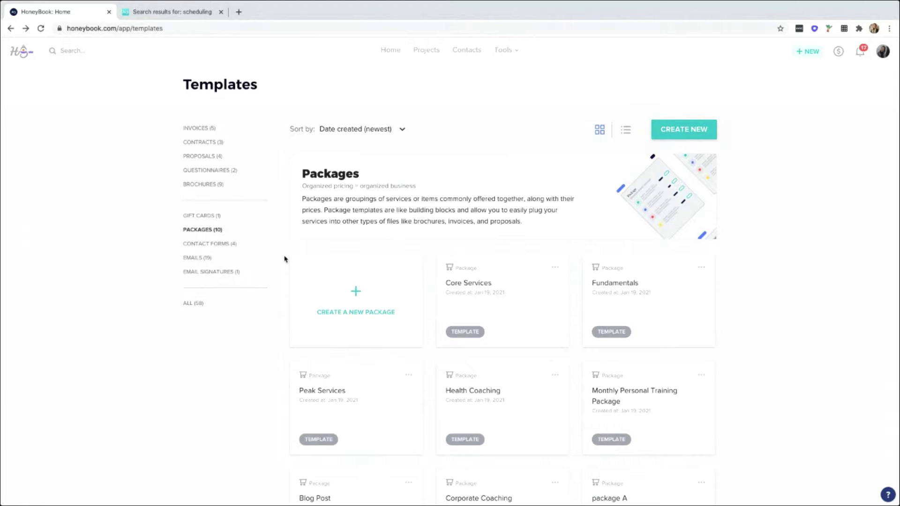
Revisit the template categories, then show the Tools list with Contact Form, Scheduling, Reports and Payments.
click(194, 231)
click(204, 144)
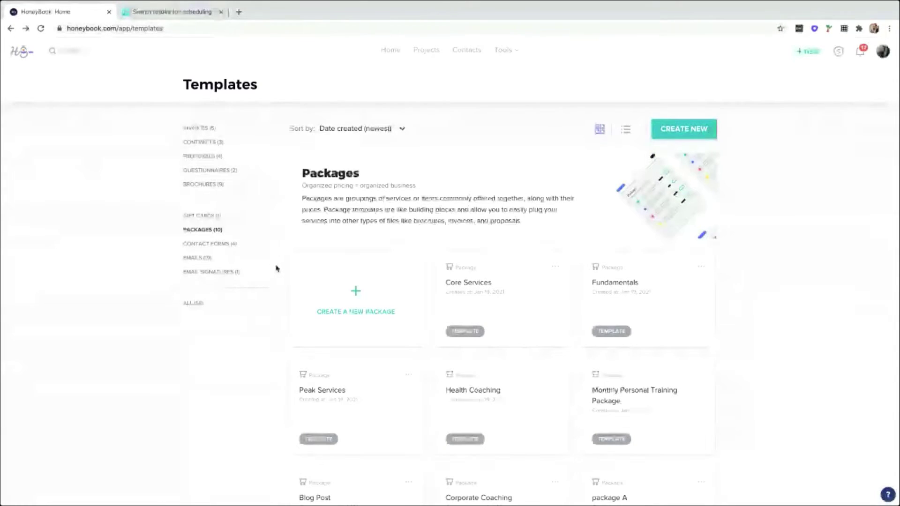
click(504, 50)
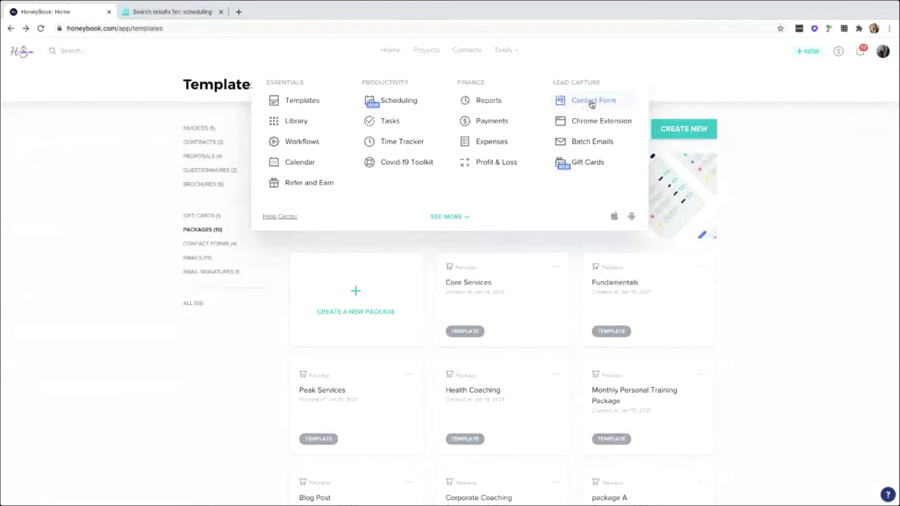
Open the Default Contact Form editor via Contact Form under Lead Capture.
scroll(592, 104, down, 1)
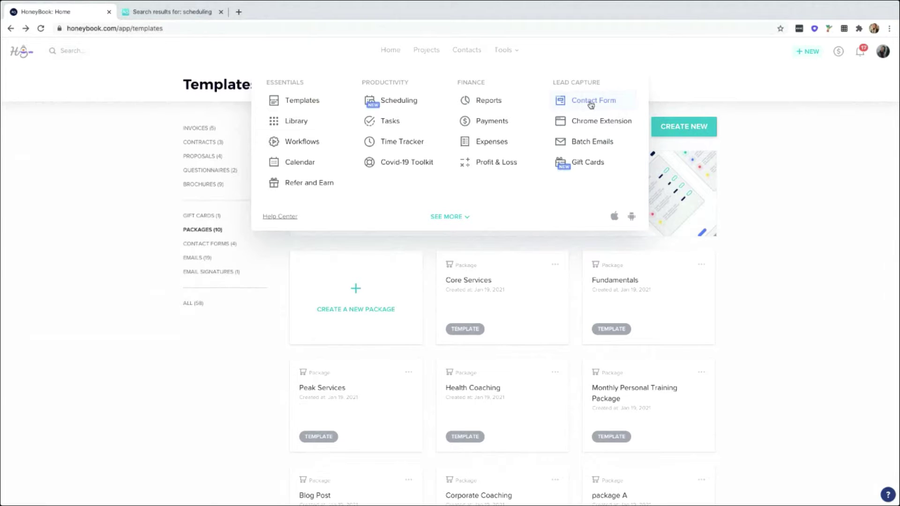
click(591, 104)
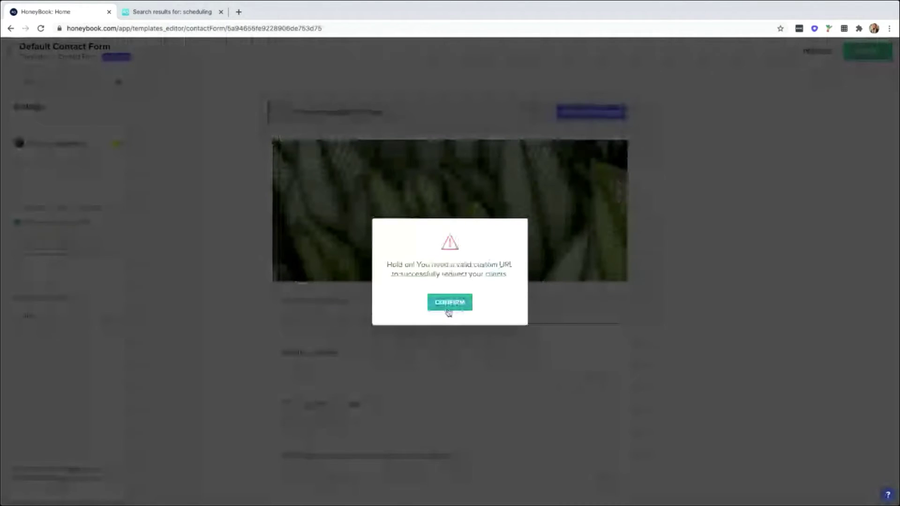
click(449, 303)
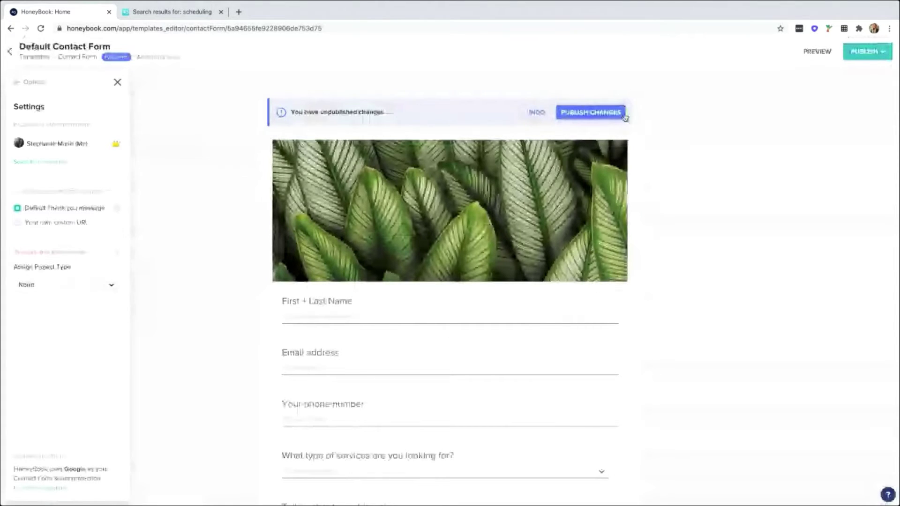
click(31, 87)
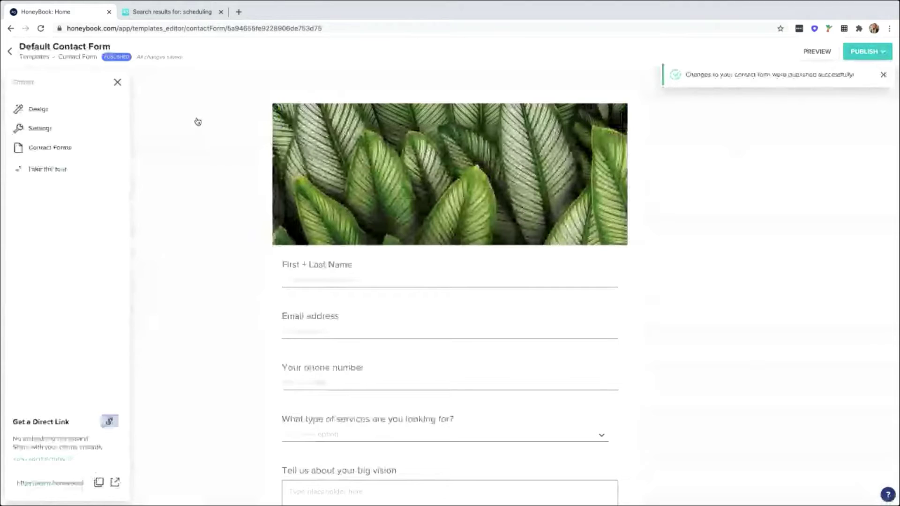
scroll(676, 222, down, 1)
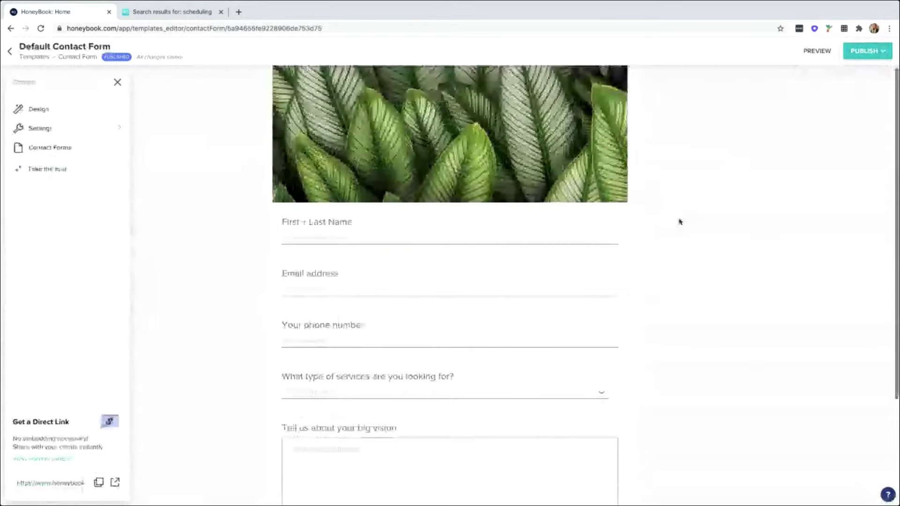
scroll(680, 221, up, 1)
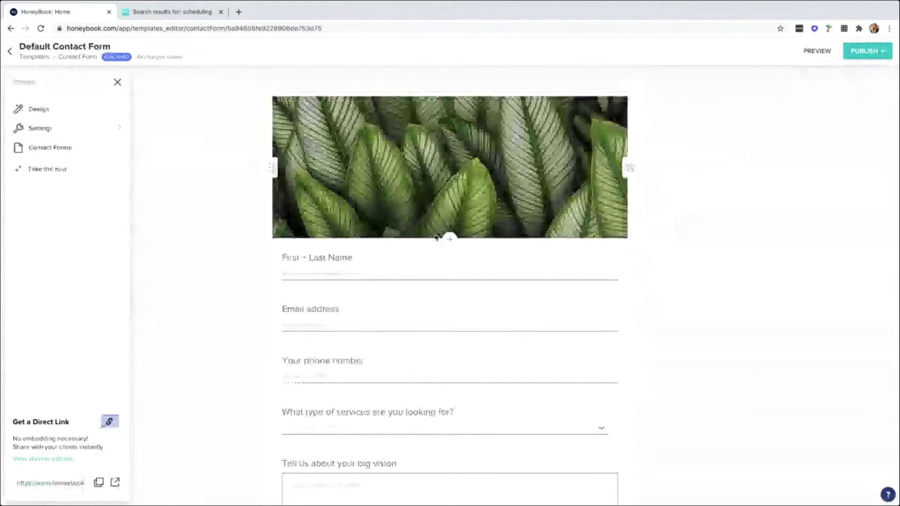
click(449, 240)
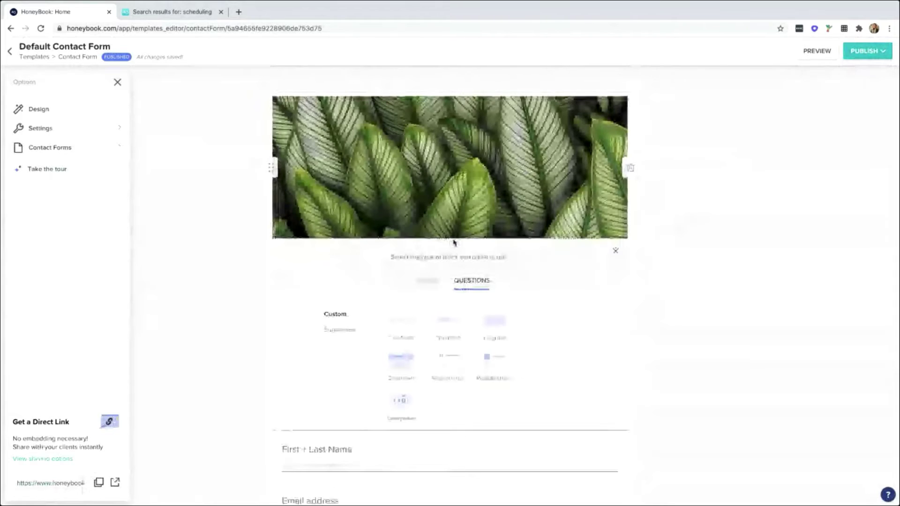
click(627, 247)
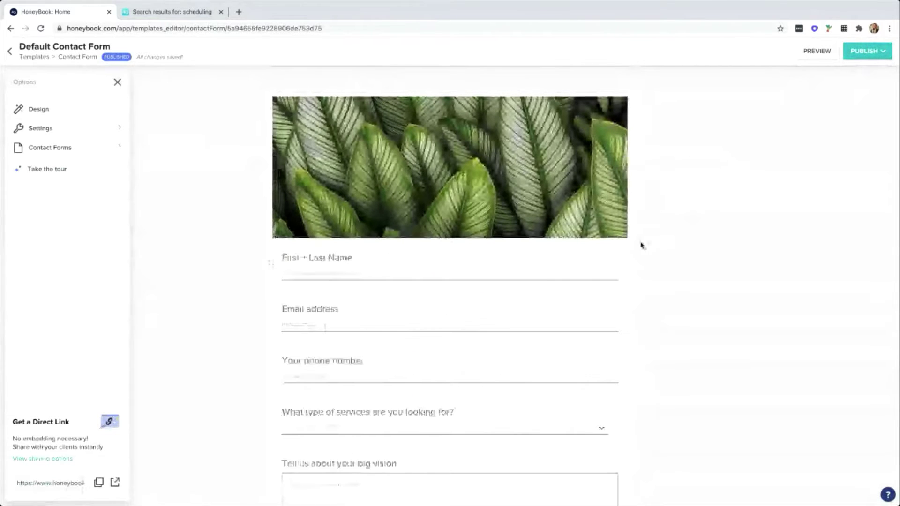
scroll(697, 225, down, 1)
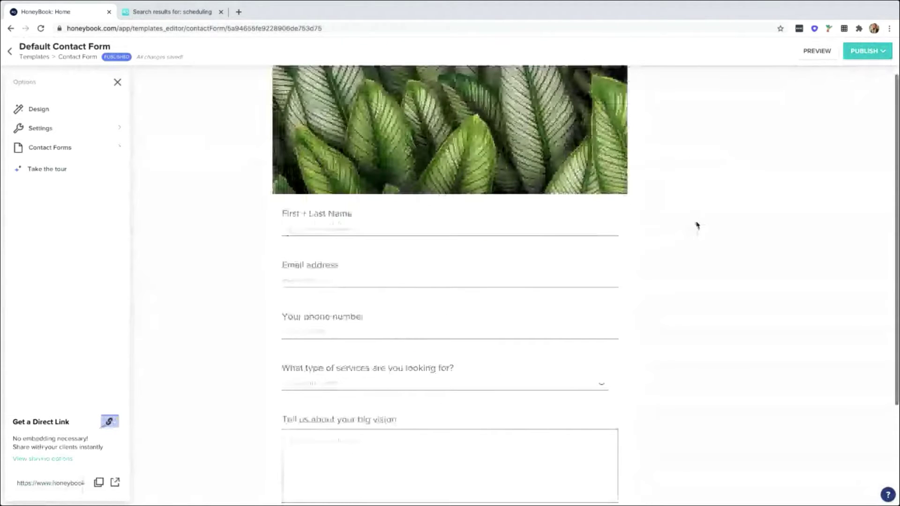
scroll(462, 196, up, 1)
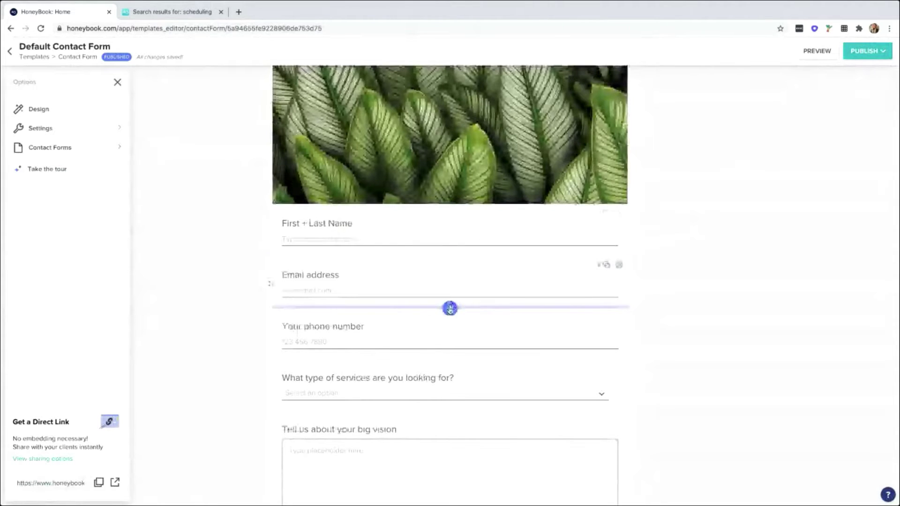
Open the add-block chooser between the Email address and Your phone number fields.
click(450, 309)
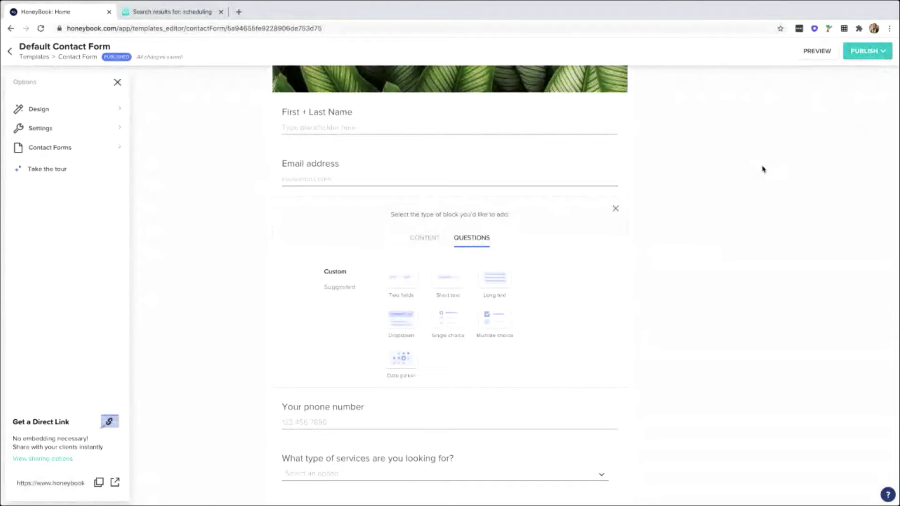
scroll(763, 169, up, 1)
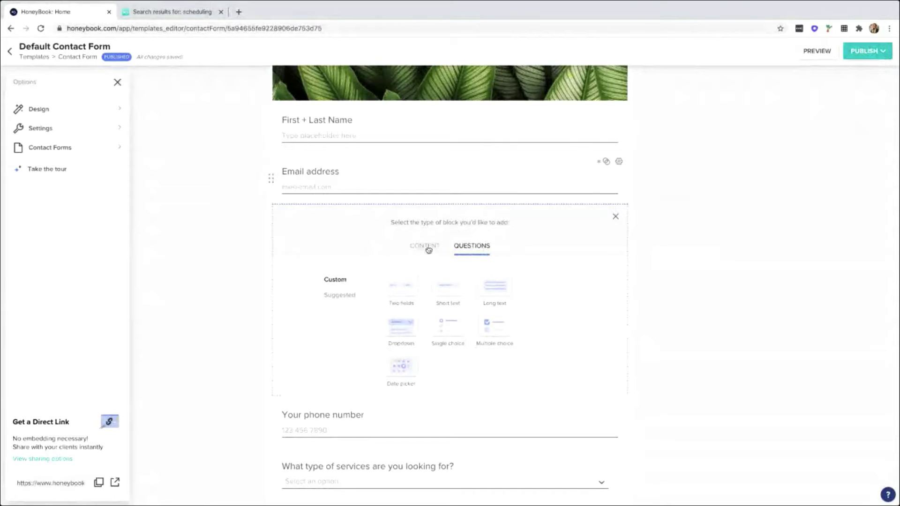
click(428, 249)
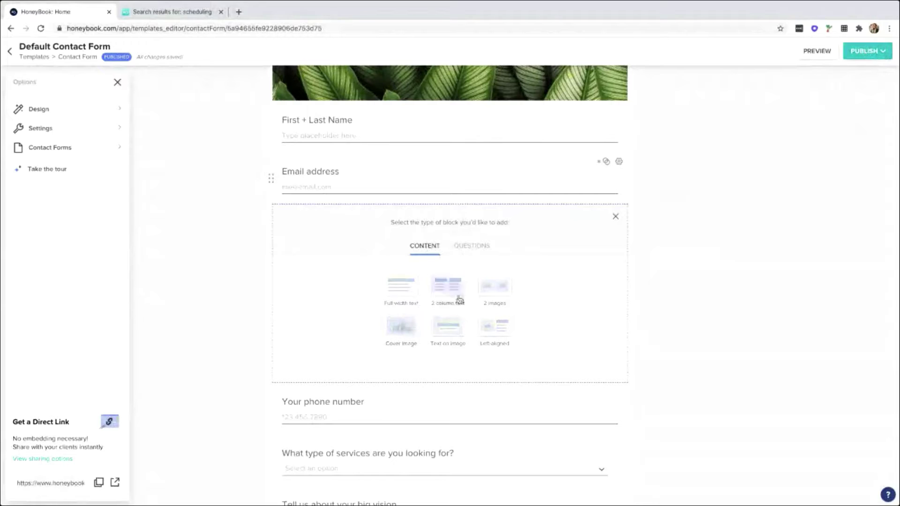
scroll(495, 110, up, 1)
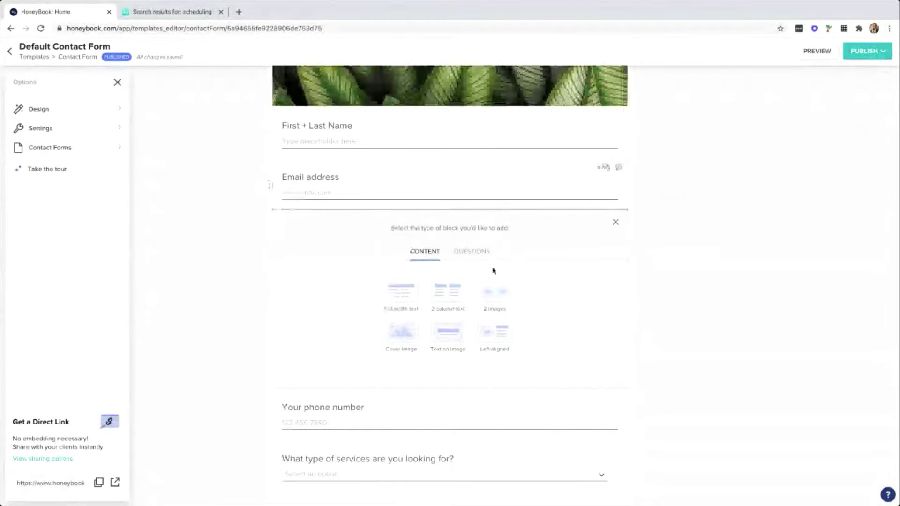
click(474, 251)
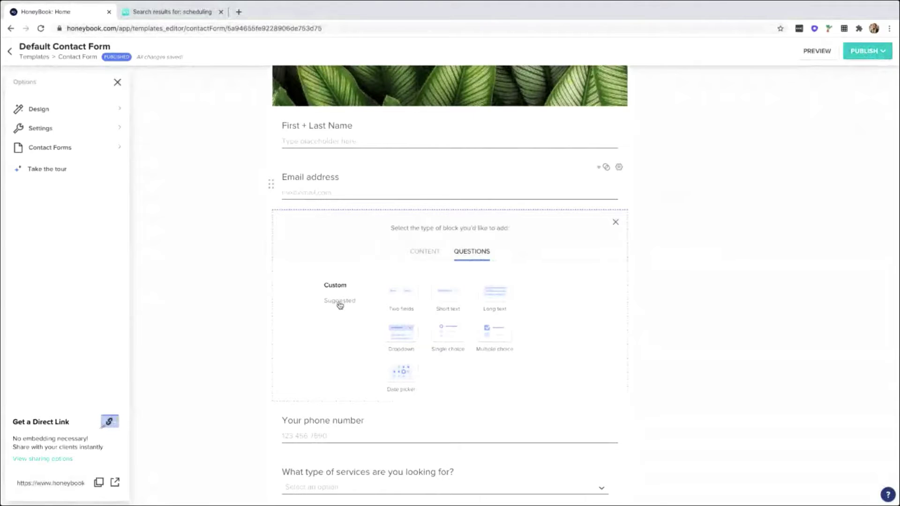
Show the Suggested question tiles such as Location, Budget, Project Date and Guests.
click(340, 302)
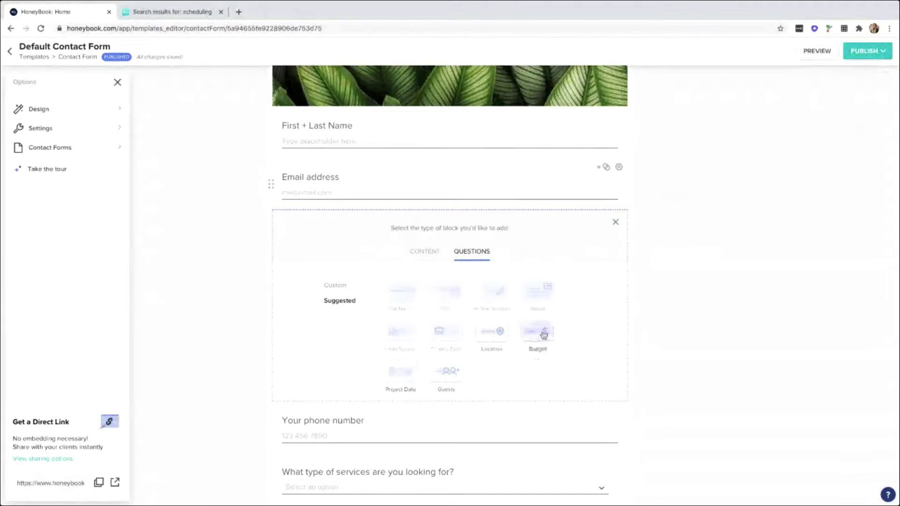
scroll(462, 281, up, 1)
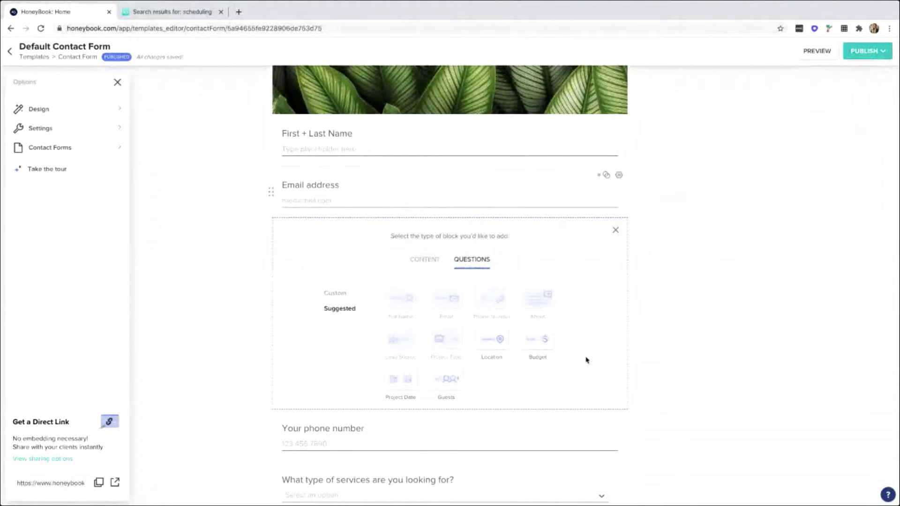
scroll(586, 360, up, 1)
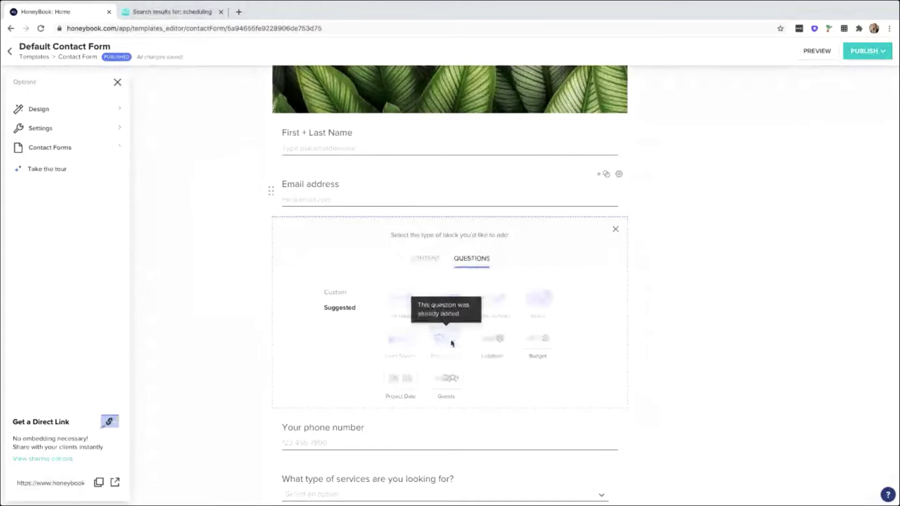
Close the block chooser and review the services dropdown options: Brand, Coaching, Corporate, Design, Marketing.
click(616, 230)
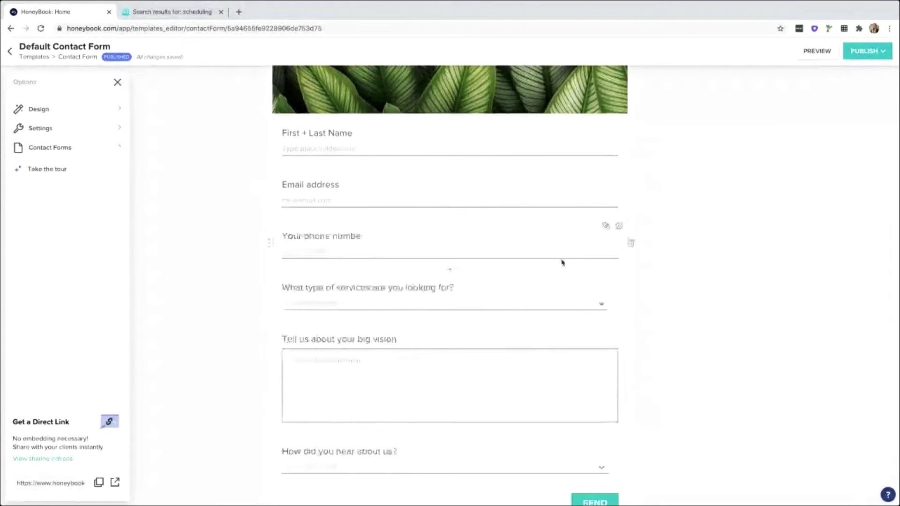
scroll(563, 260, down, 1)
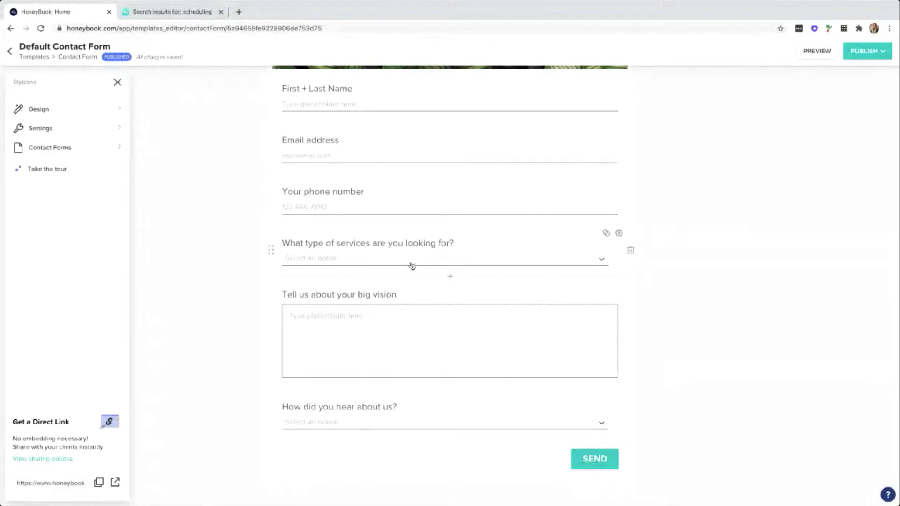
click(378, 261)
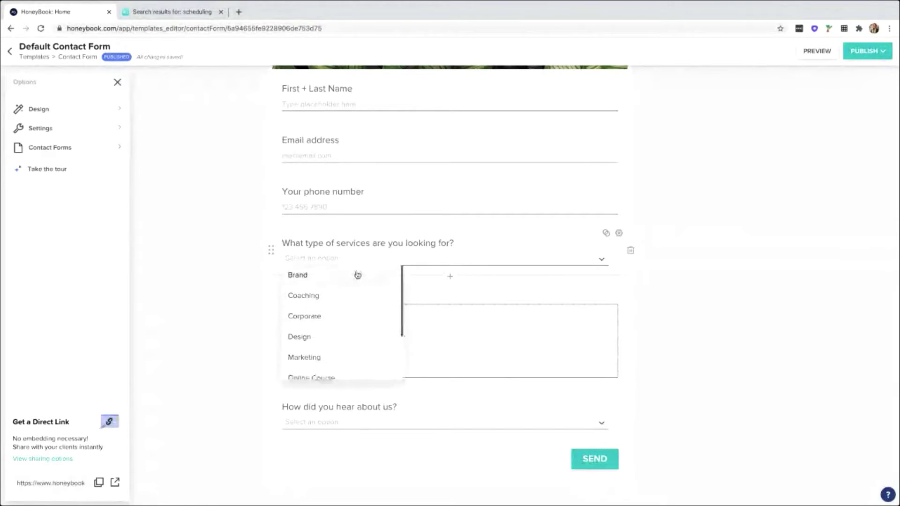
scroll(358, 275, down, 3)
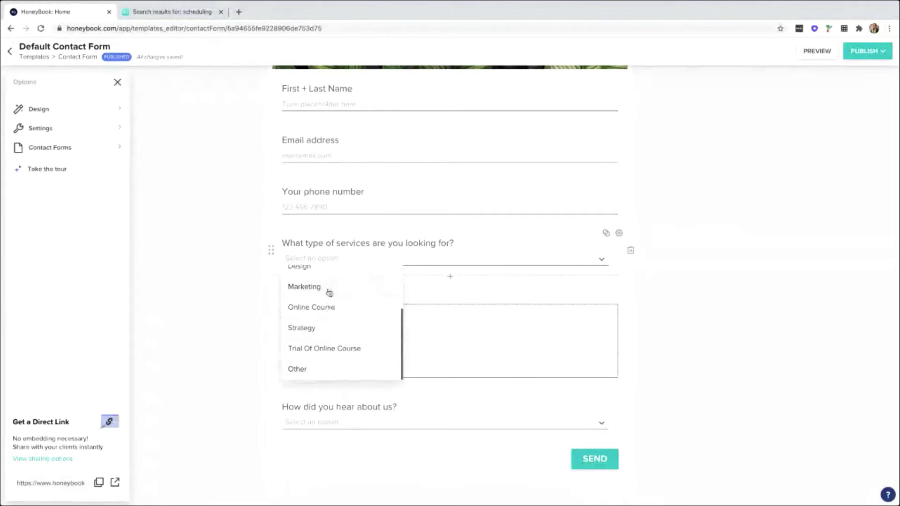
scroll(330, 293, up, 3)
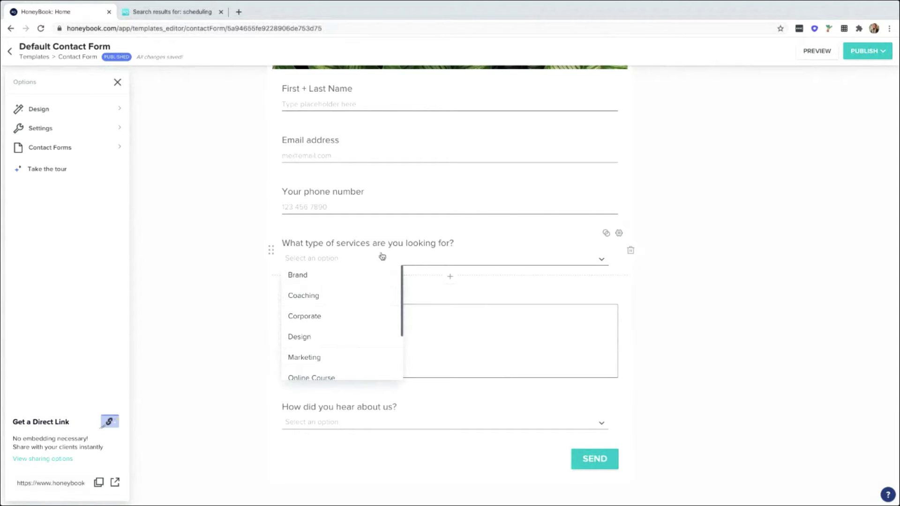
click(380, 258)
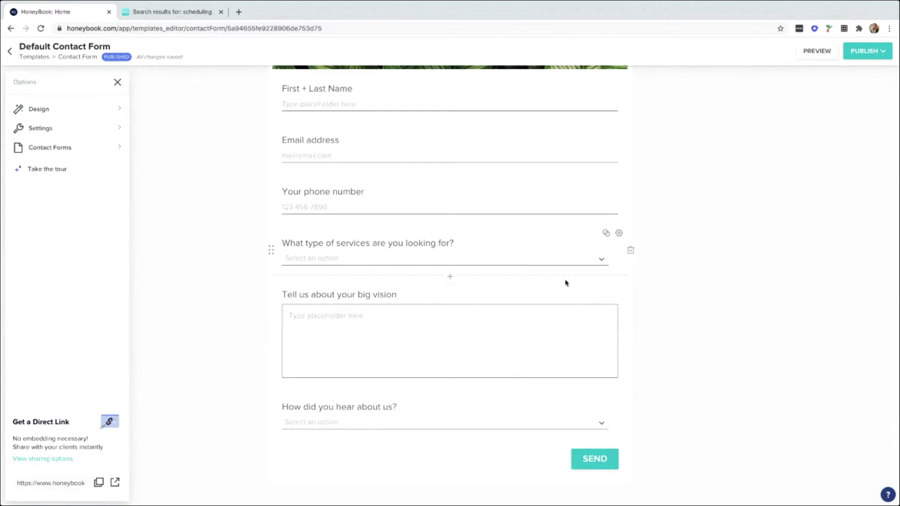
scroll(566, 282, up, 3)
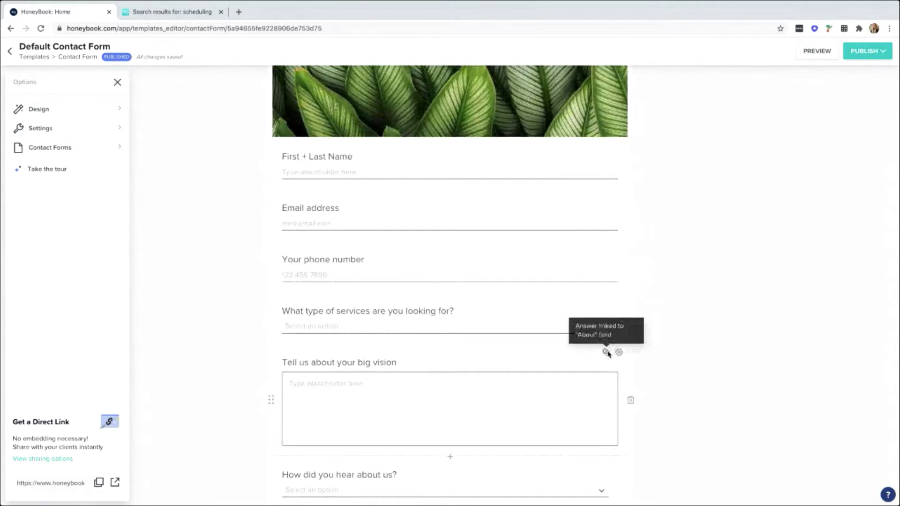
scroll(607, 353, down, 2)
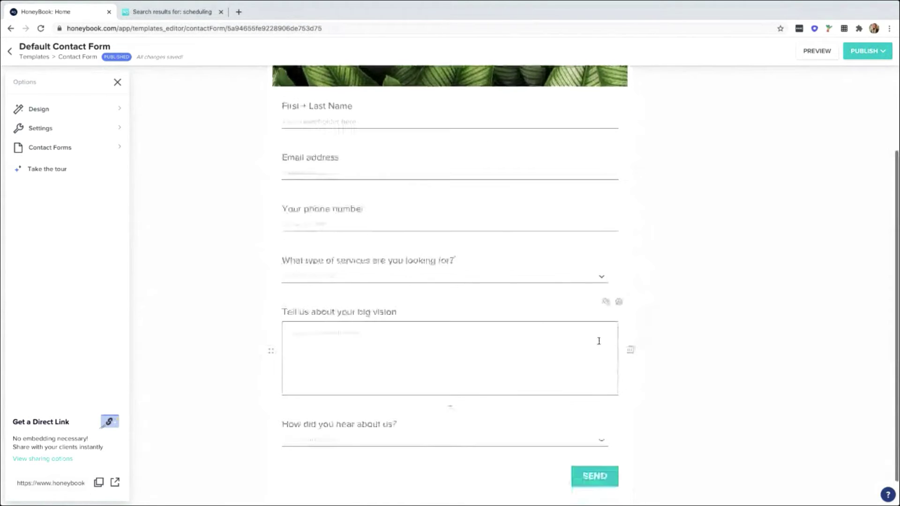
click(450, 295)
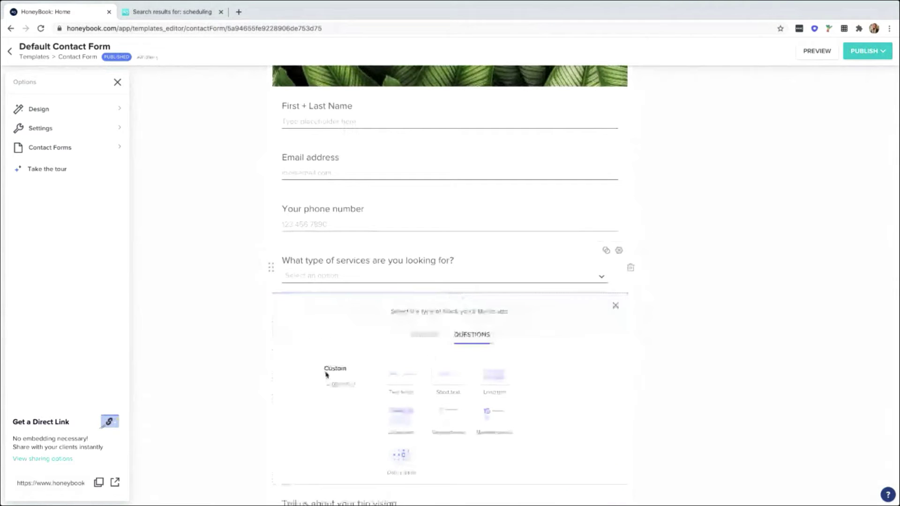
click(332, 385)
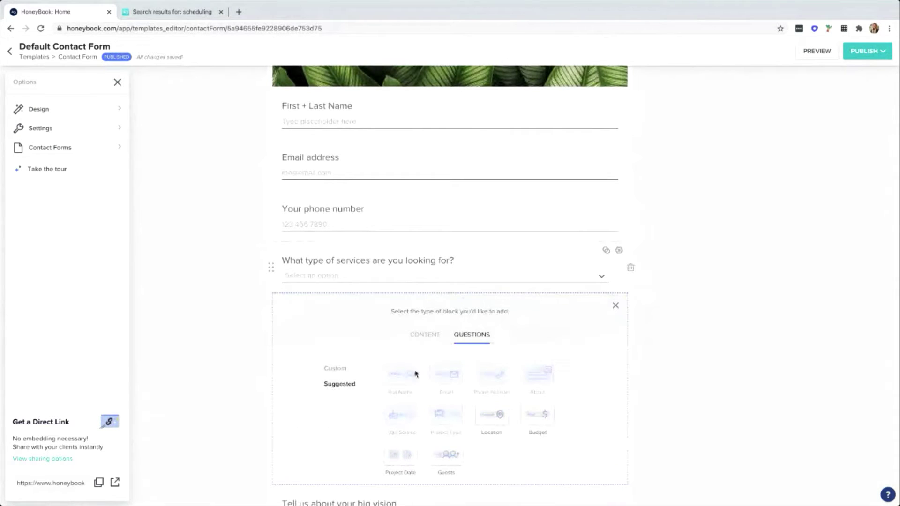
click(617, 307)
scroll(681, 305, down, 1)
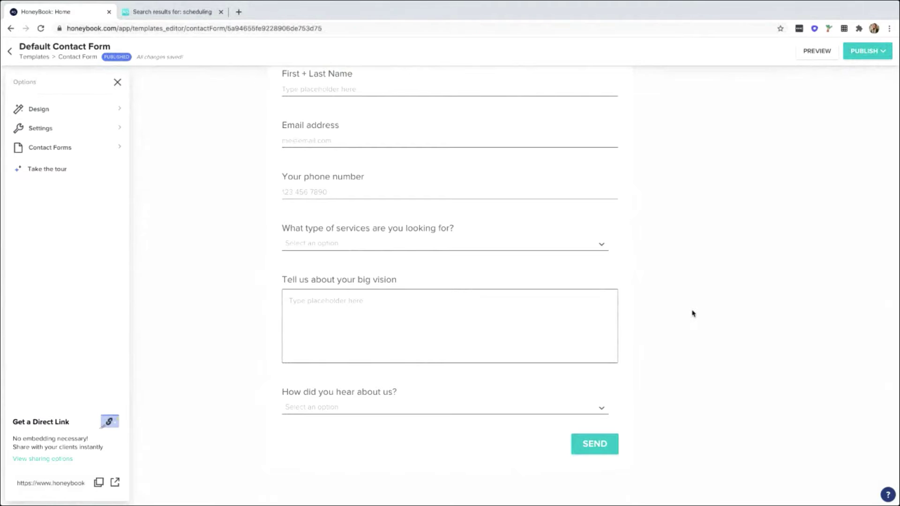
Search the Help Center for 'contact form', then return to the form editor.
click(192, 13)
double_click(289, 139)
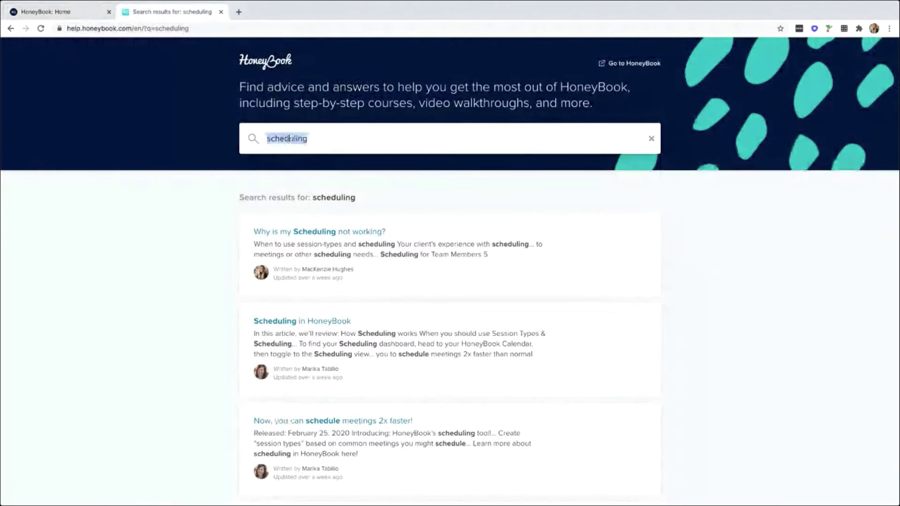
text(contact form)
key(Return)
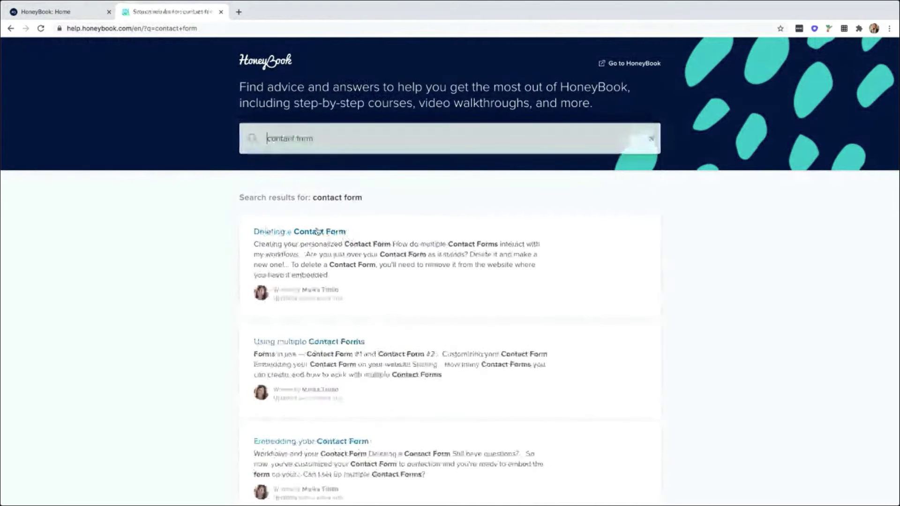
scroll(375, 243, down, 3)
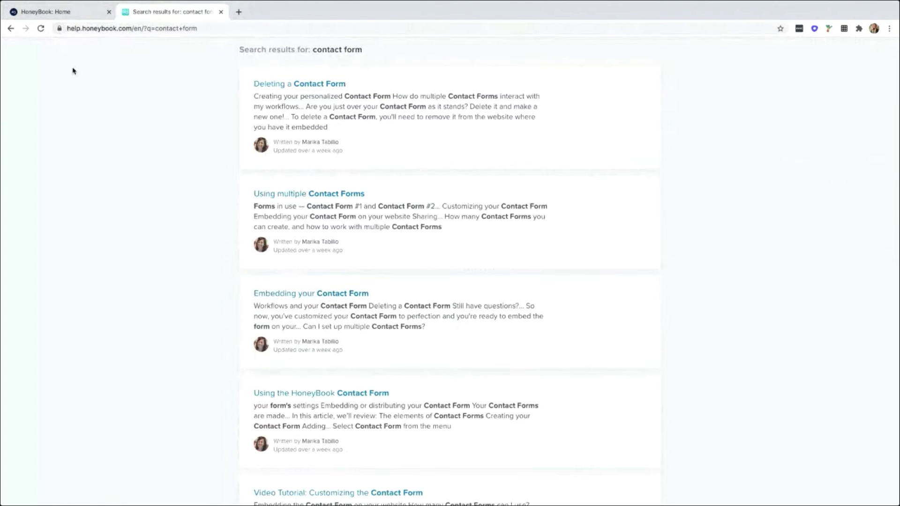
click(61, 15)
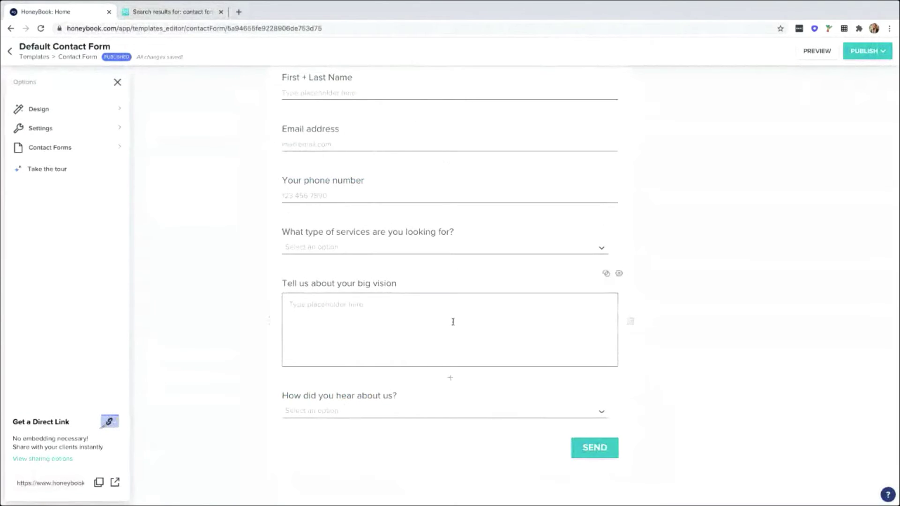
Publish the Default Contact Form and dismiss its embed-code window.
scroll(581, 187, up, 5)
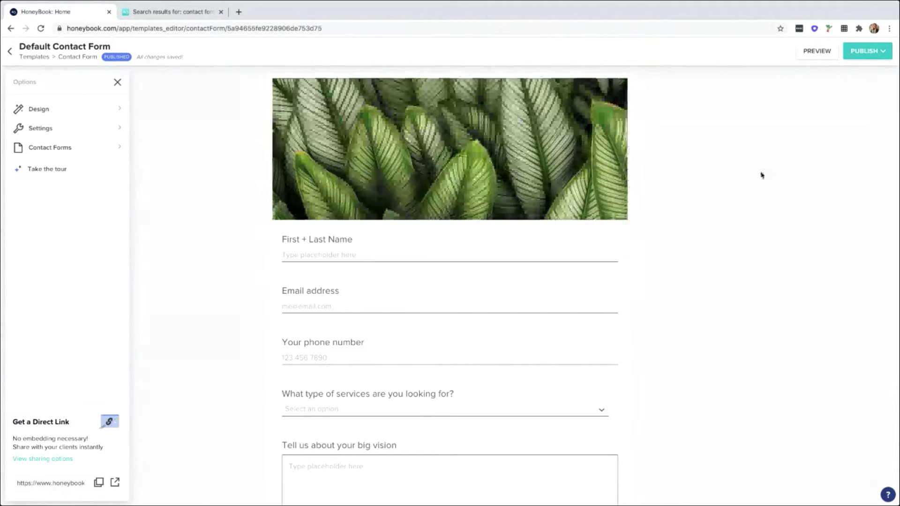
scroll(773, 174, down, 1)
scroll(781, 173, down, 2)
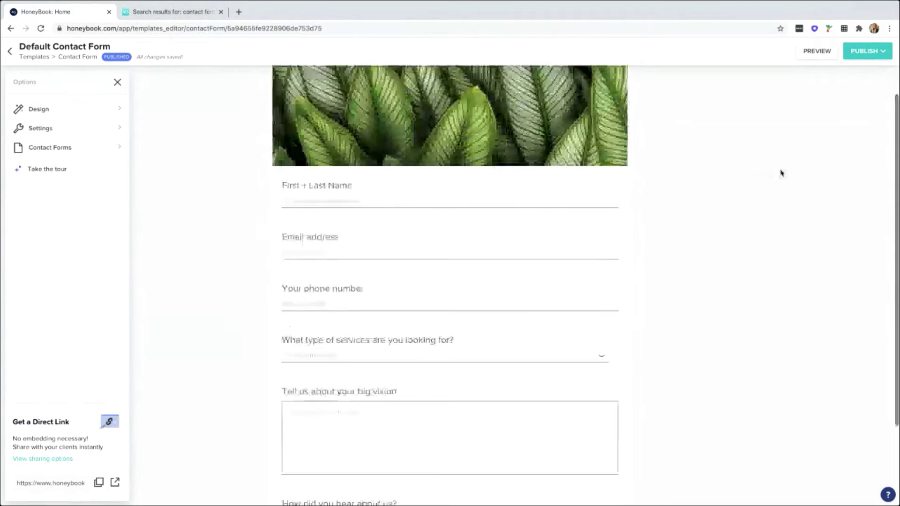
scroll(781, 172, down, 1)
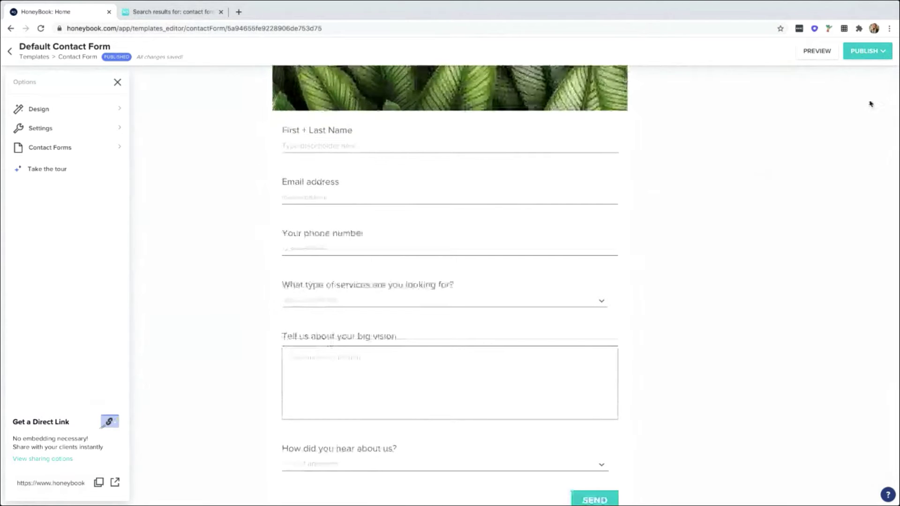
click(873, 58)
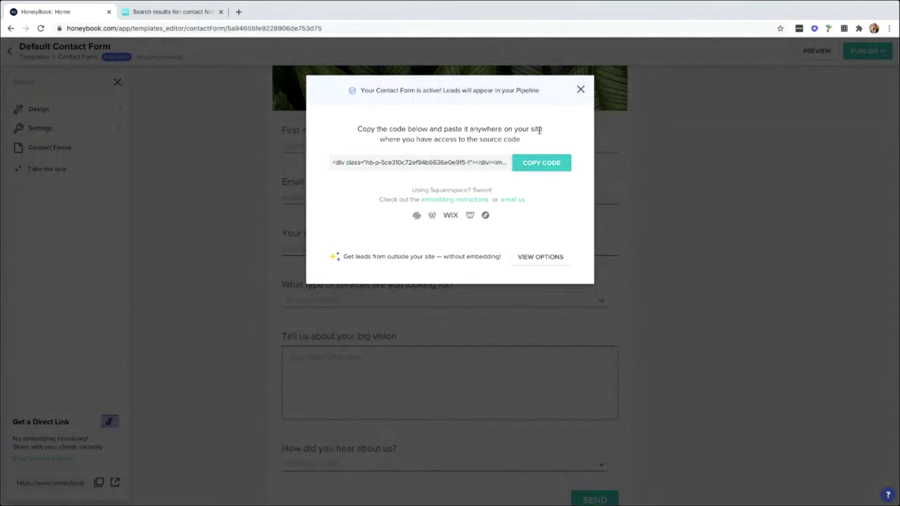
click(580, 89)
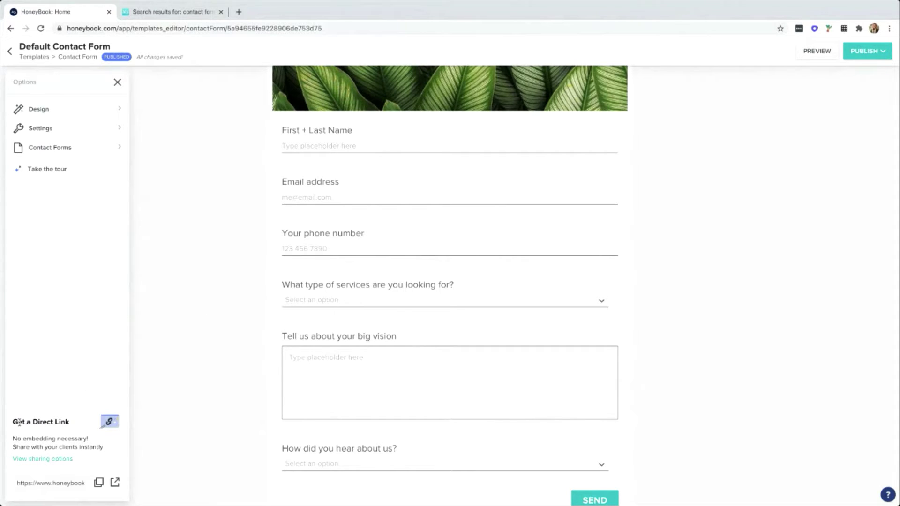
View the live form via its Get a Direct Link URL, then return to the editor.
drag(14, 422, 73, 423)
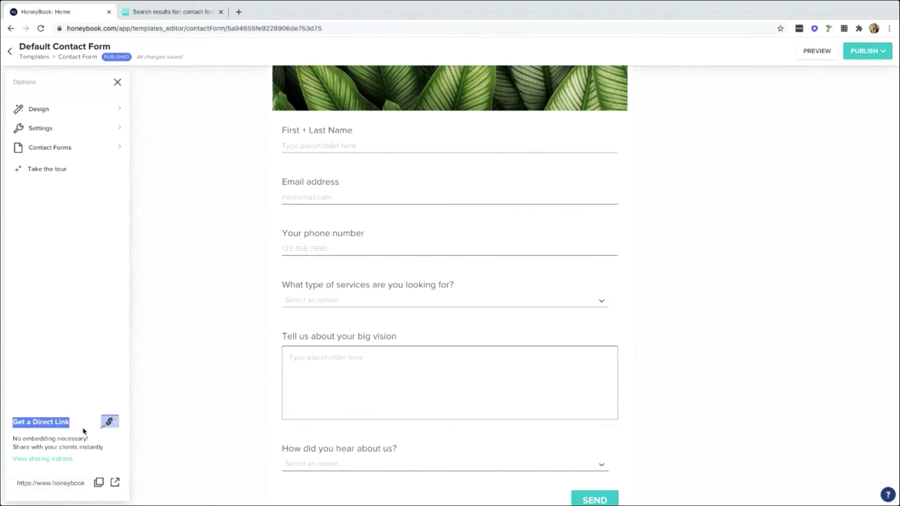
scroll(84, 431, down, 1)
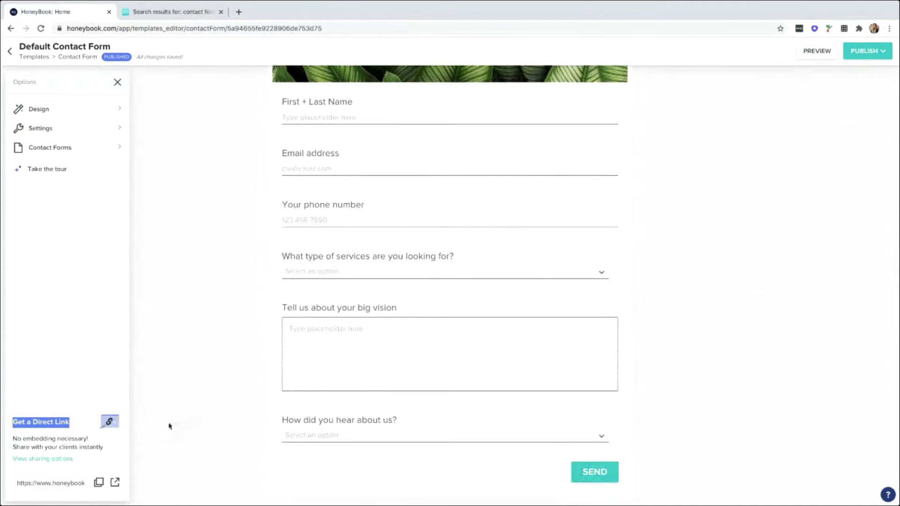
click(66, 423)
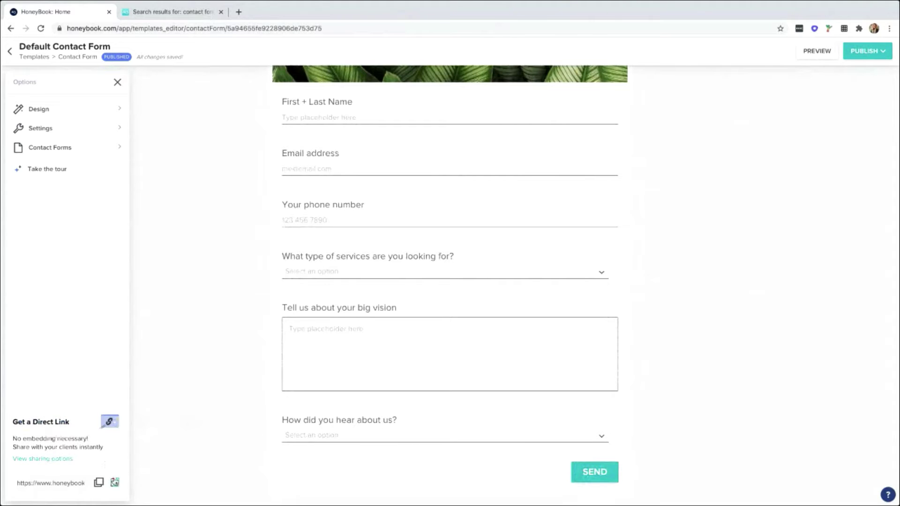
click(115, 483)
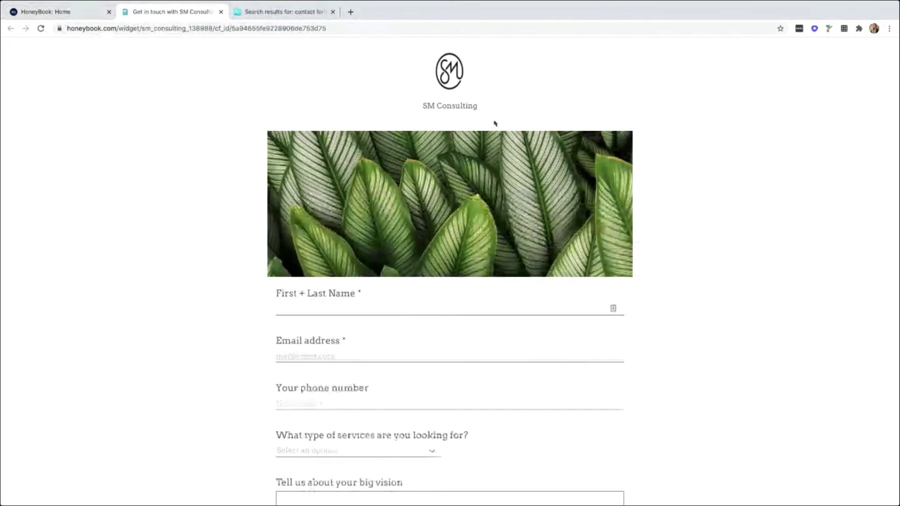
scroll(441, 132, down, 3)
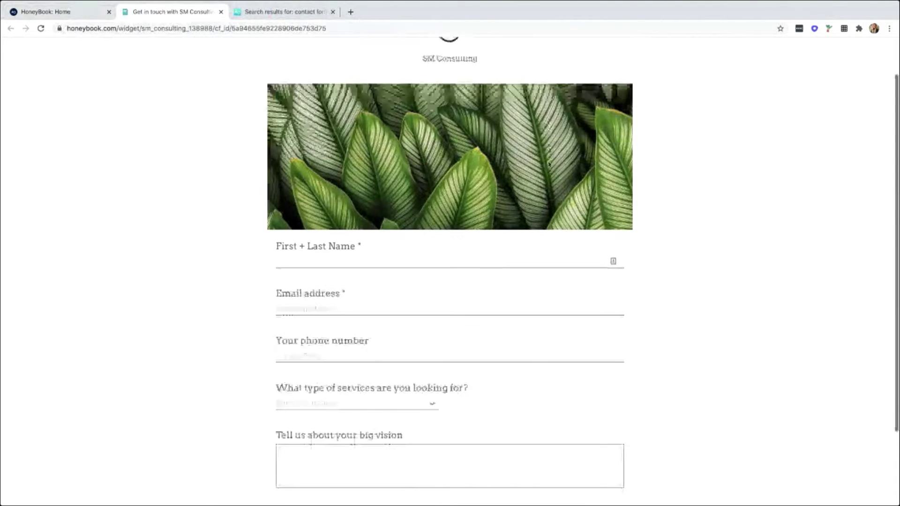
scroll(426, 132, down, 3)
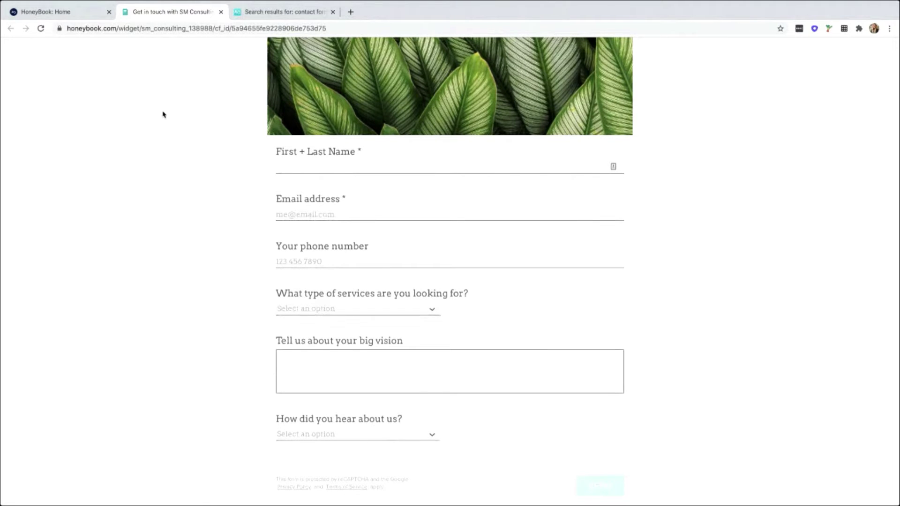
click(78, 14)
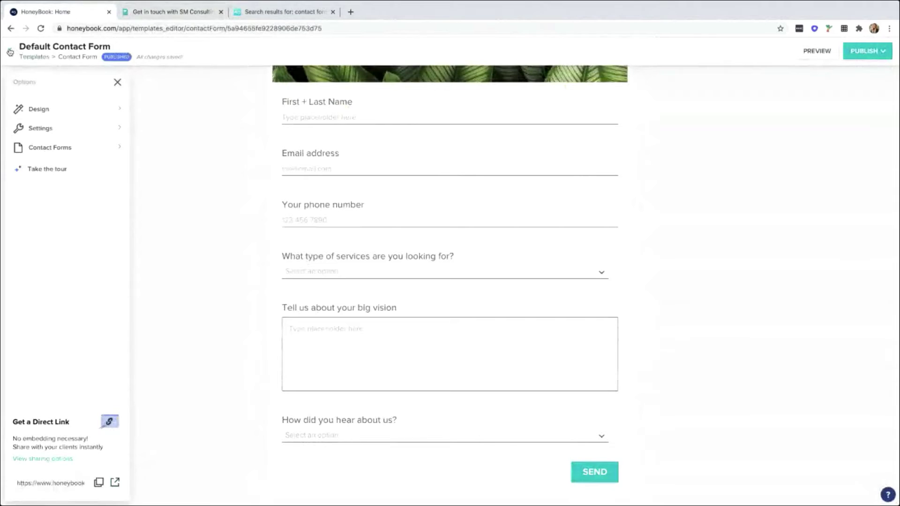
Go back to Templates and open the Projects pipeline.
click(35, 54)
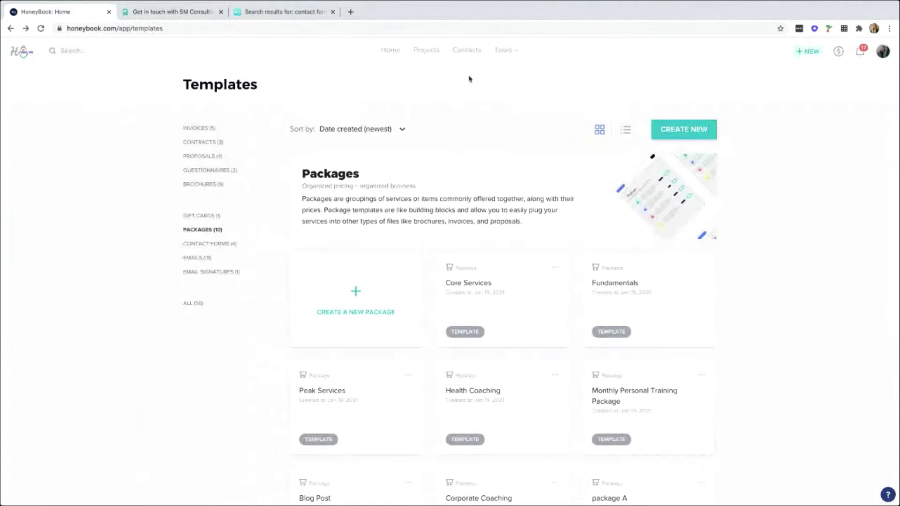
click(430, 51)
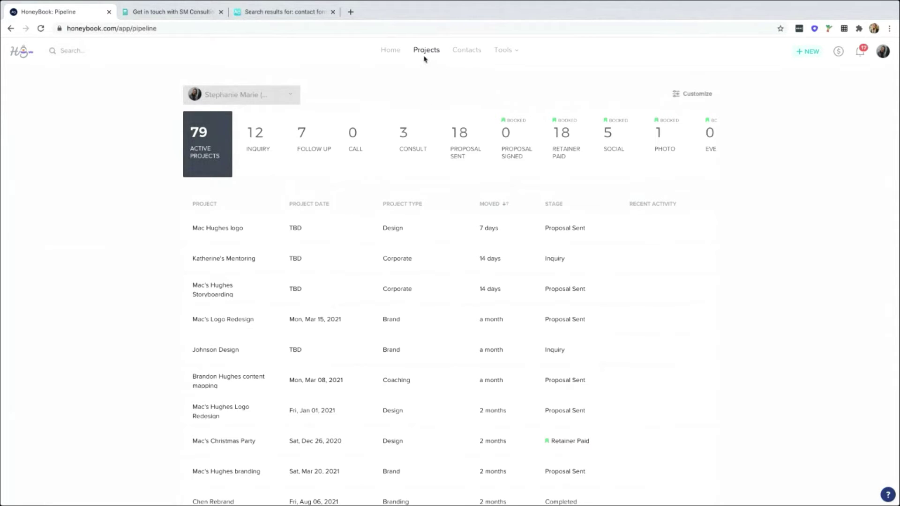
scroll(233, 143, right, 4)
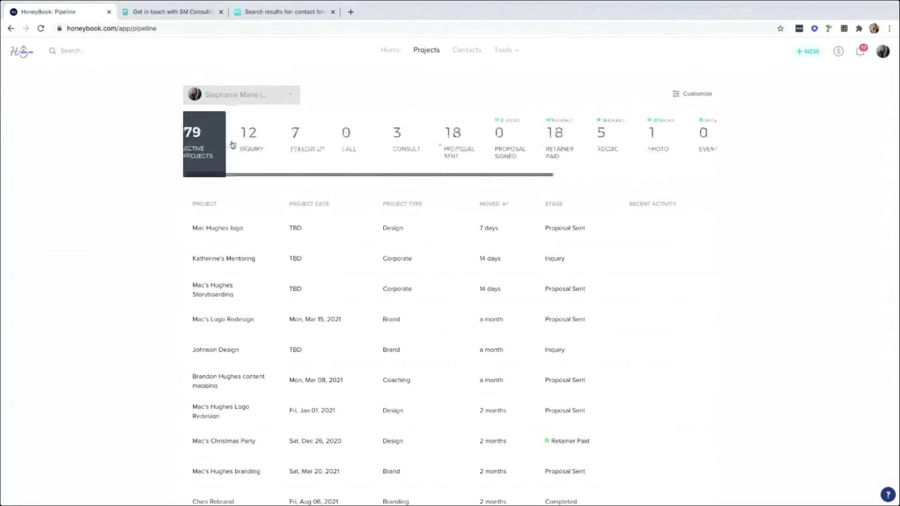
scroll(233, 144, right, 5)
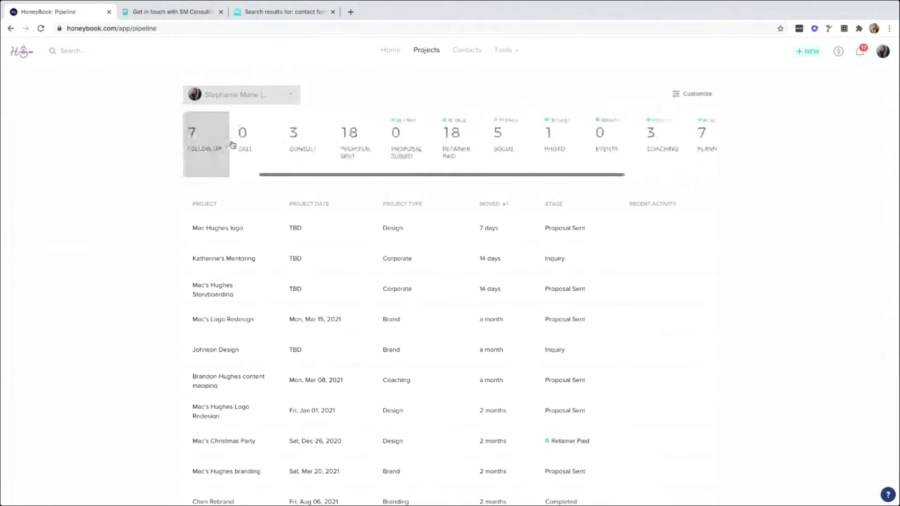
scroll(233, 144, right, 3)
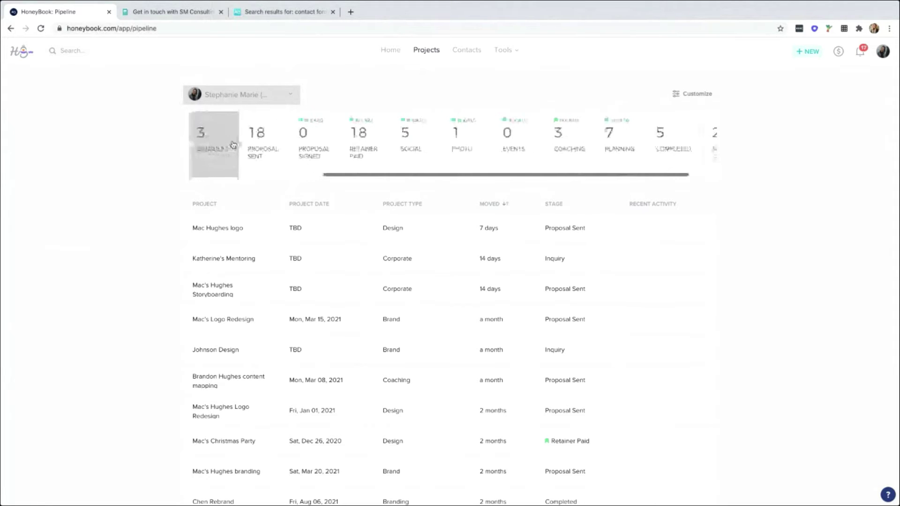
scroll(233, 144, right, 1)
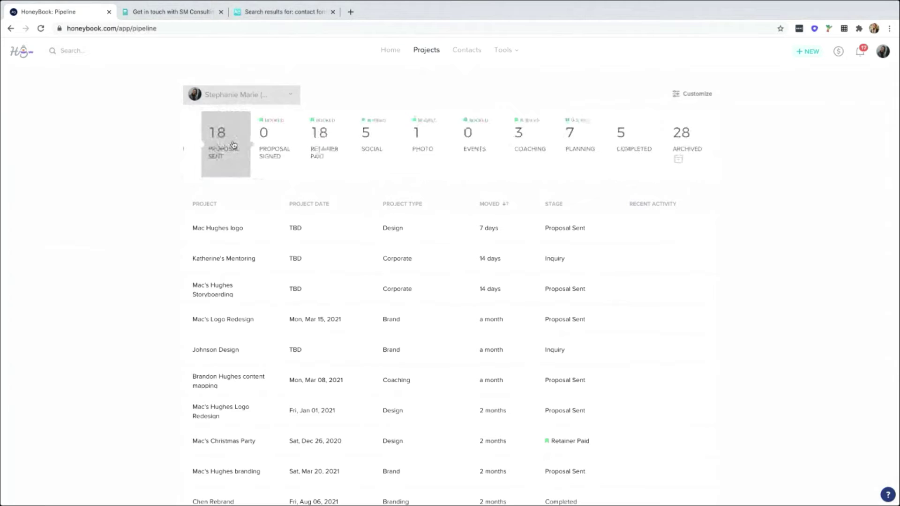
scroll(233, 144, left, 6)
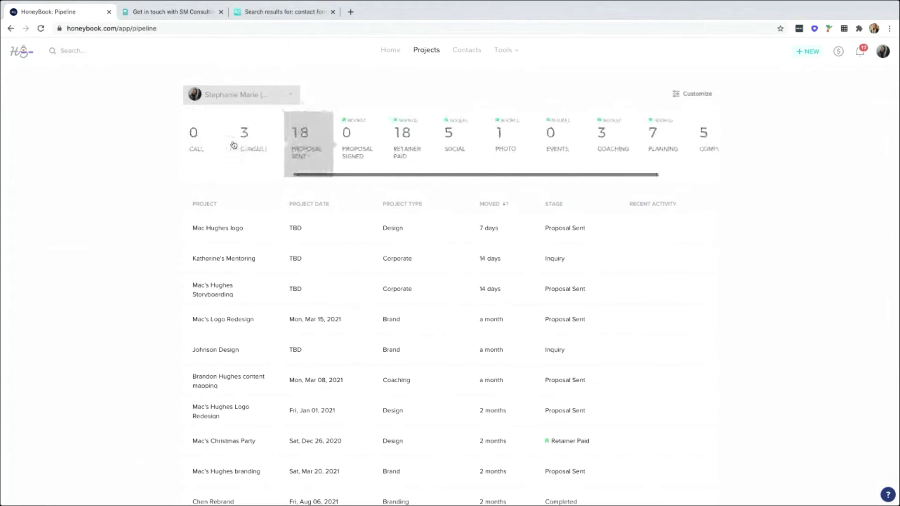
scroll(233, 144, left, 3)
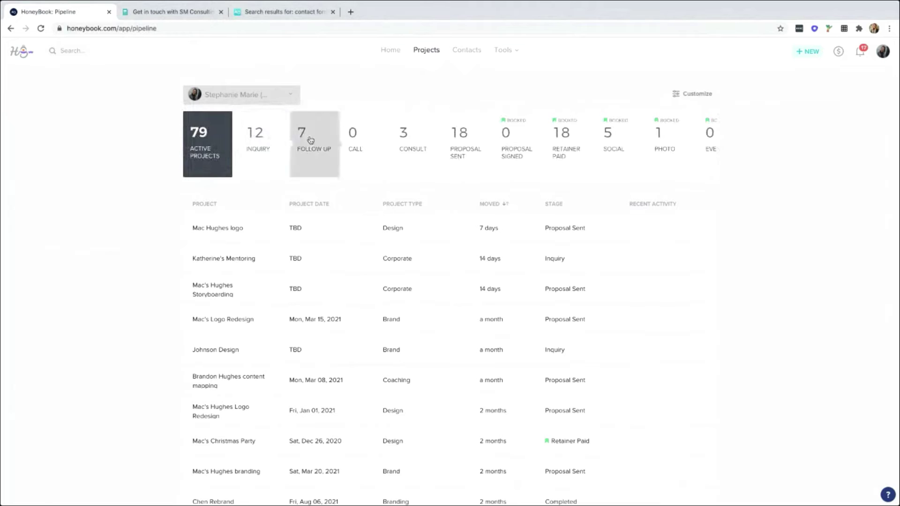
click(500, 53)
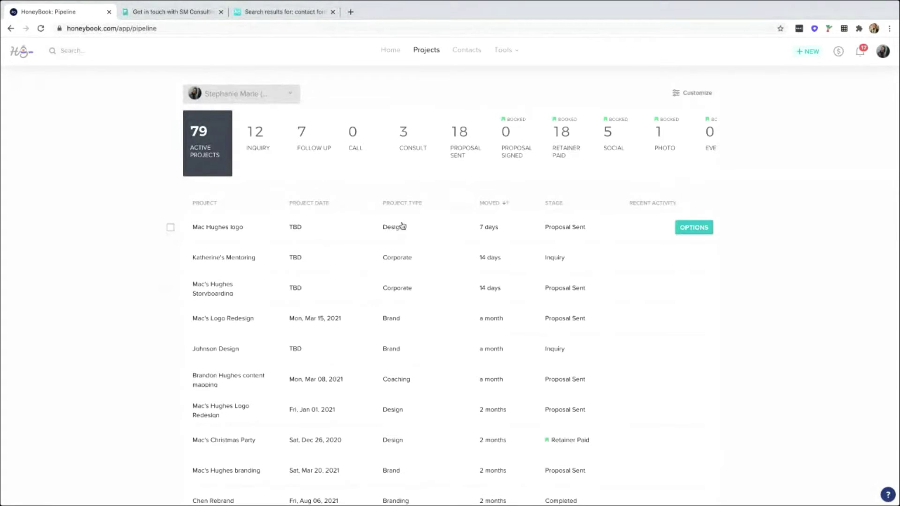
Sort projects by Project Type and filter to the Inquiry stage's 12 projects.
click(402, 204)
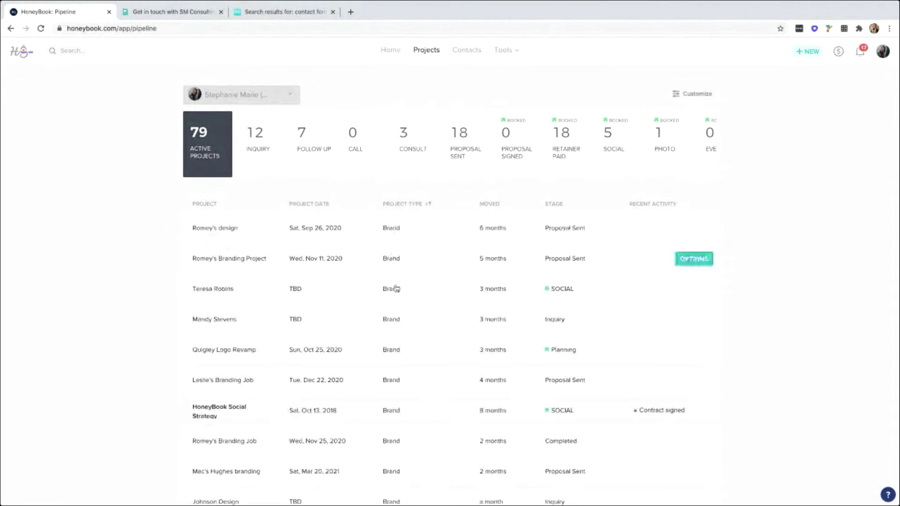
scroll(396, 288, down, 2)
scroll(398, 299, down, 2)
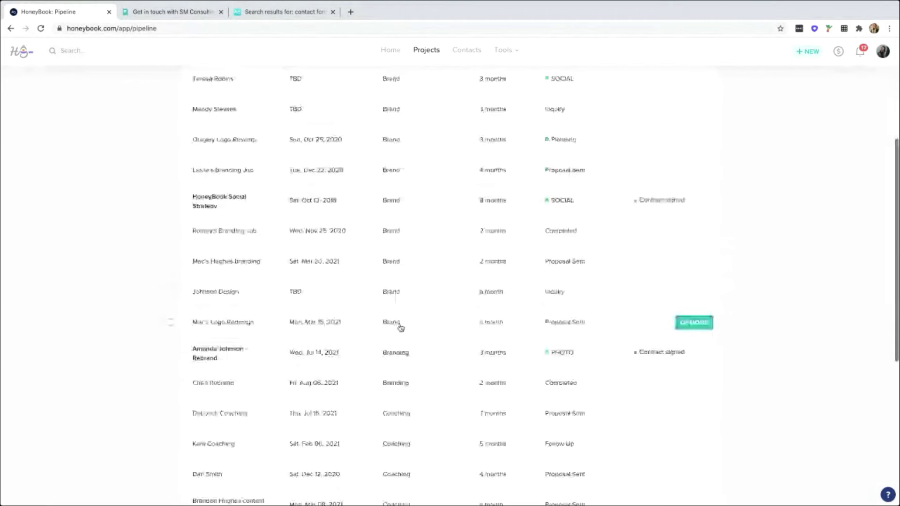
scroll(400, 327, down, 6)
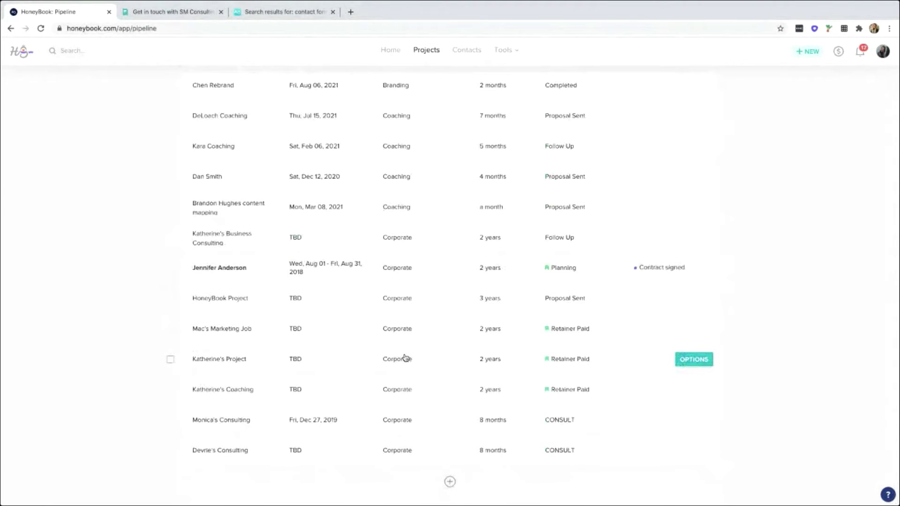
scroll(406, 358, up, 1)
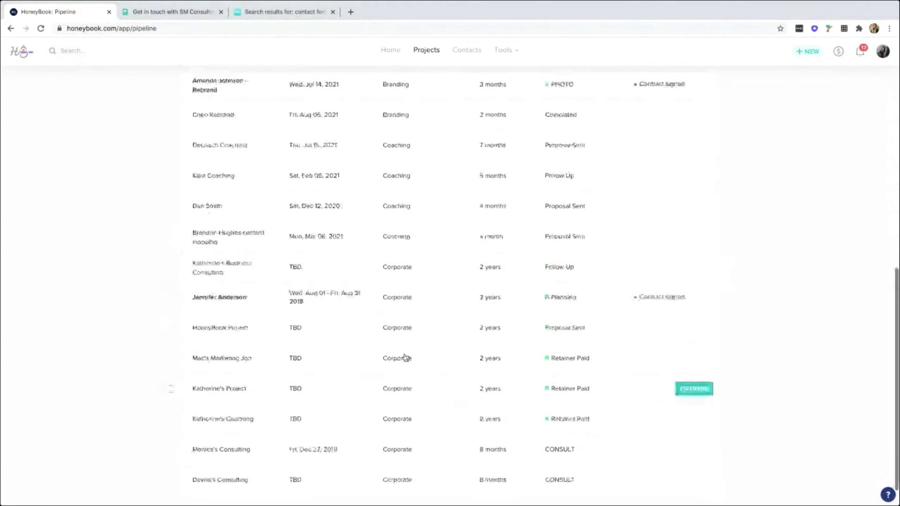
scroll(406, 357, up, 10)
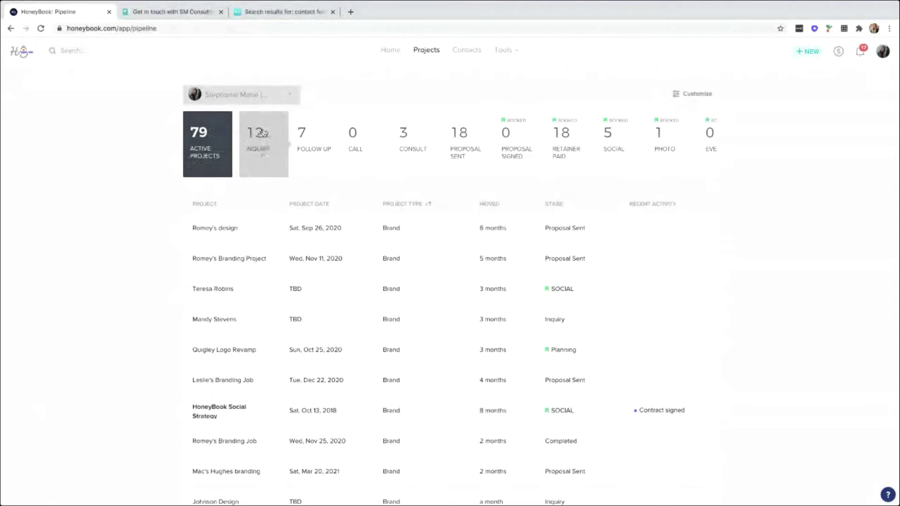
click(263, 133)
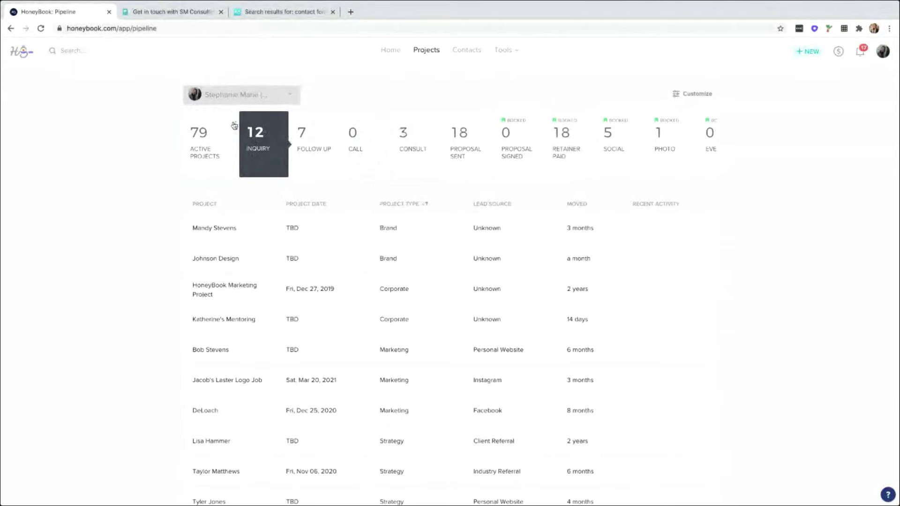
scroll(248, 148, right, 2)
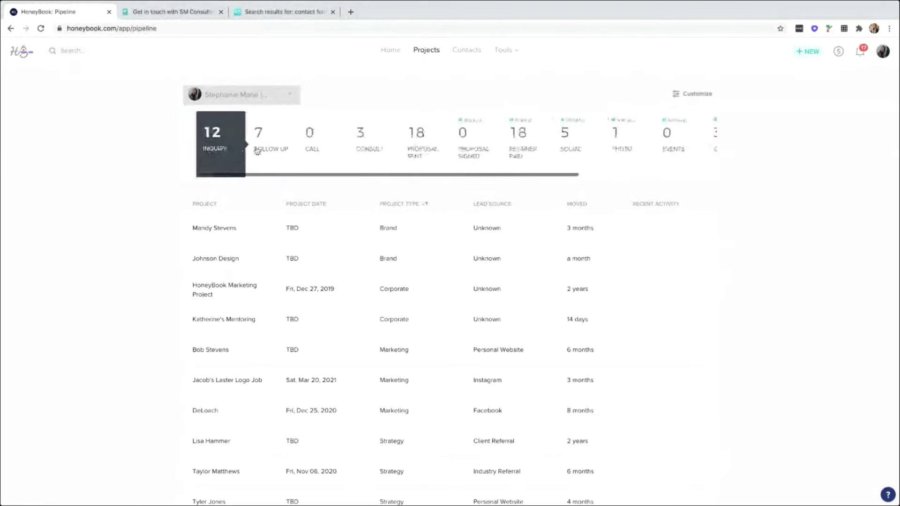
scroll(257, 150, right, 1)
scroll(256, 150, left, 3)
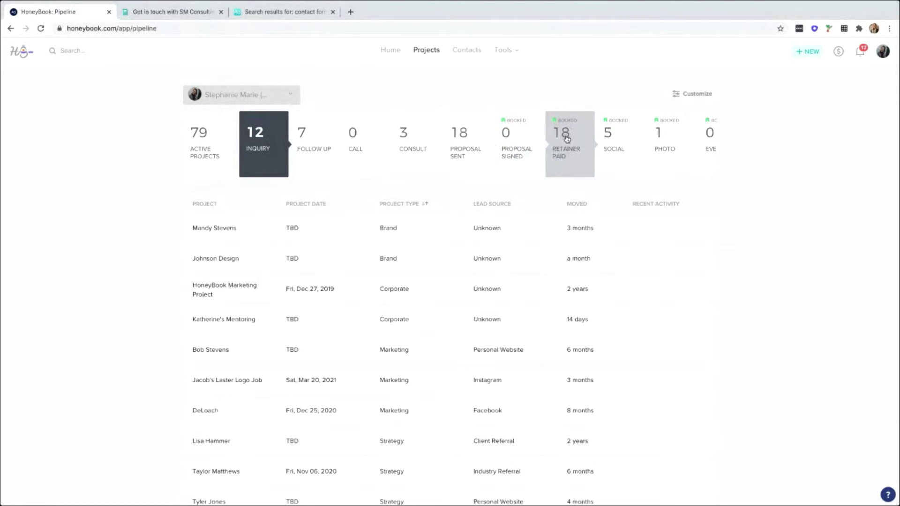
scroll(567, 139, right, 5)
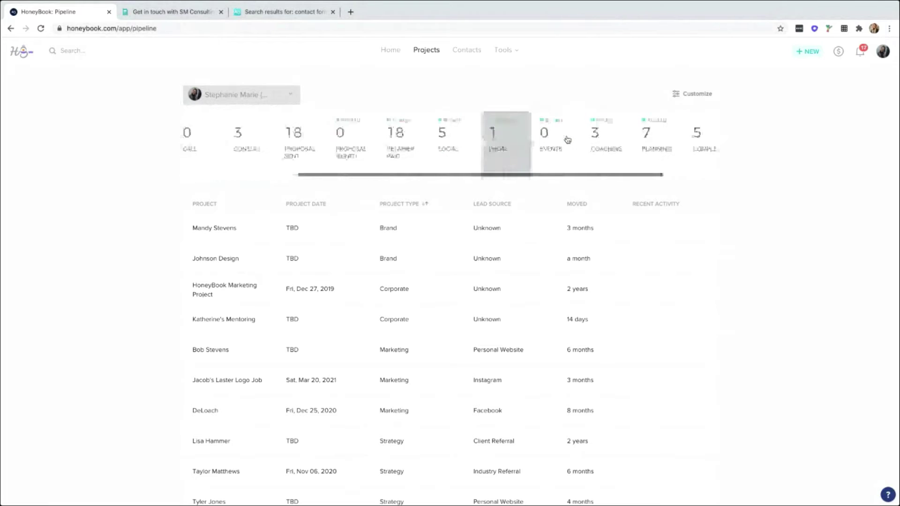
scroll(567, 139, right, 2)
scroll(567, 139, left, 10)
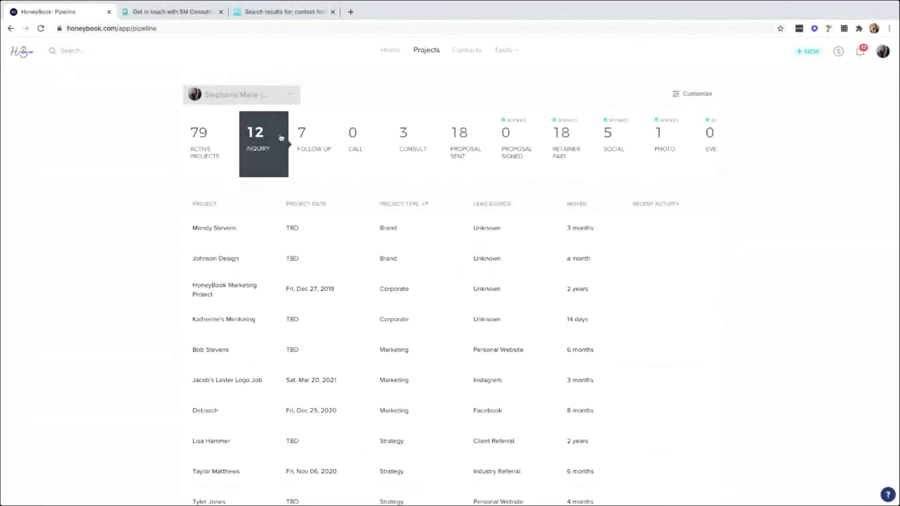
Filter the pipeline to the Follow Up stage's 7 projects.
click(312, 146)
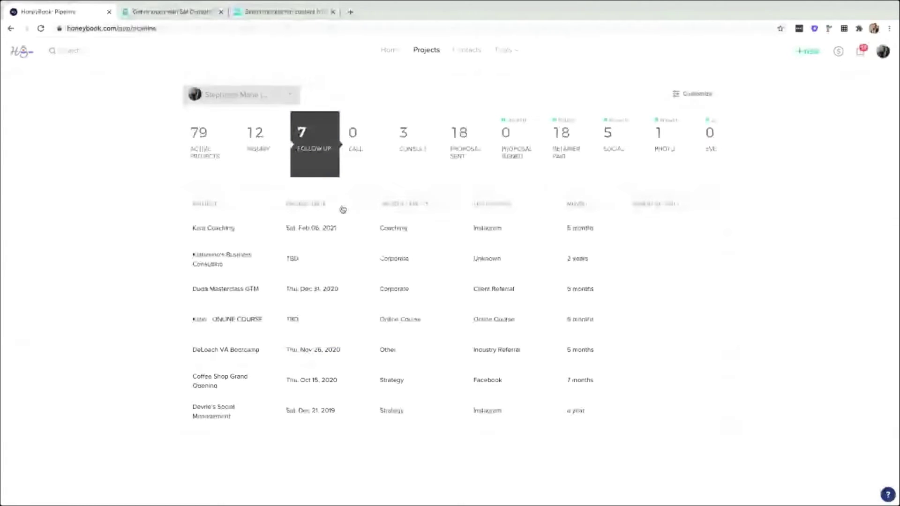
mouse_move(683, 223)
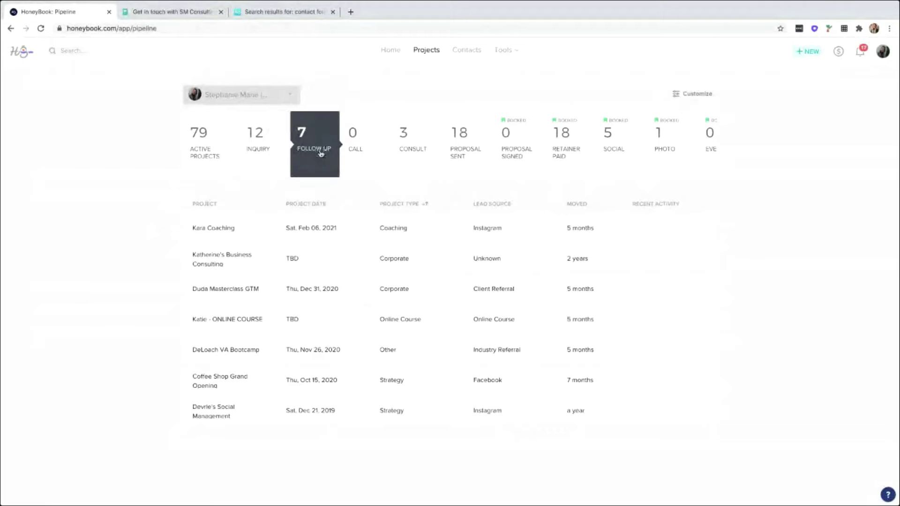
Filter the pipeline to the Proposal Sent stage's 18 projects.
click(471, 152)
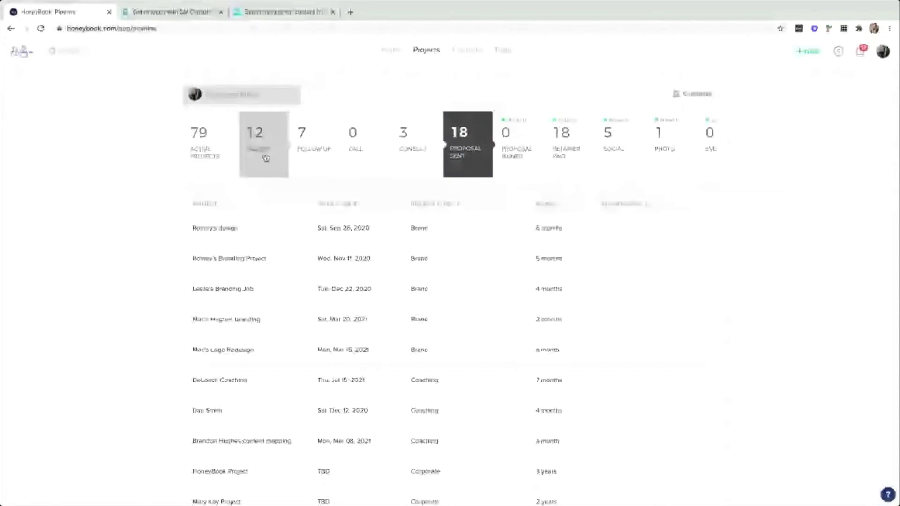
scroll(265, 158, down, 1)
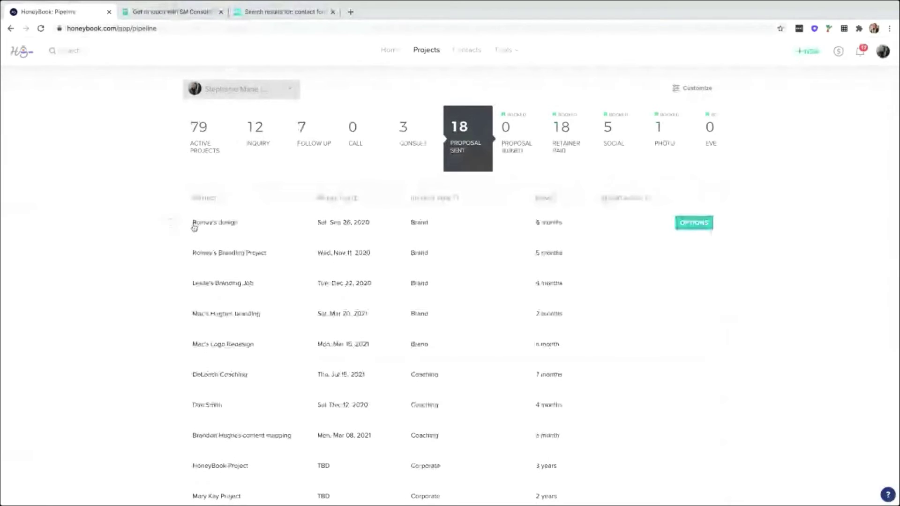
mouse_move(169, 224)
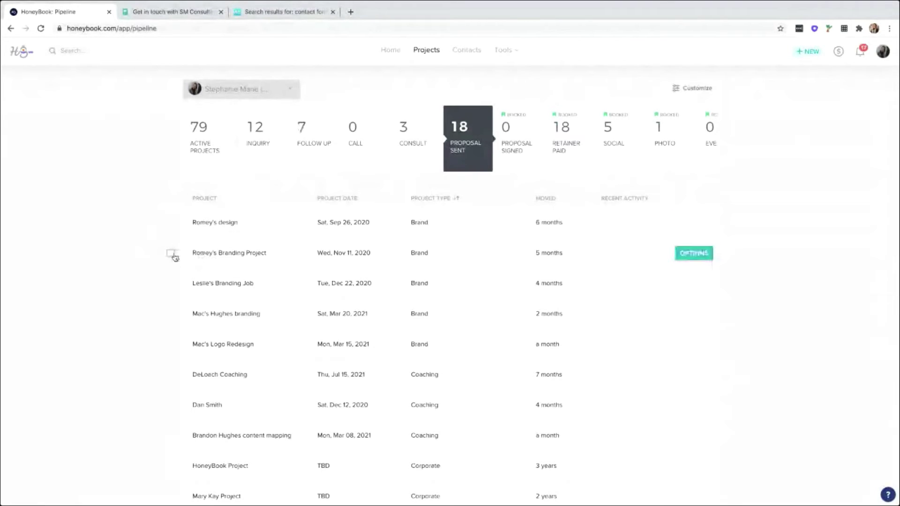
click(170, 254)
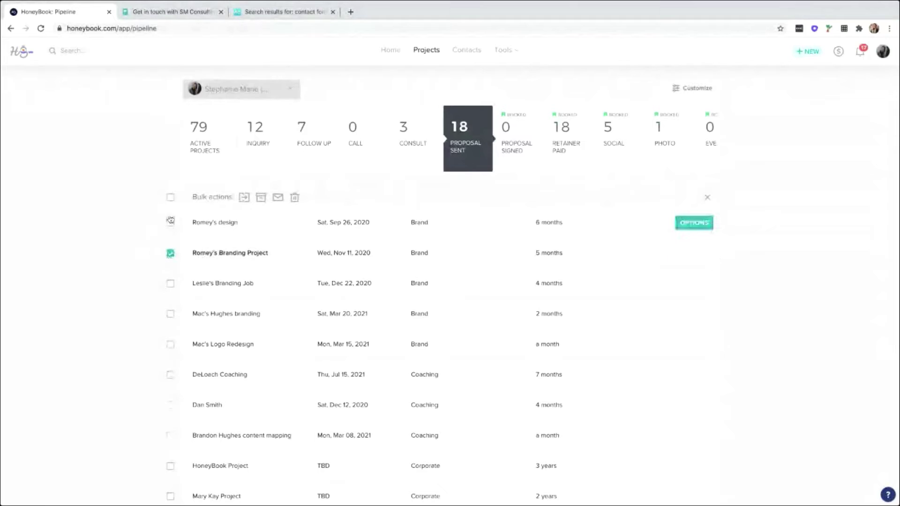
click(170, 198)
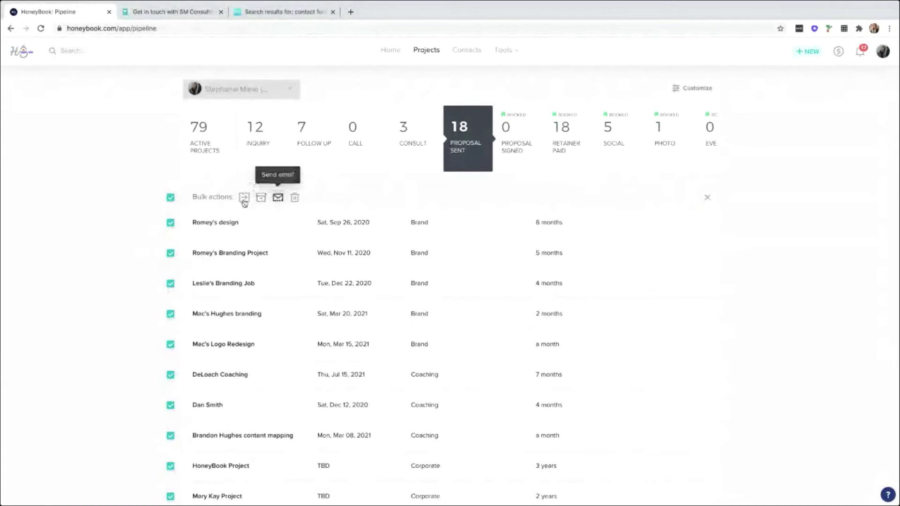
click(170, 199)
click(171, 223)
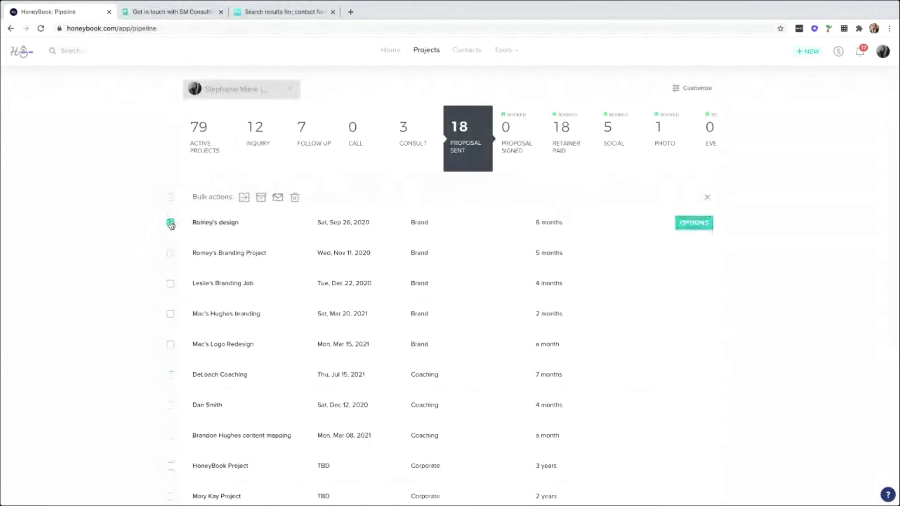
click(170, 254)
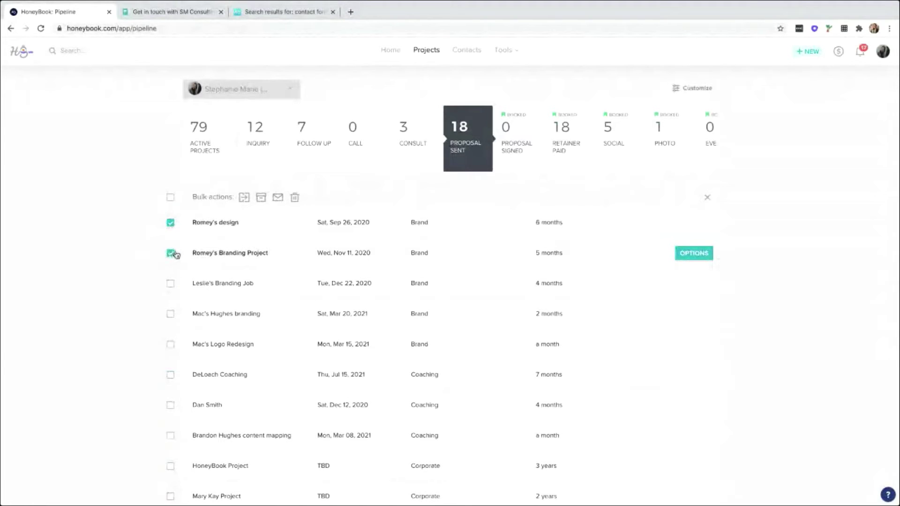
click(244, 198)
click(275, 252)
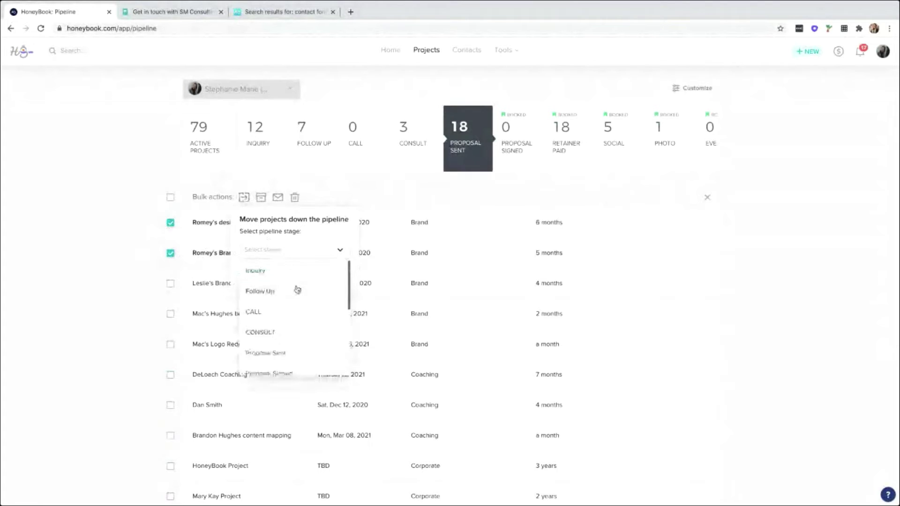
scroll(297, 289, down, 3)
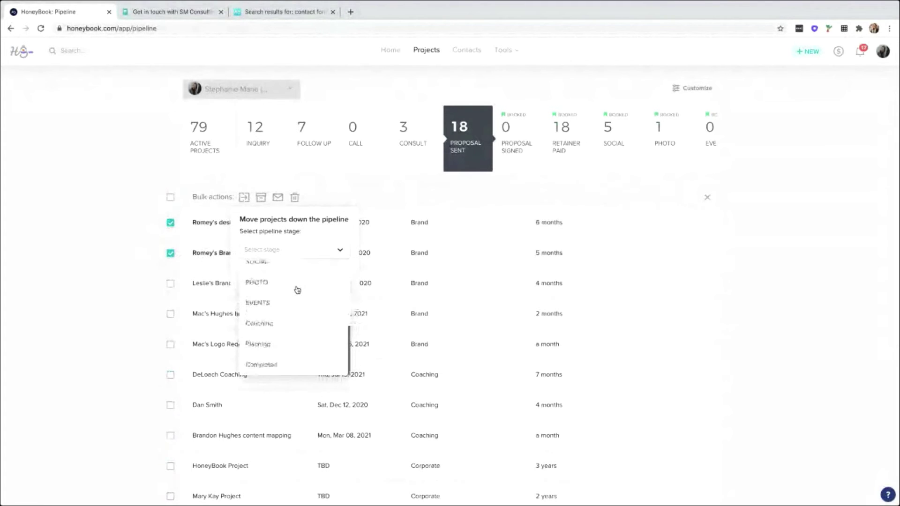
scroll(297, 288, up, 4)
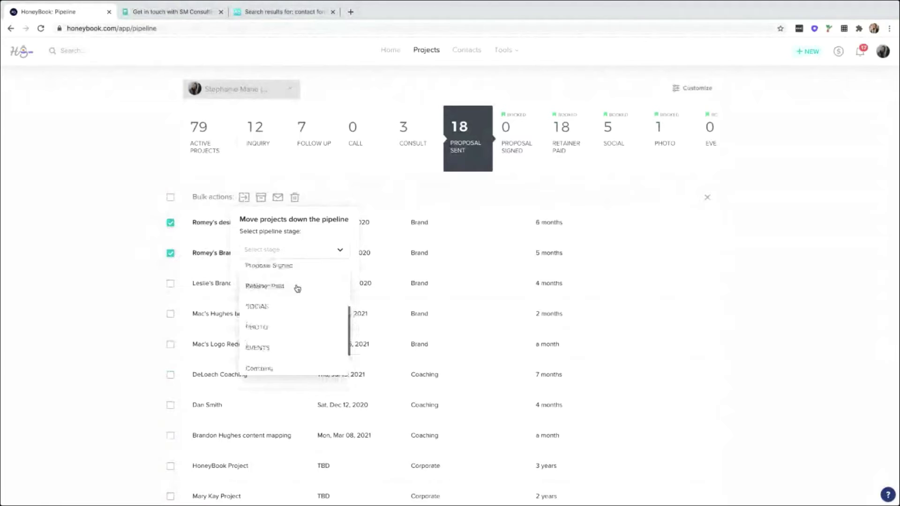
click(366, 195)
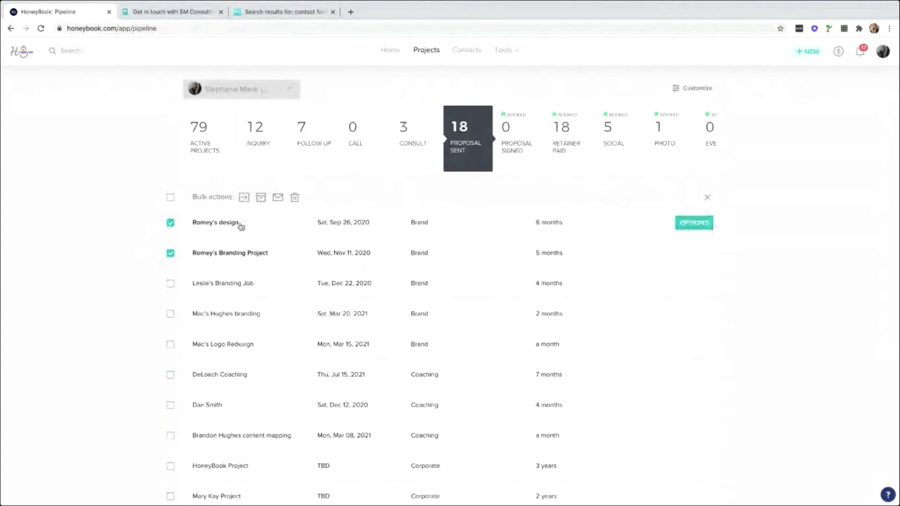
click(242, 226)
click(171, 253)
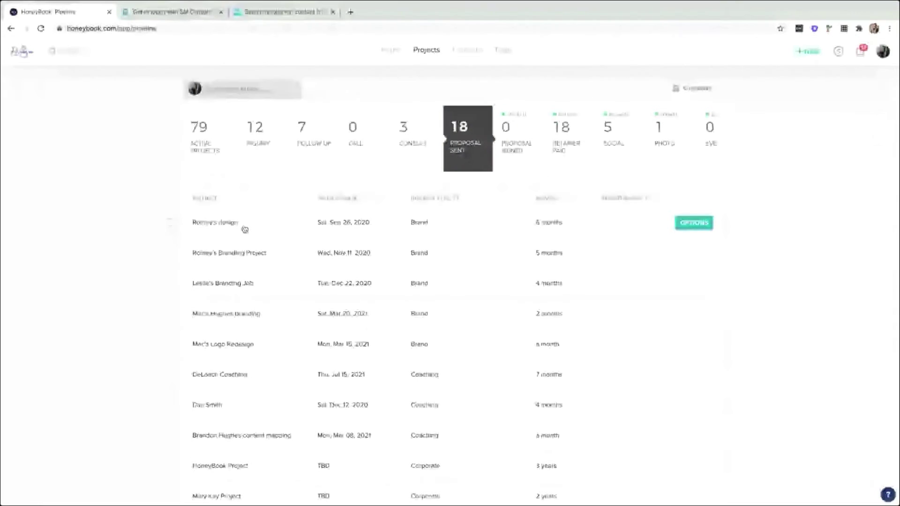
click(220, 222)
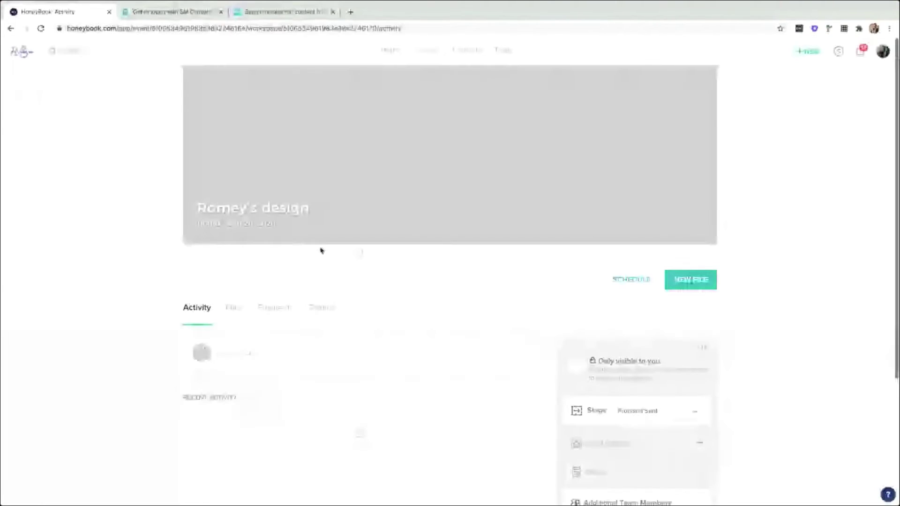
scroll(599, 401, down, 3)
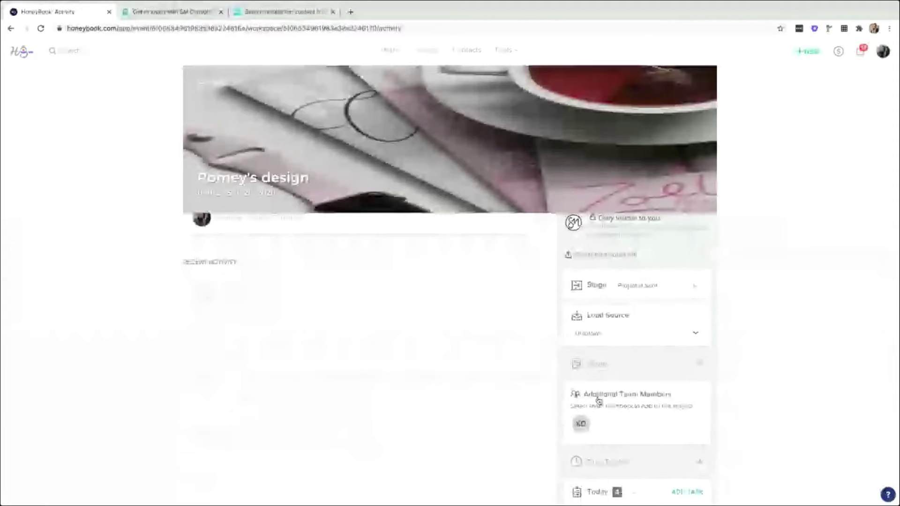
click(637, 287)
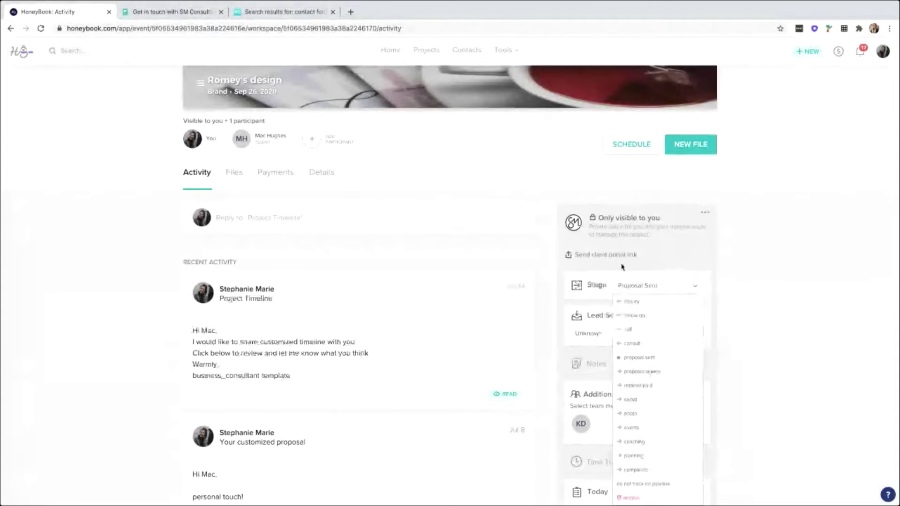
click(431, 51)
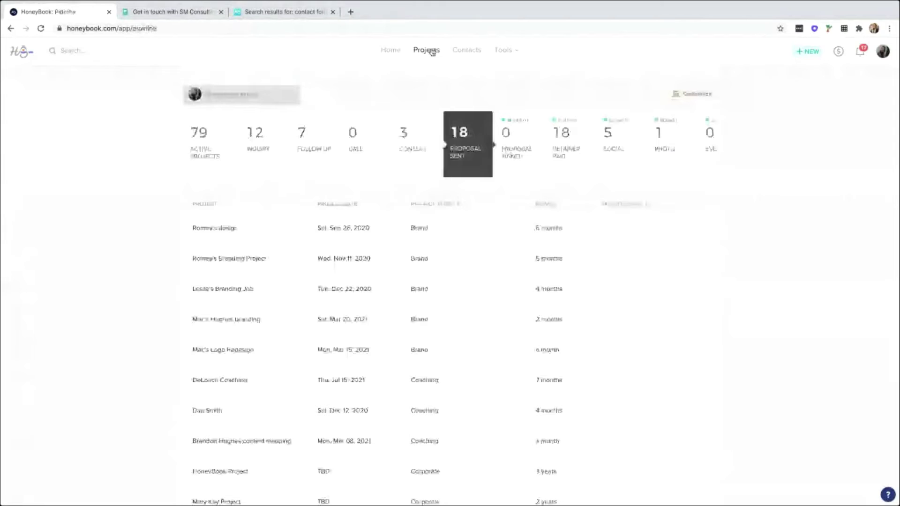
Visit the Contact Form page from Tools, then open the + NEW menu from the pipeline.
mouse_move(504, 51)
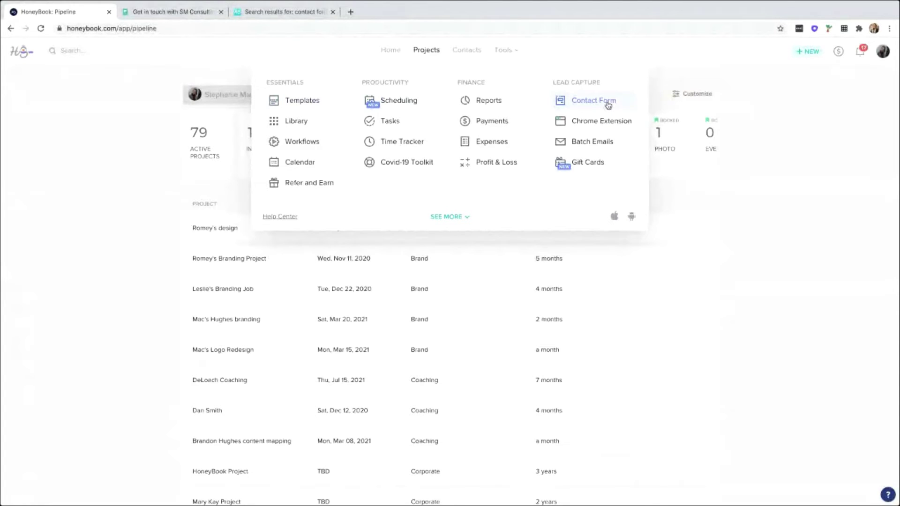
click(608, 105)
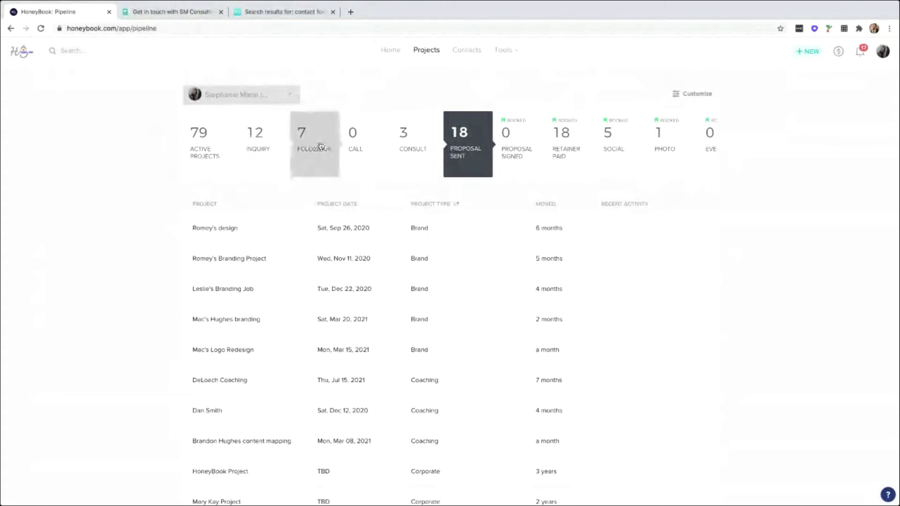
scroll(323, 147, right, 2)
scroll(323, 145, right, 4)
scroll(318, 146, left, 5)
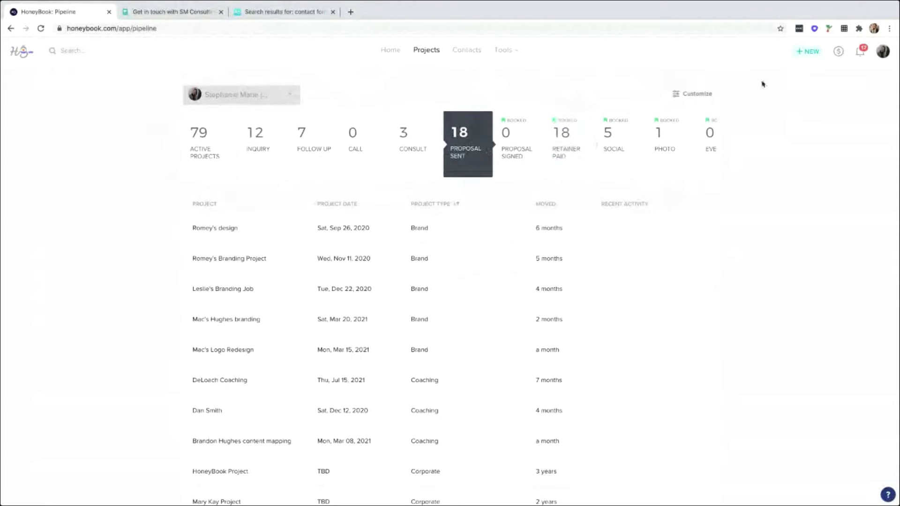
click(807, 54)
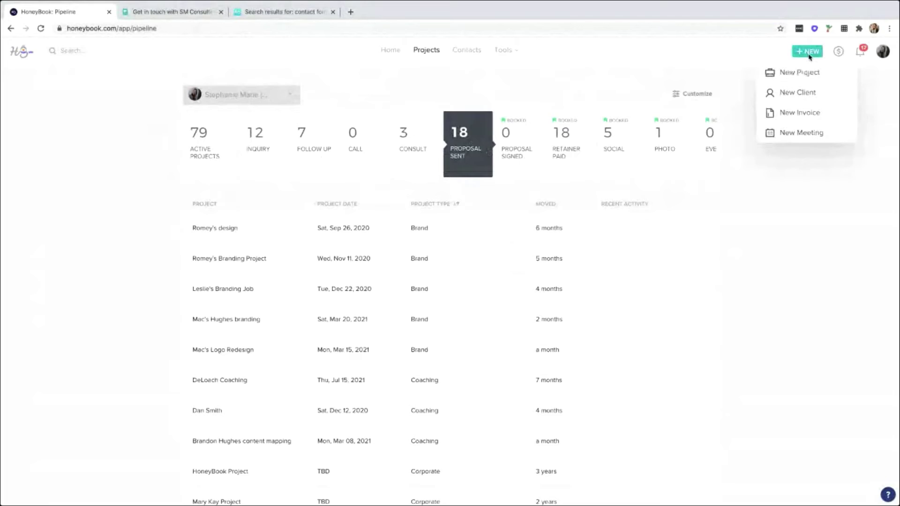
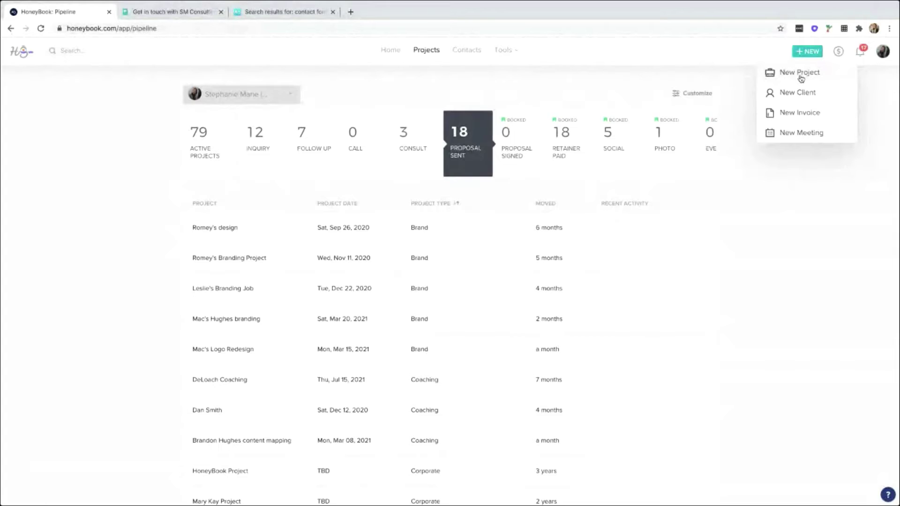
Open the Create new Project dialog from the + NEW menu.
click(799, 73)
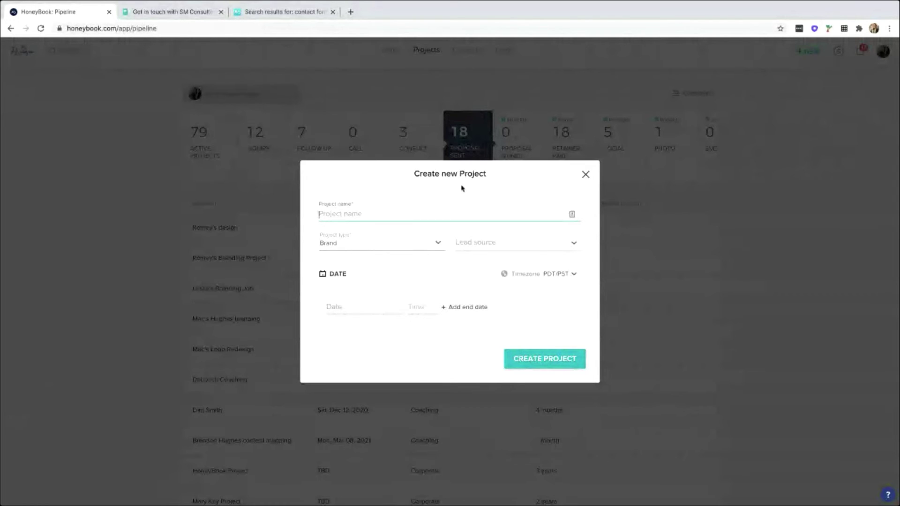
text(Redesi)
text(gn)
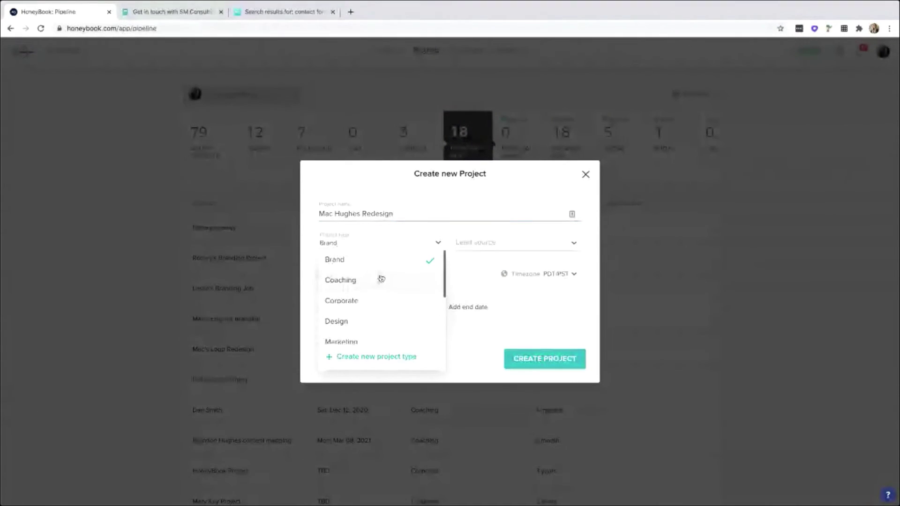
click(364, 323)
click(367, 248)
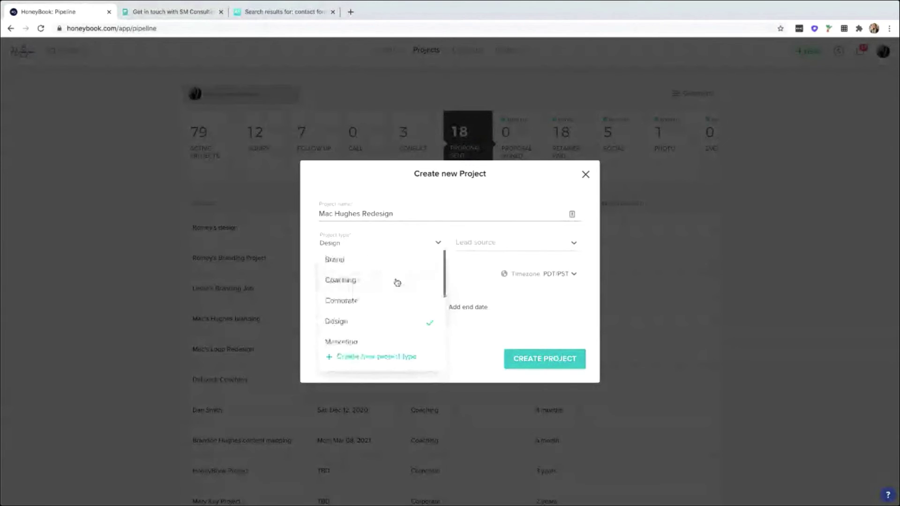
scroll(398, 280, down, 3)
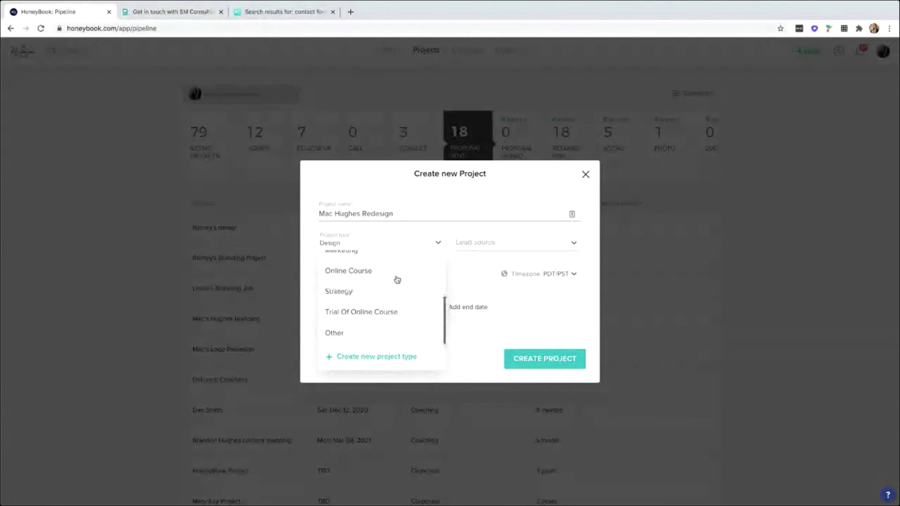
scroll(394, 295, up, 2)
scroll(393, 301, up, 3)
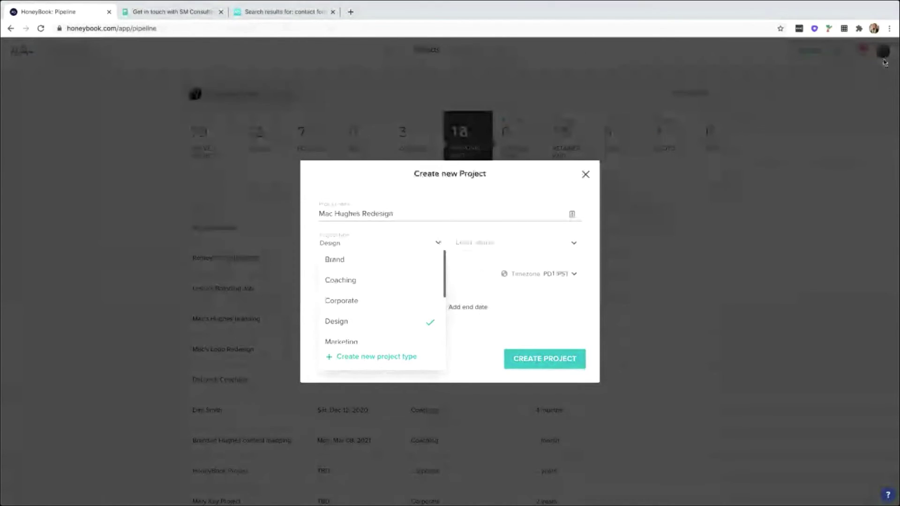
click(462, 262)
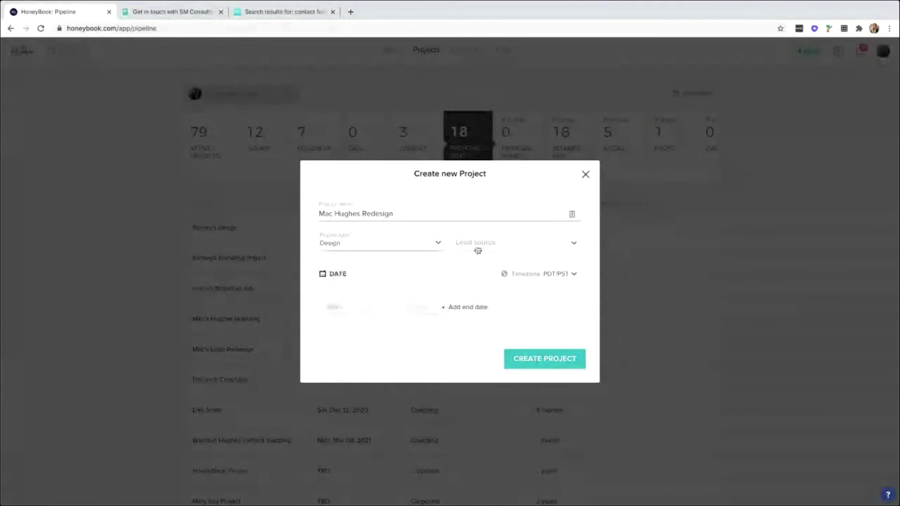
click(477, 245)
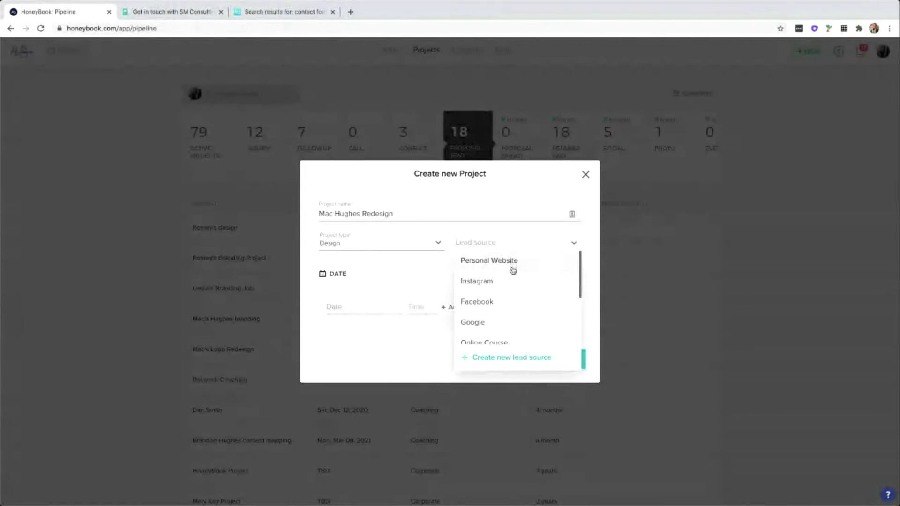
scroll(539, 294, down, 1)
scroll(539, 293, down, 4)
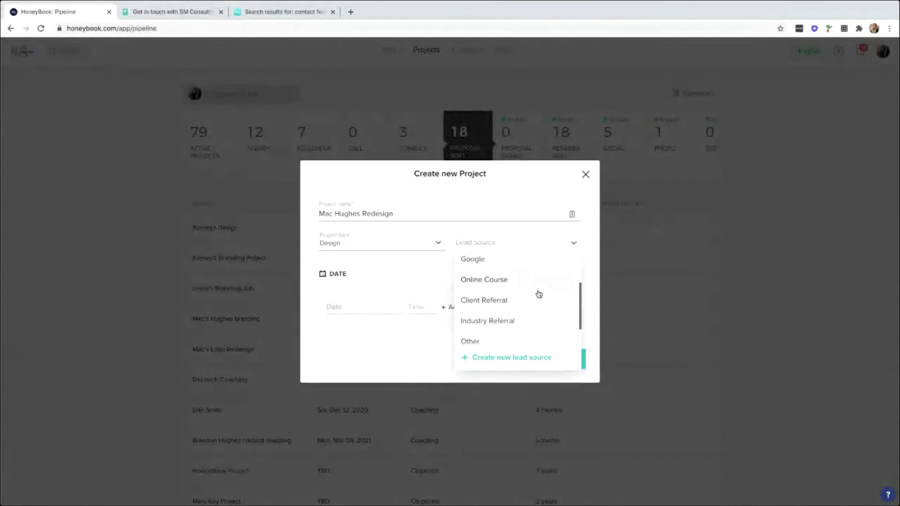
scroll(538, 294, down, 2)
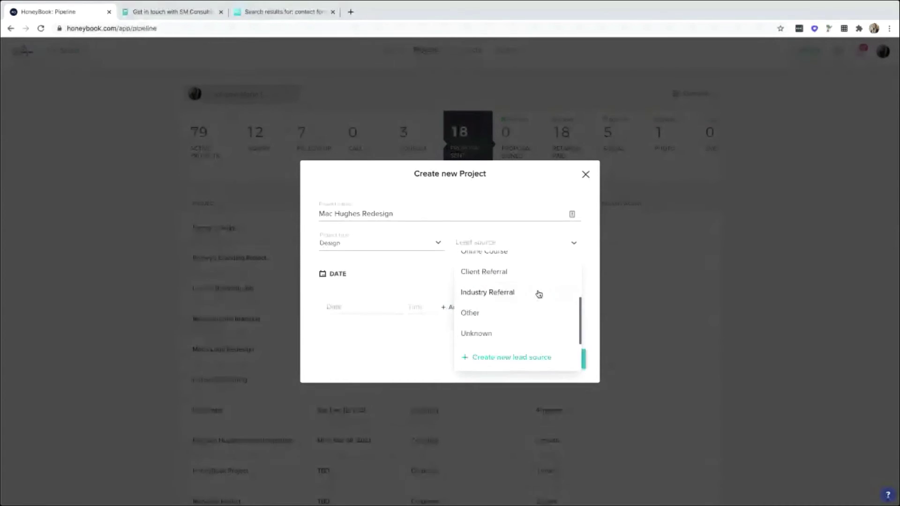
scroll(538, 294, up, 4)
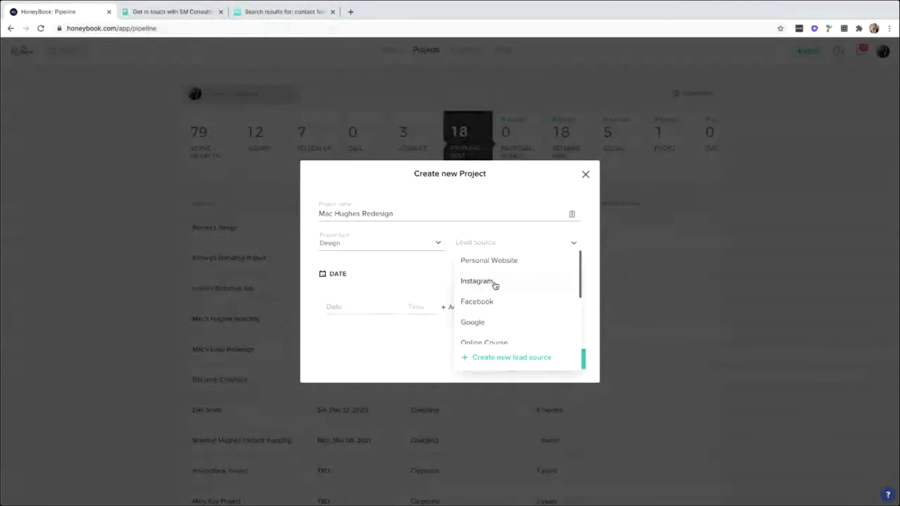
click(420, 274)
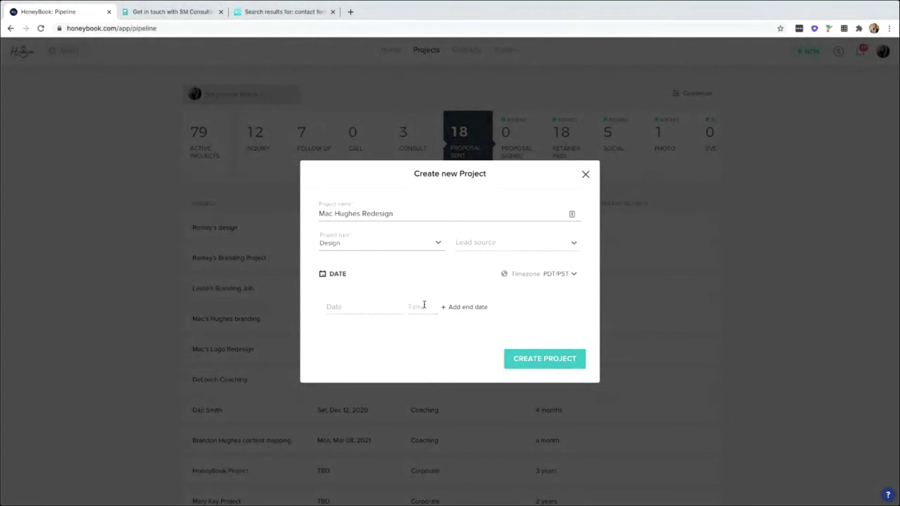
Browse the project date calendar to April 2021, then set the date to January 19, 2021.
click(371, 309)
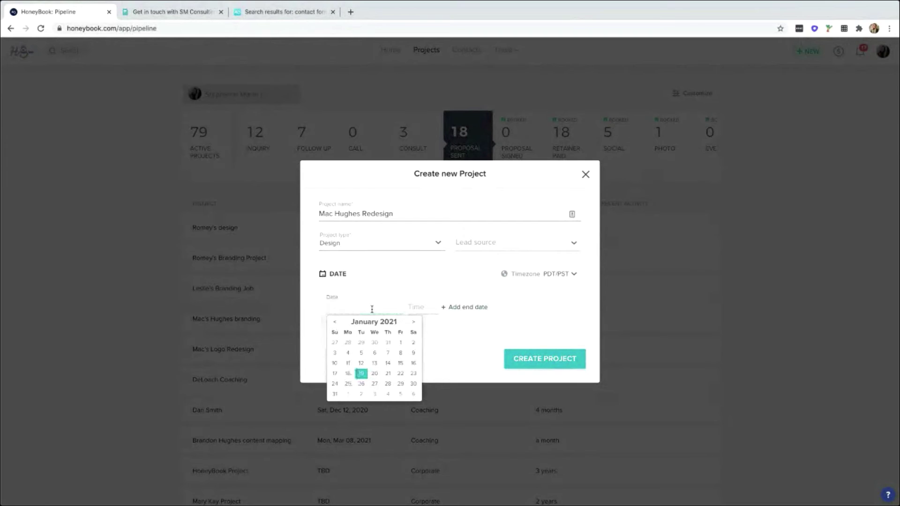
click(414, 323)
click(414, 322)
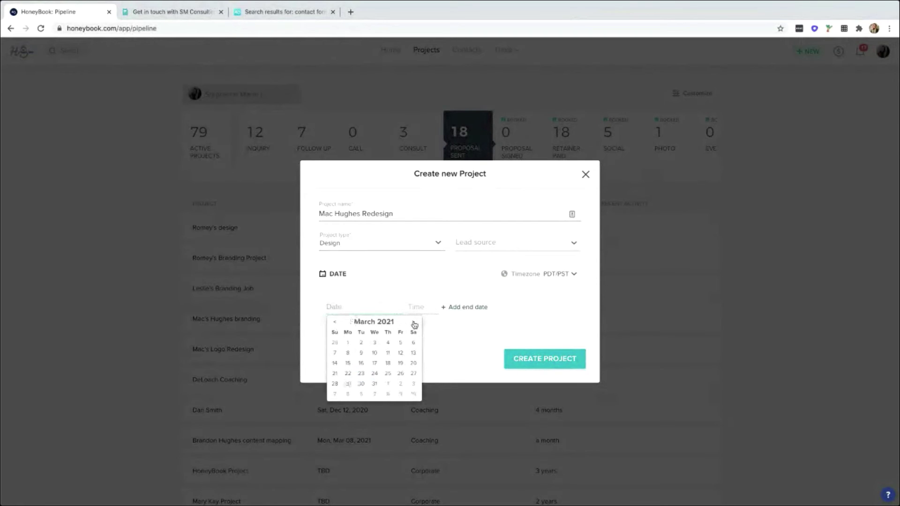
click(414, 323)
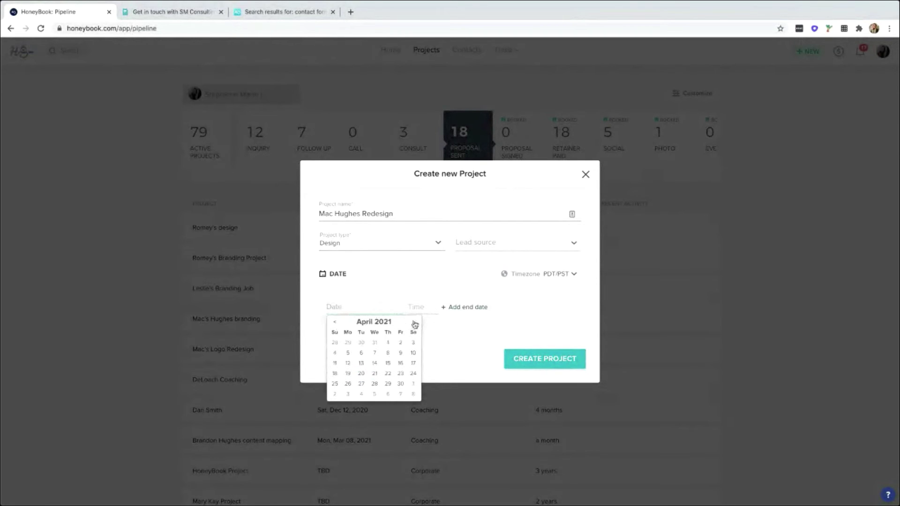
click(442, 328)
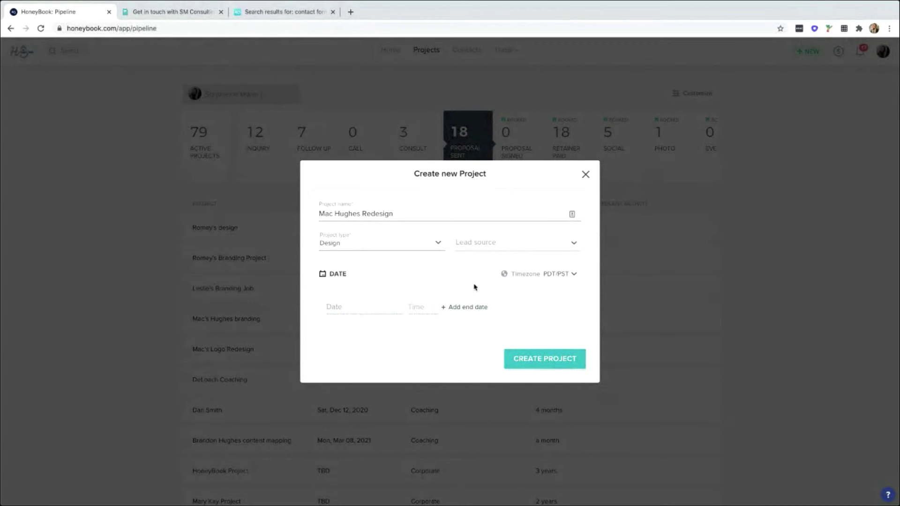
click(338, 308)
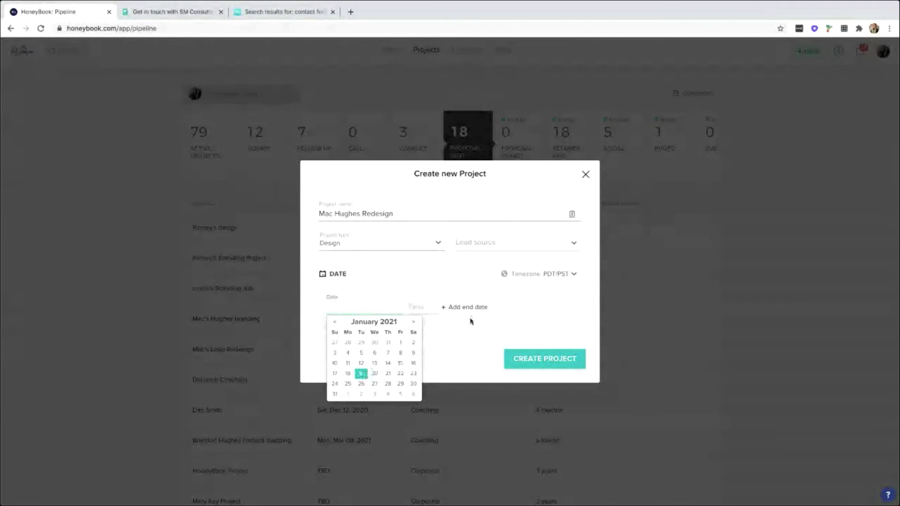
click(361, 374)
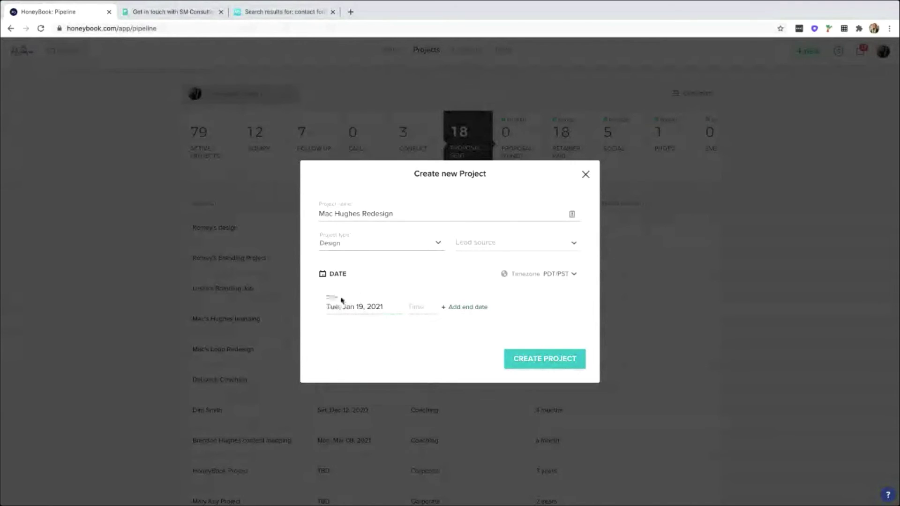
Add an end date of April 19, 2021, then remove it again.
click(465, 308)
click(482, 308)
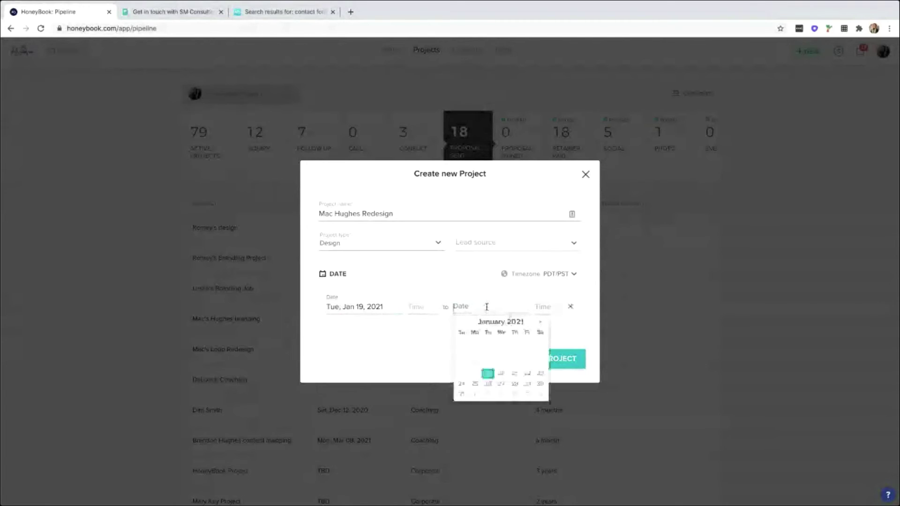
click(540, 323)
click(541, 323)
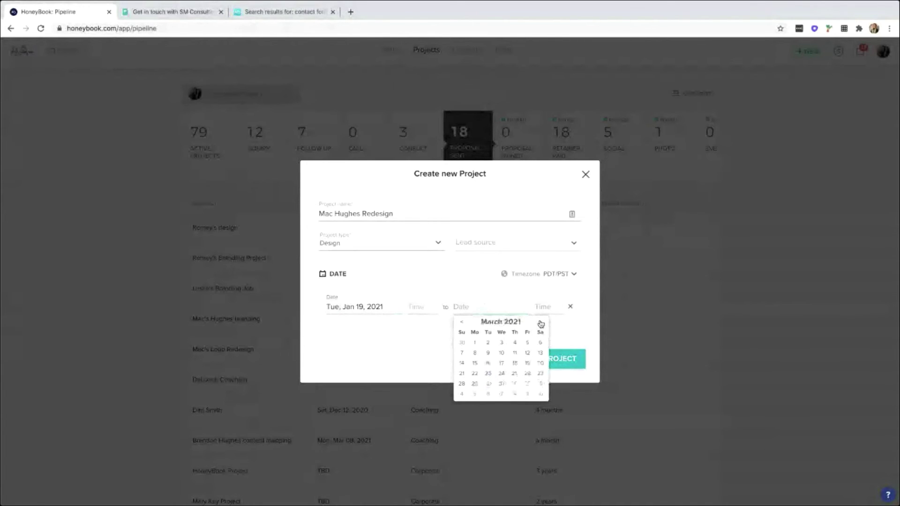
click(540, 323)
click(474, 373)
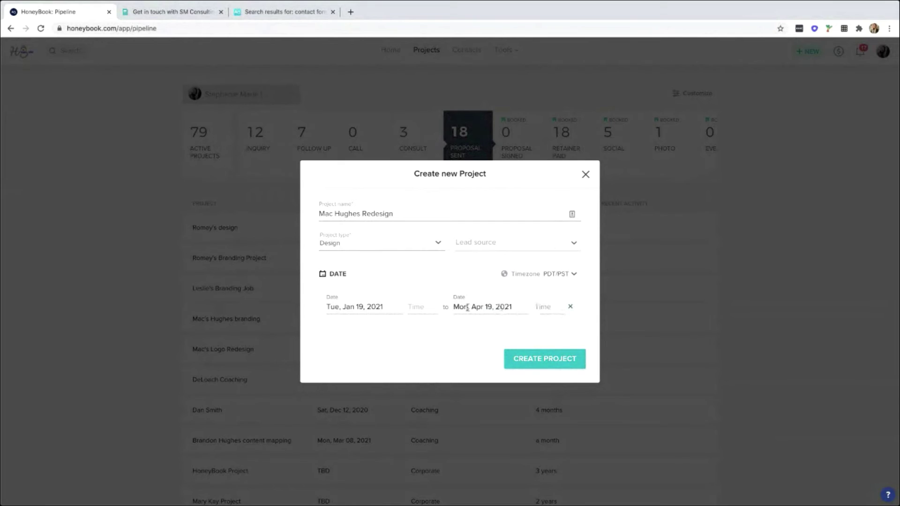
click(570, 306)
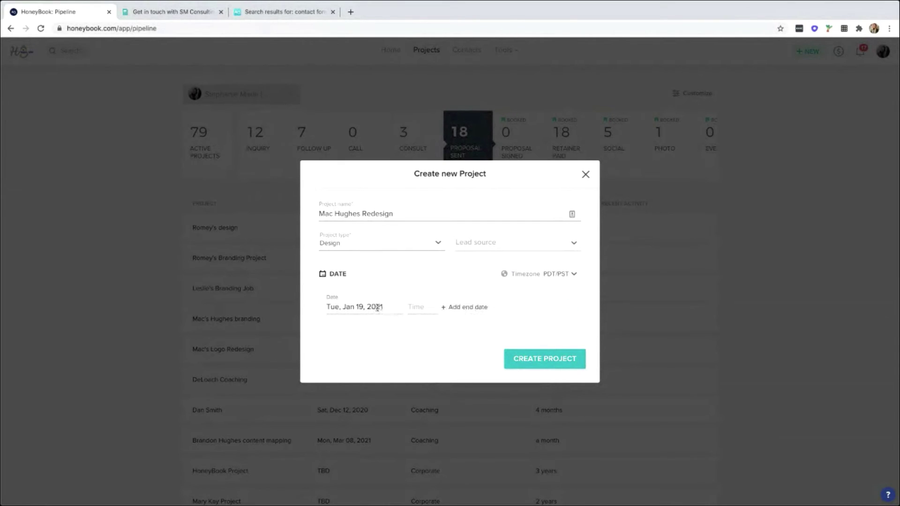
Change the project date to April 19, then clear it and create the project undated.
click(377, 308)
click(413, 322)
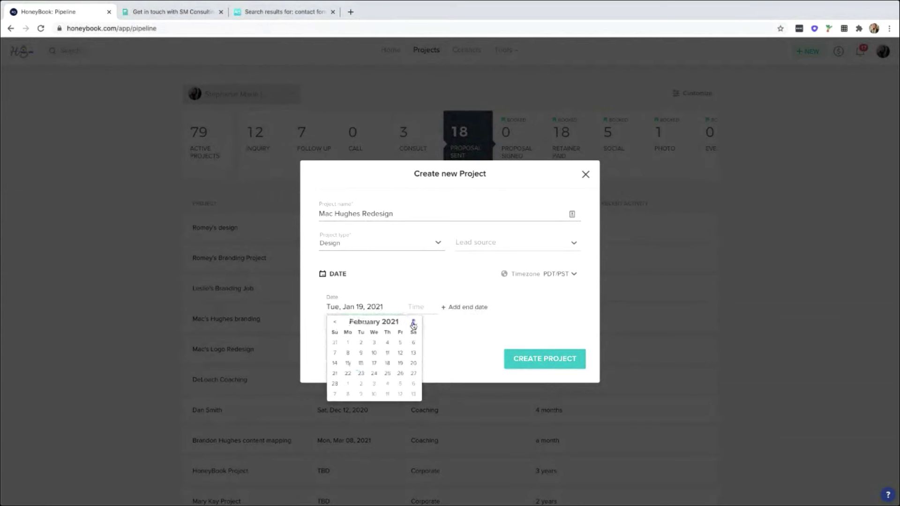
click(413, 322)
click(412, 322)
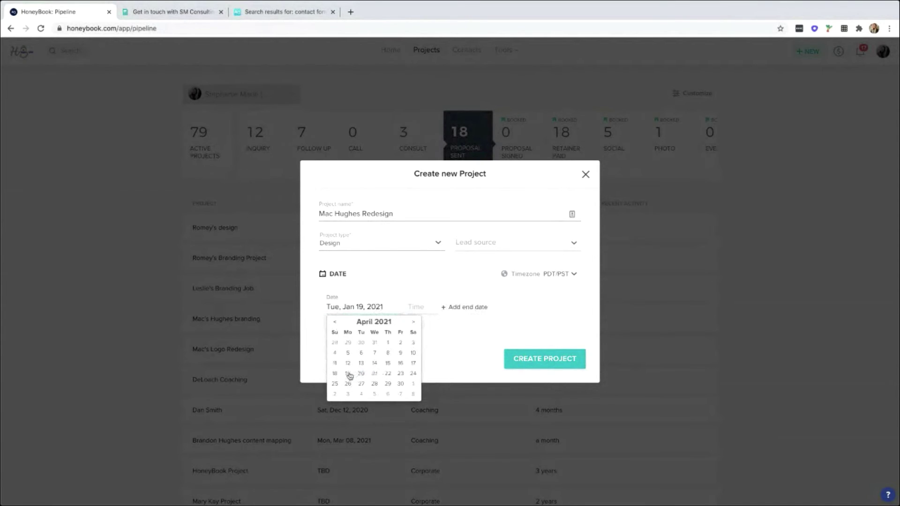
click(348, 374)
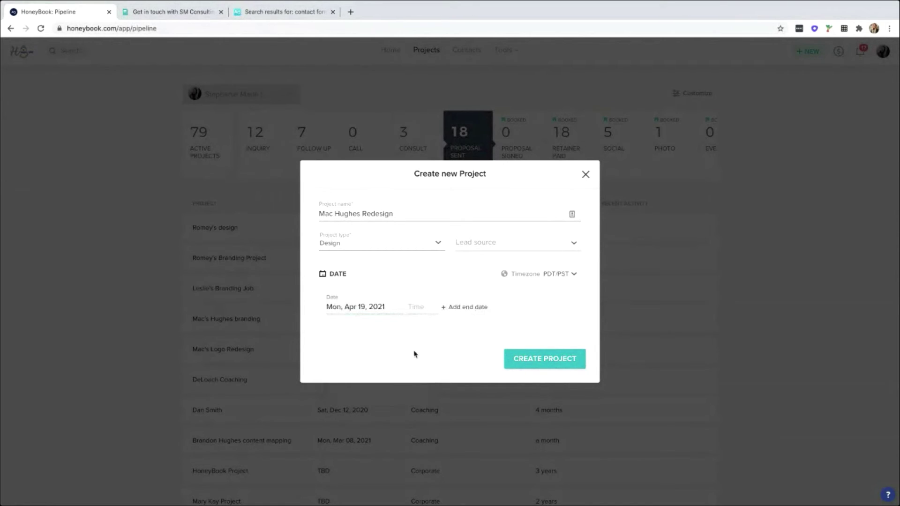
drag(387, 307, 350, 307)
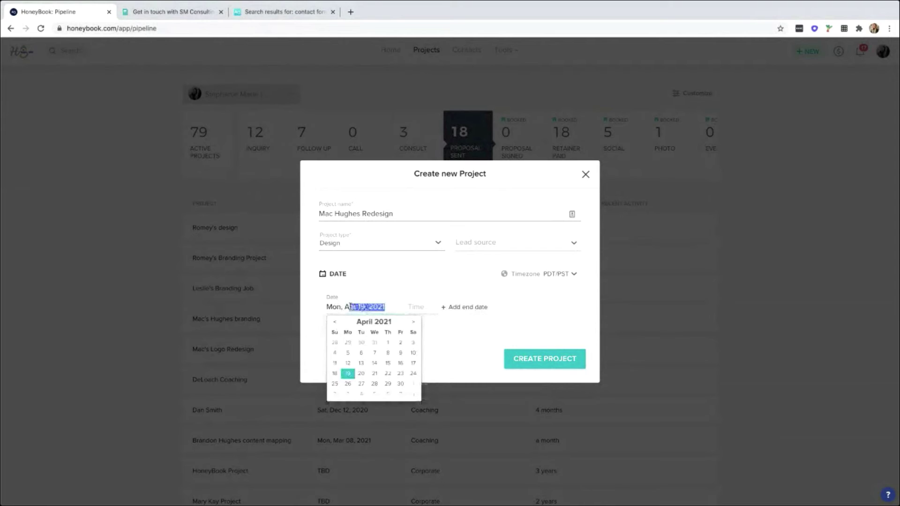
key(BackSpace)
click(454, 342)
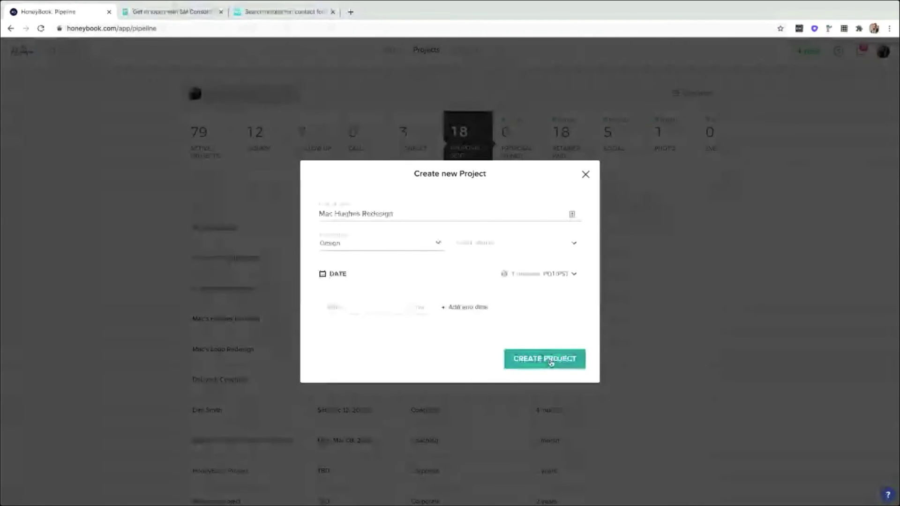
click(545, 359)
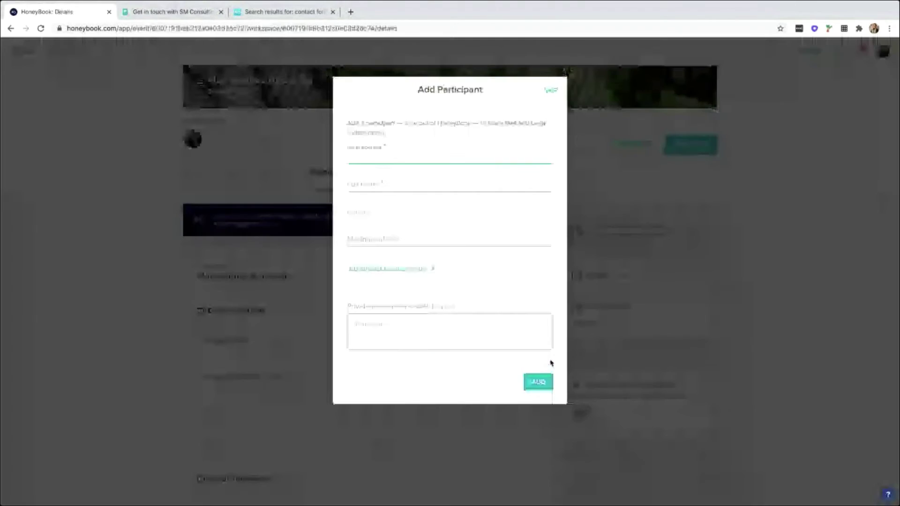
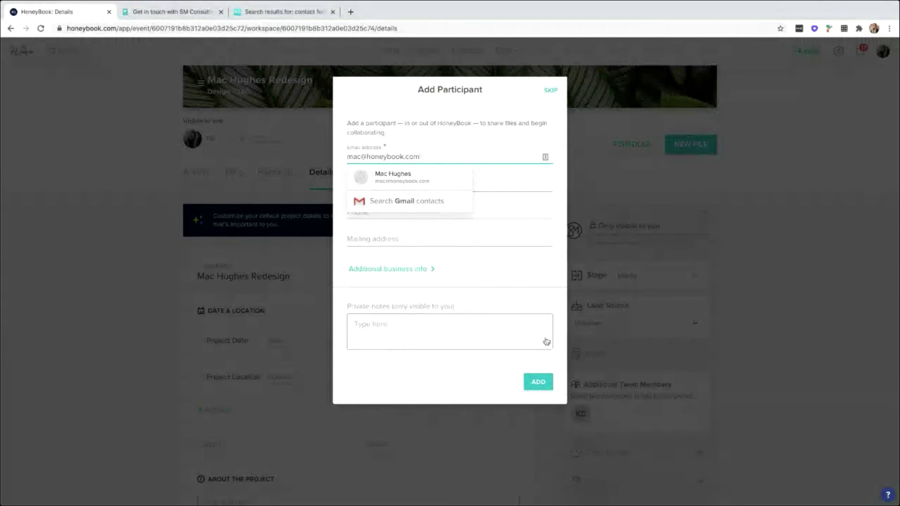
Add the client as a participant, entering their email and autofilling details from the saved contact.
click(438, 181)
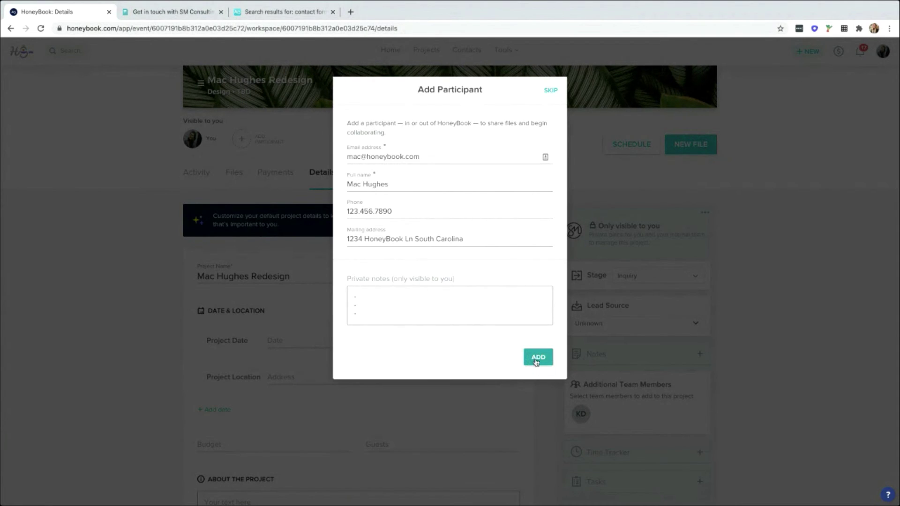
click(536, 360)
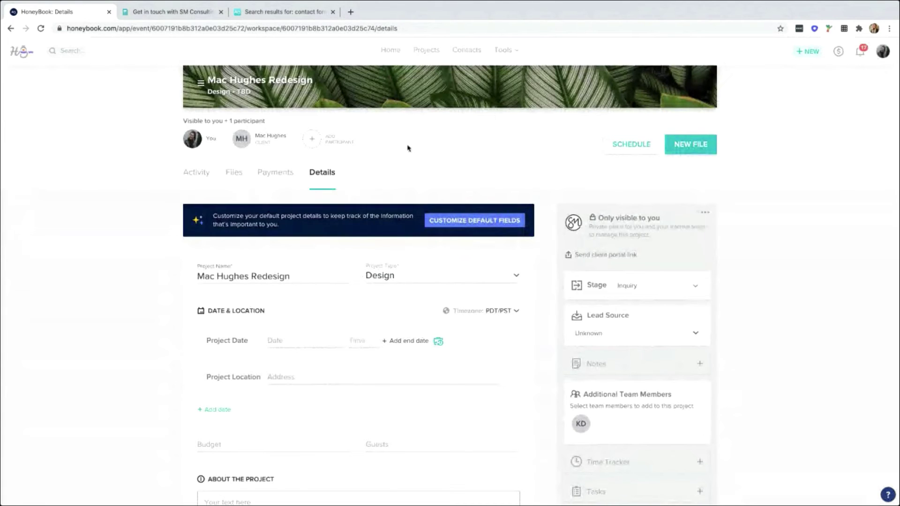
Scroll through the project's Details form, then switch to its Activity tab.
scroll(437, 158, up, 1)
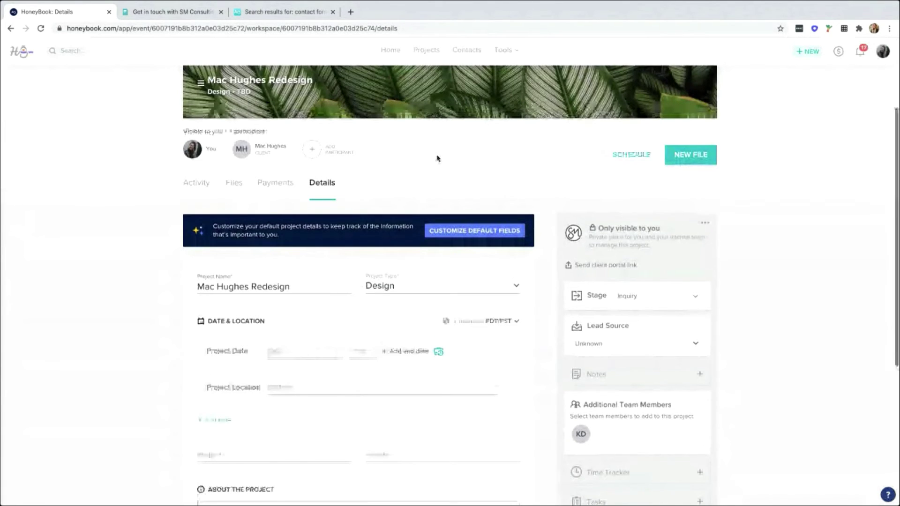
scroll(437, 158, up, 2)
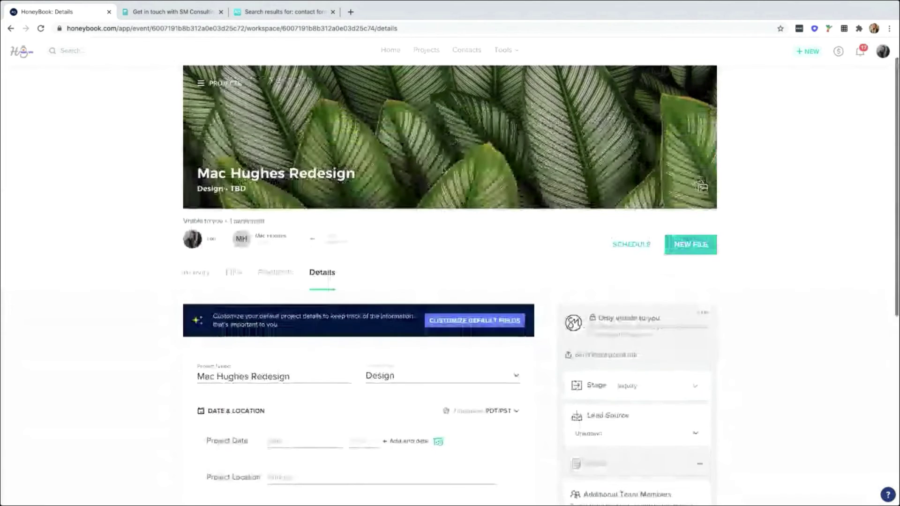
scroll(443, 170, down, 1)
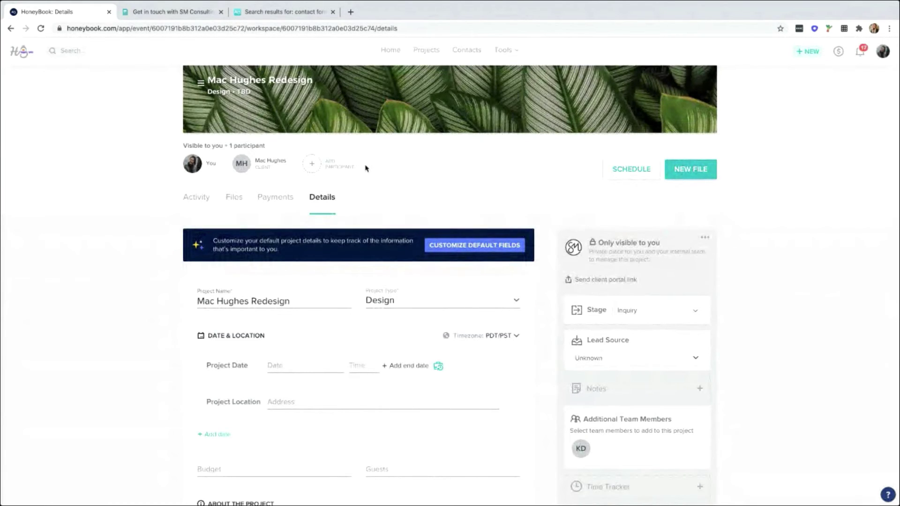
scroll(366, 169, up, 1)
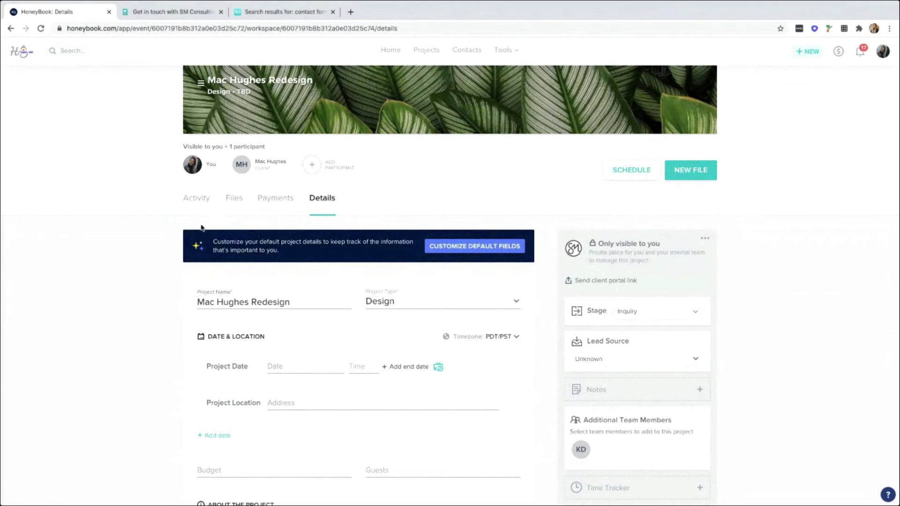
click(197, 201)
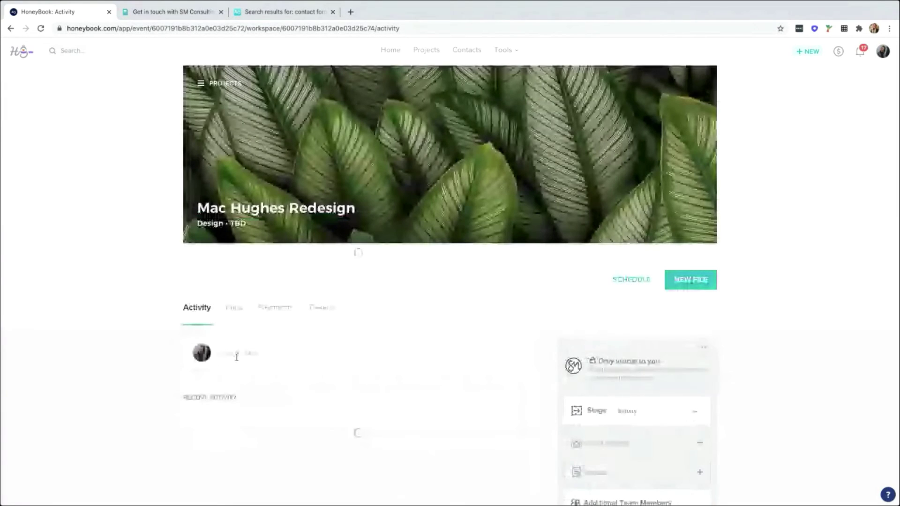
scroll(237, 357, down, 3)
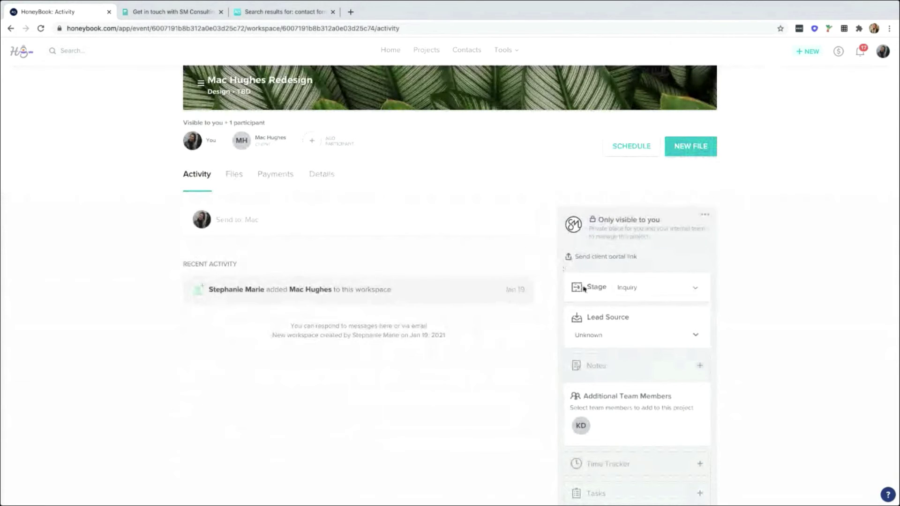
Change the project stage from Inquiry to Consult.
click(653, 292)
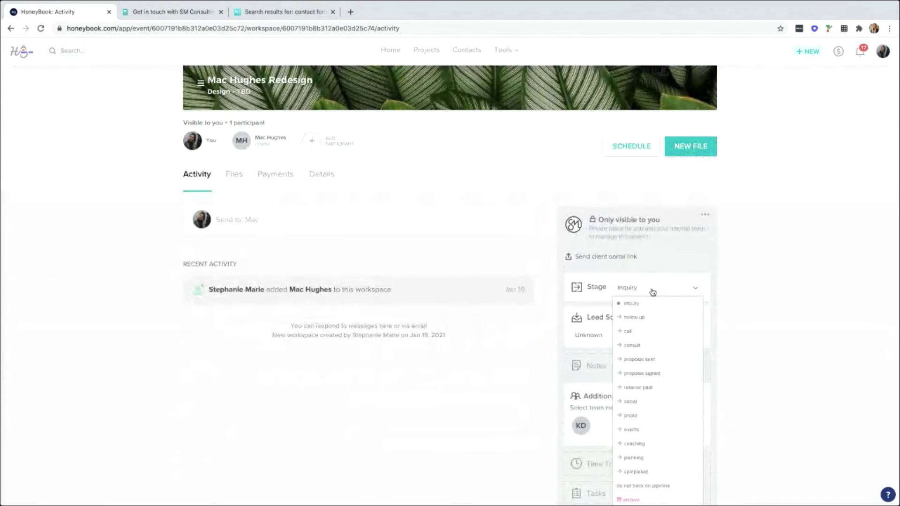
scroll(653, 293, down, 1)
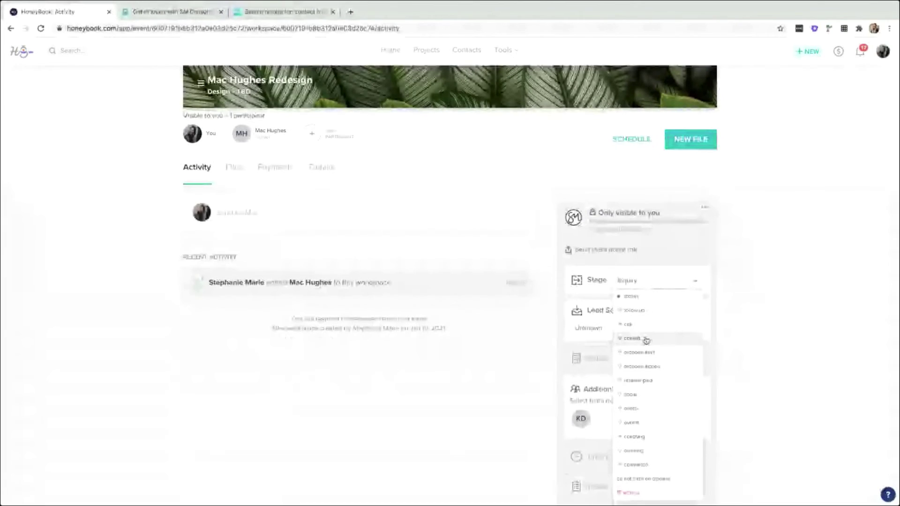
click(649, 338)
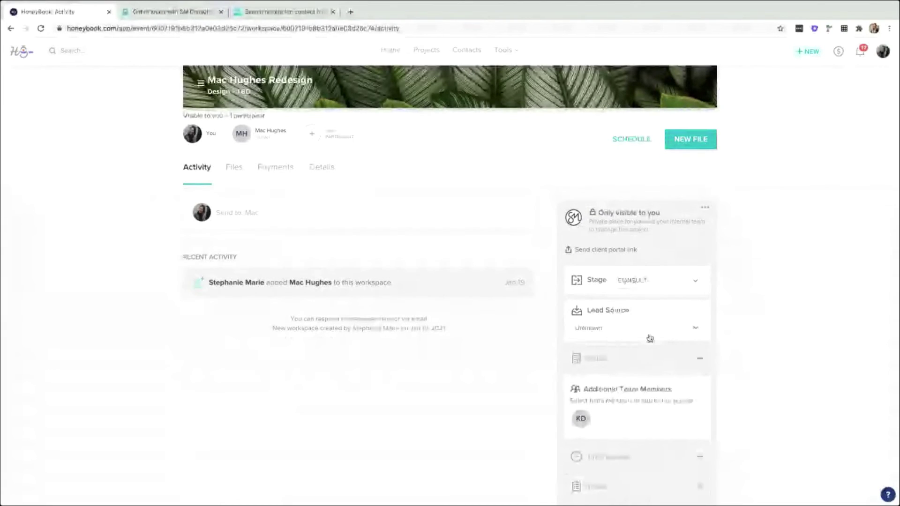
Return to the Details tab and scroll down to the About the Project and Notes sections.
click(324, 169)
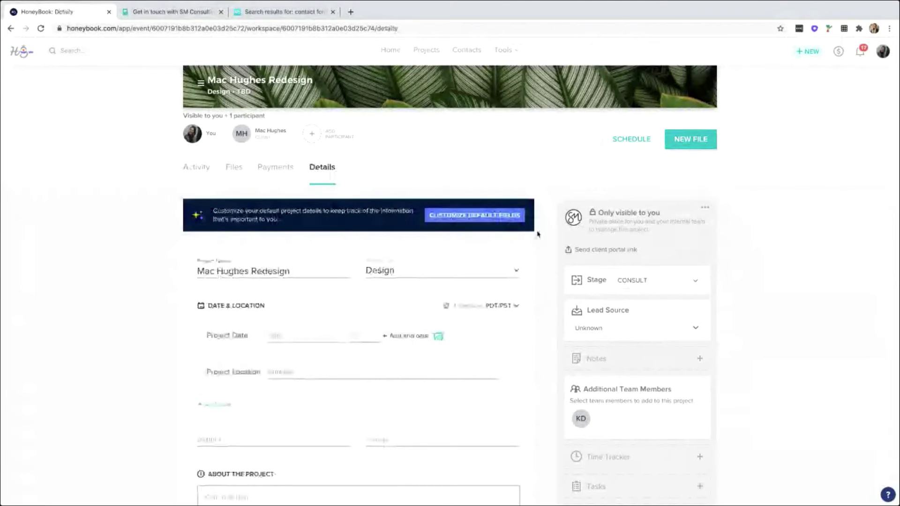
scroll(544, 235, down, 2)
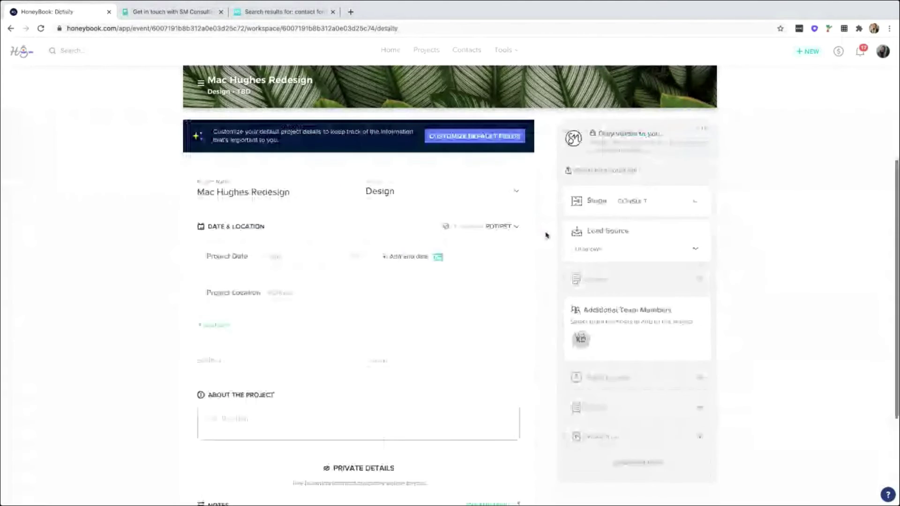
scroll(546, 235, down, 1)
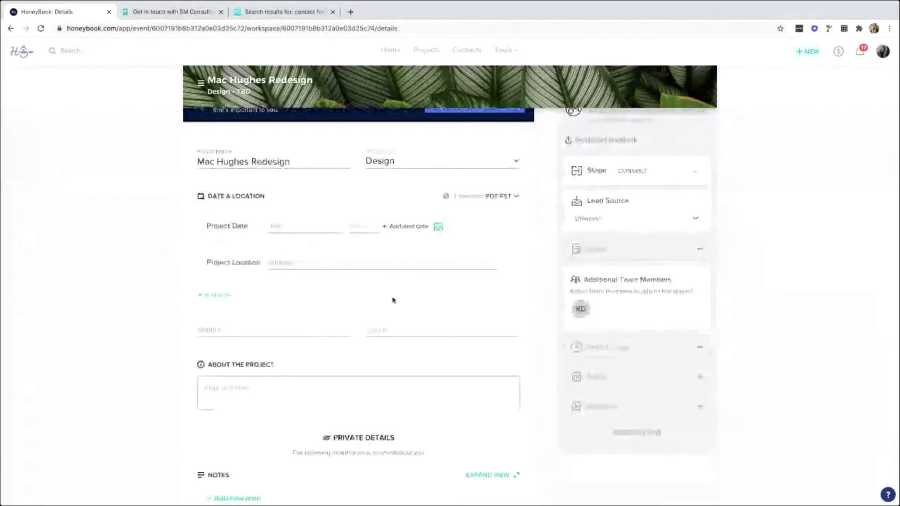
scroll(429, 231, up, 1)
scroll(429, 231, up, 2)
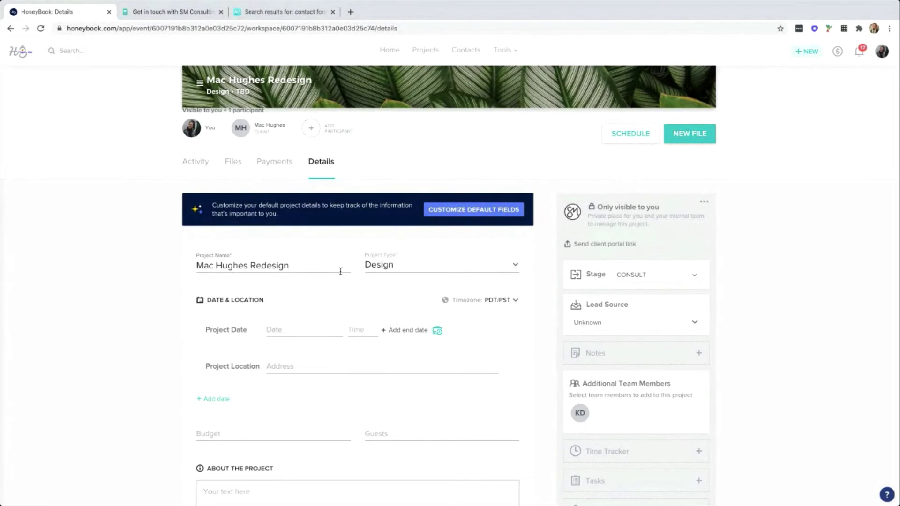
scroll(344, 255, up, 1)
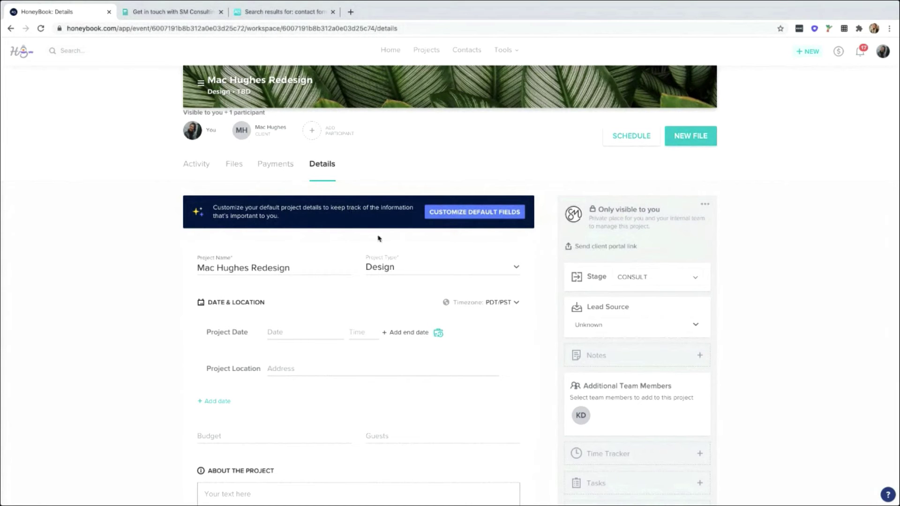
scroll(380, 236, down, 1)
scroll(380, 235, down, 2)
scroll(381, 234, down, 2)
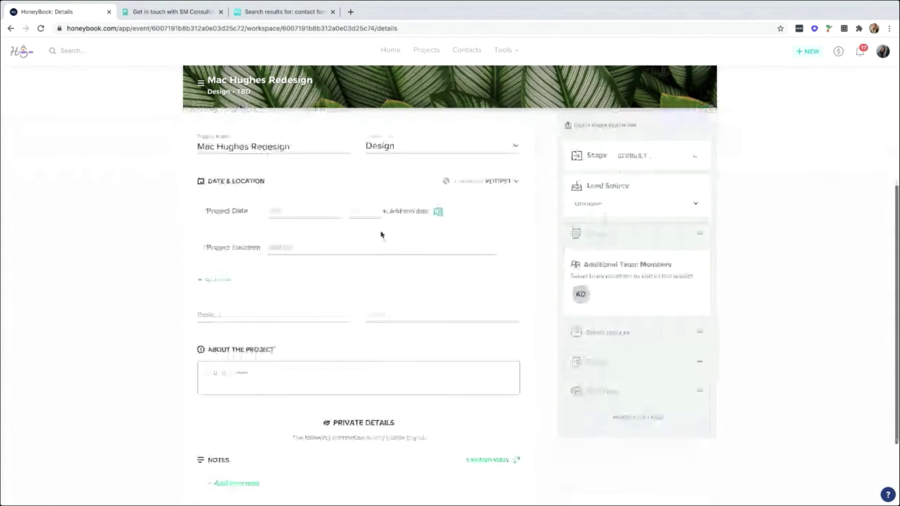
scroll(380, 234, down, 2)
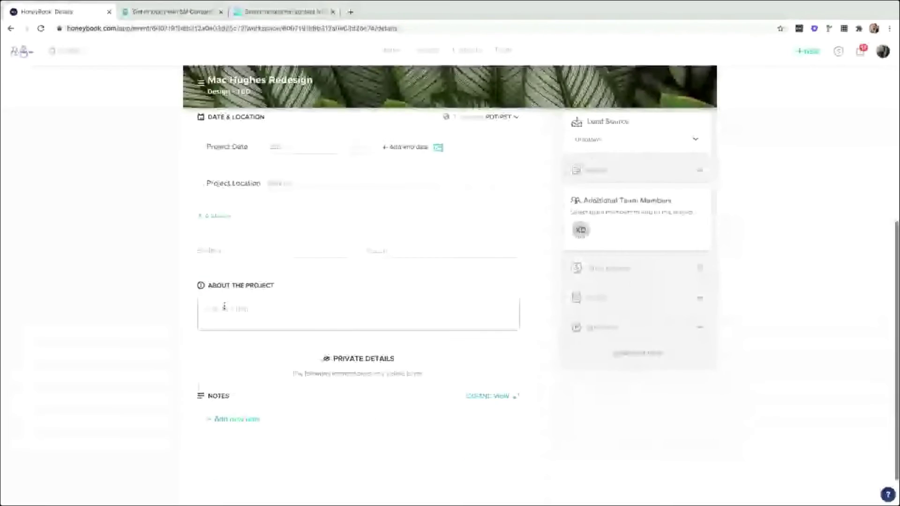
Write the lines 'photographer -' and 'venue -' in the About the Project box.
click(232, 309)
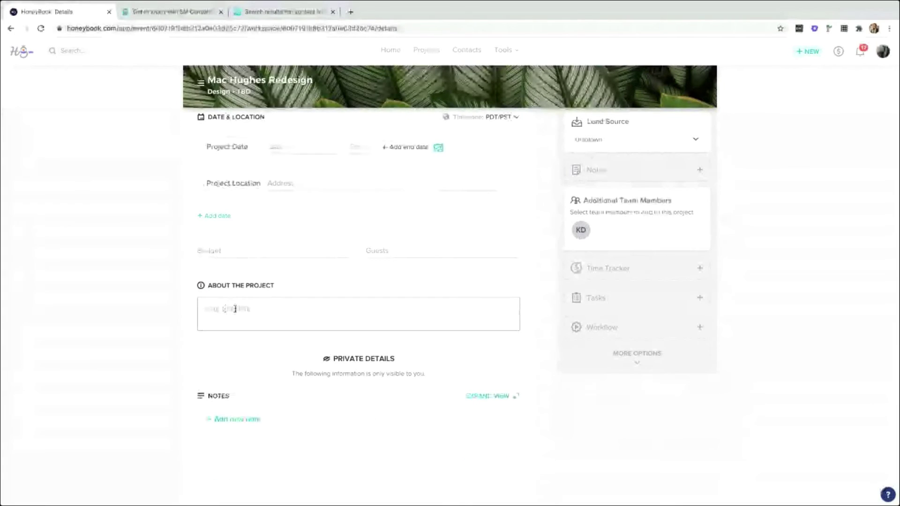
text(photograph)
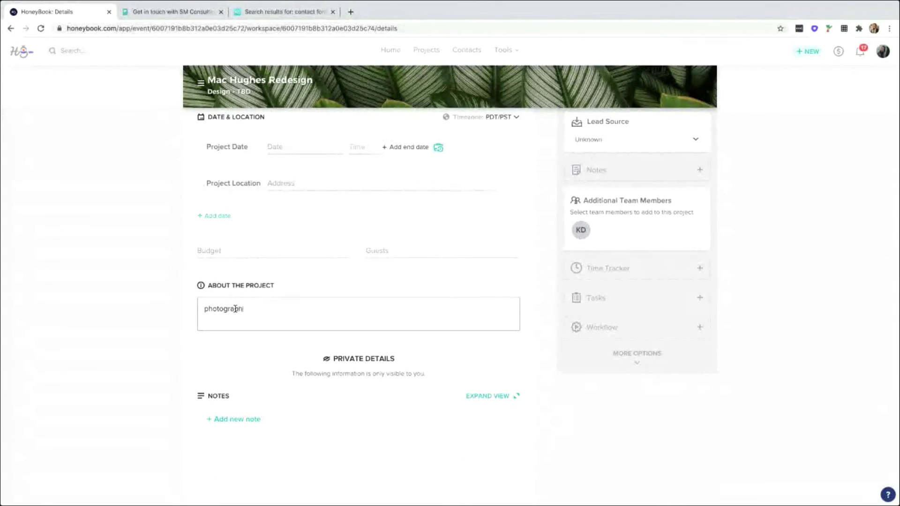
text(er -)
key(Return)
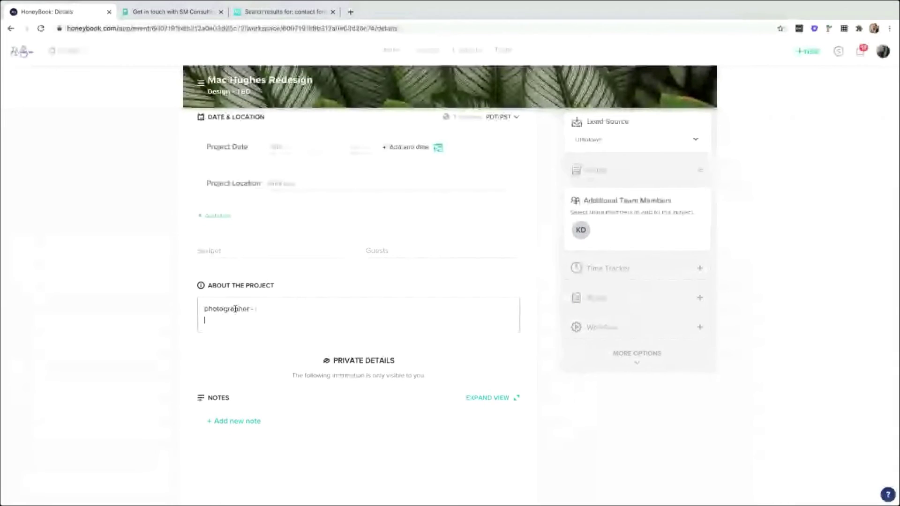
text(venue -)
key(Return)
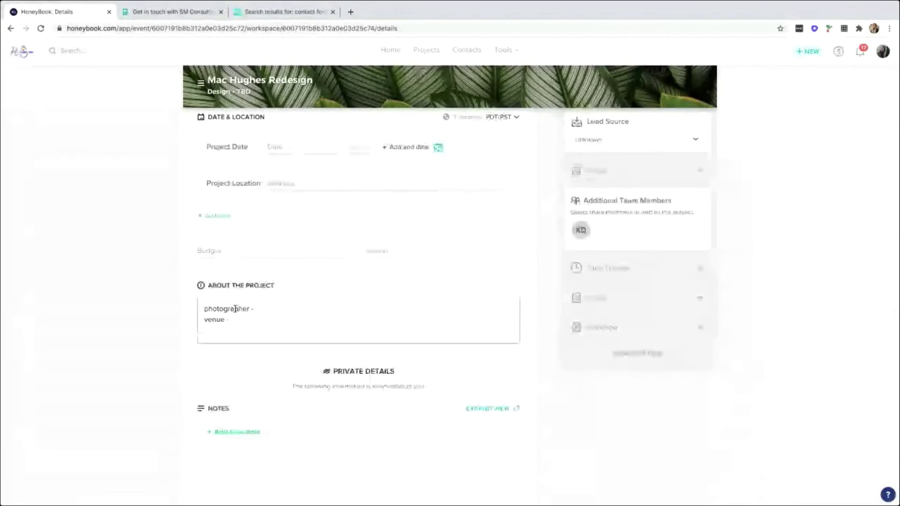
Add an empty note dated JAN 19, then scroll back to the top of the details.
scroll(242, 305, down, 1)
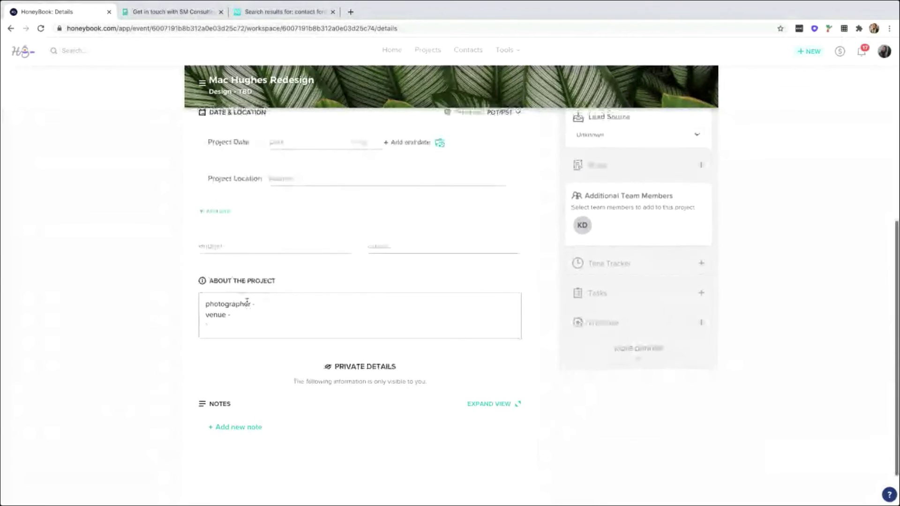
scroll(241, 305, down, 1)
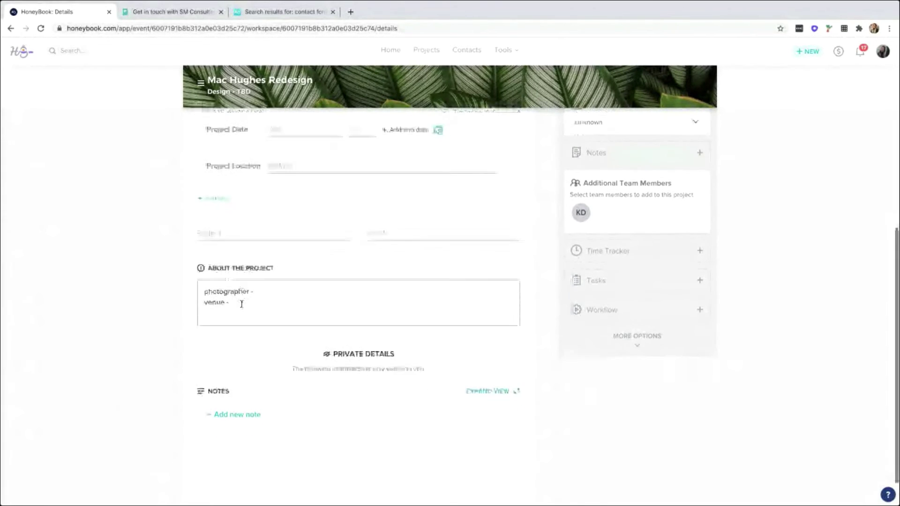
drag(333, 314, 395, 315)
click(239, 391)
click(232, 375)
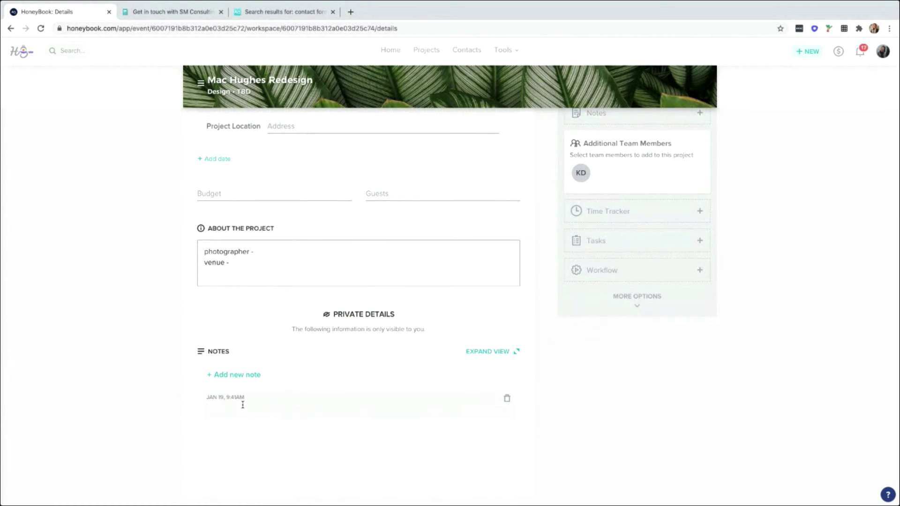
click(263, 252)
scroll(389, 390, up, 1)
scroll(388, 391, up, 2)
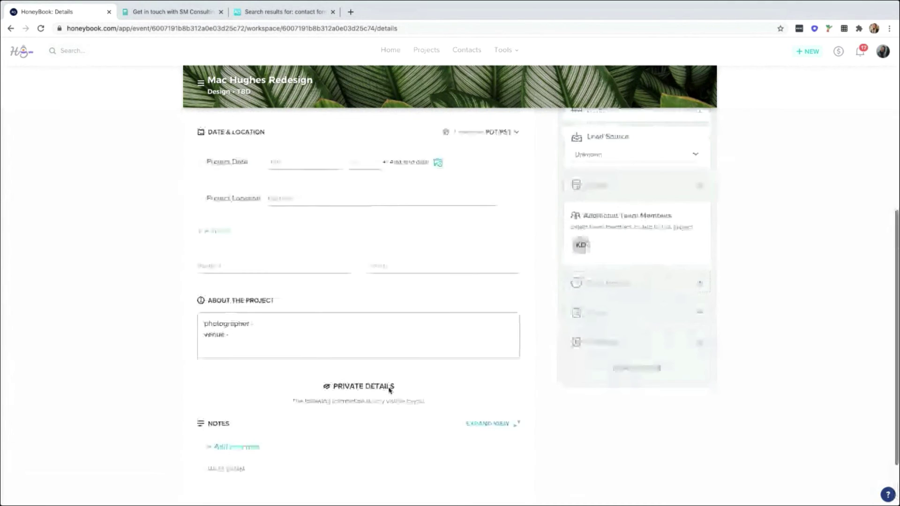
scroll(389, 390, up, 1)
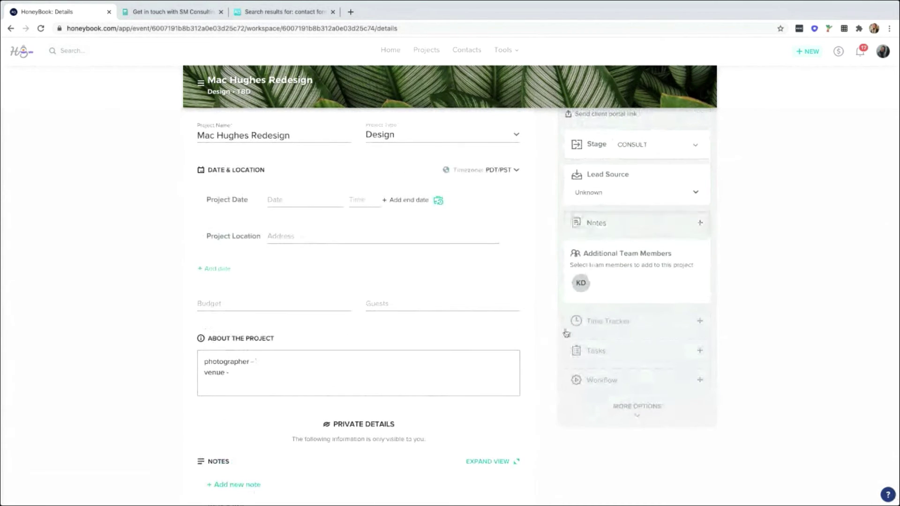
scroll(611, 242, up, 1)
scroll(612, 242, up, 3)
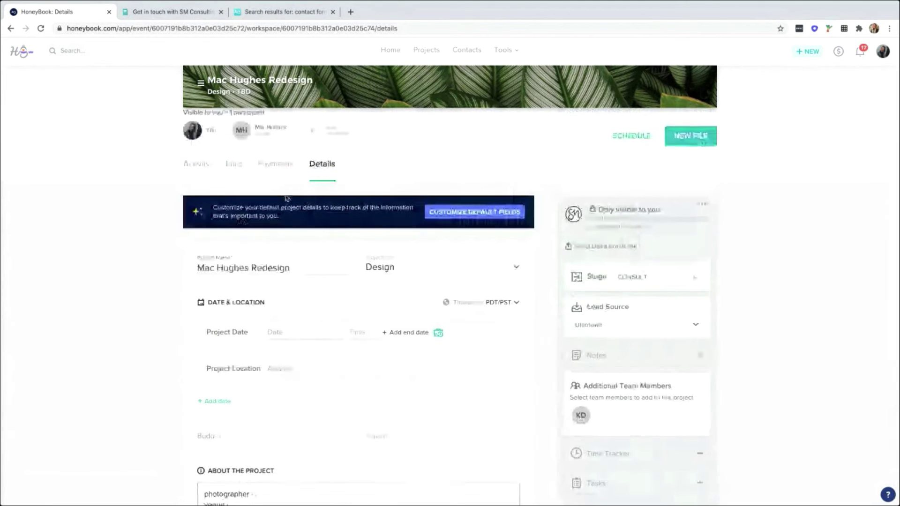
Switch between Activity and Details, ending on the Activity feed showing the client addition and workspace creation.
click(204, 165)
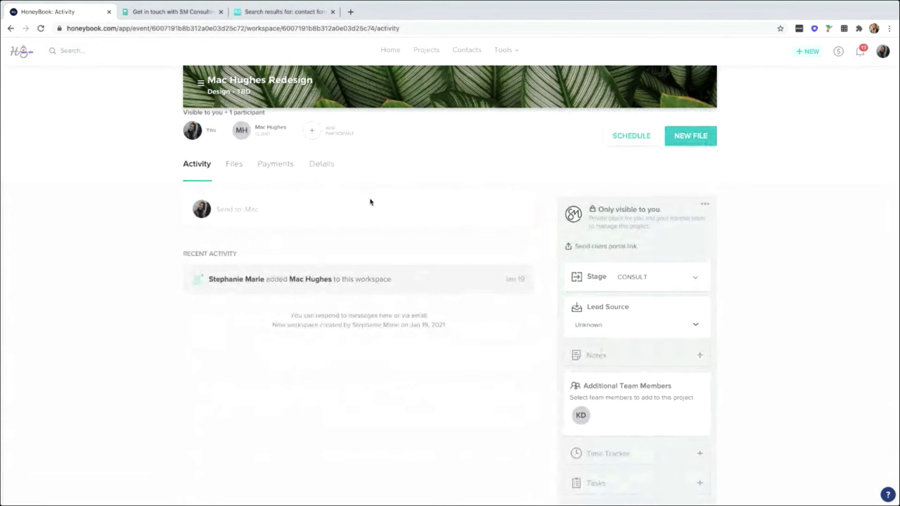
click(322, 165)
scroll(450, 316, down, 5)
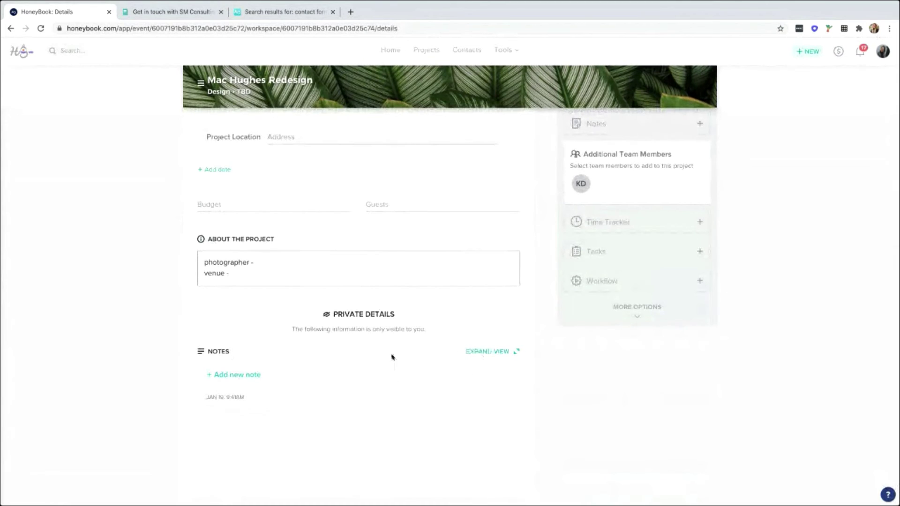
scroll(400, 365, up, 1)
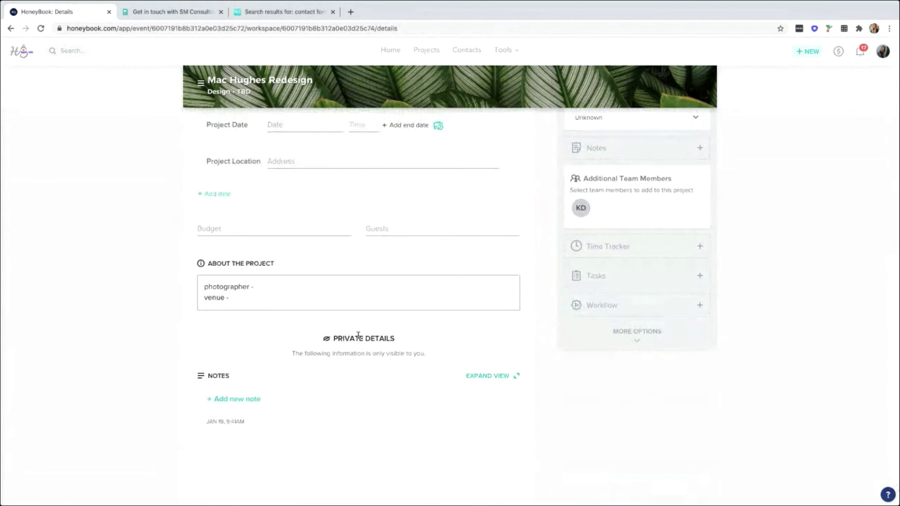
scroll(358, 336, up, 10)
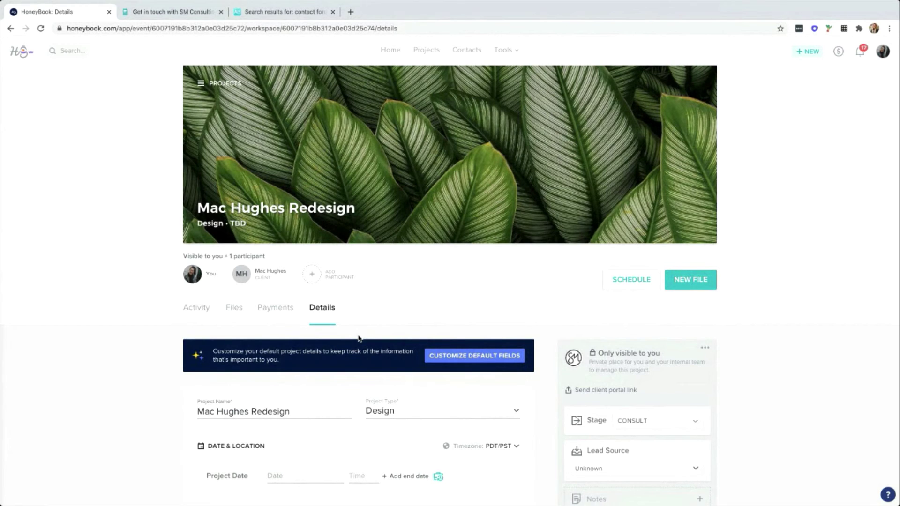
scroll(709, 309, down, 2)
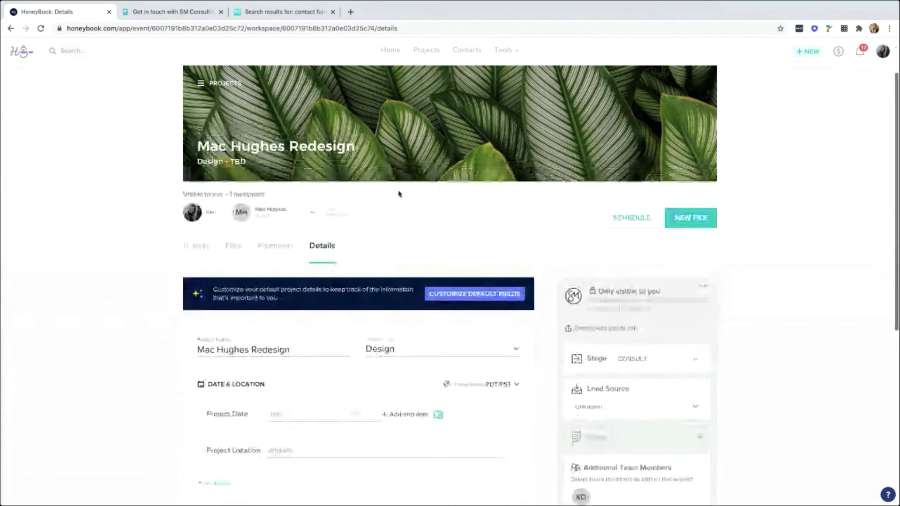
scroll(398, 194, down, 1)
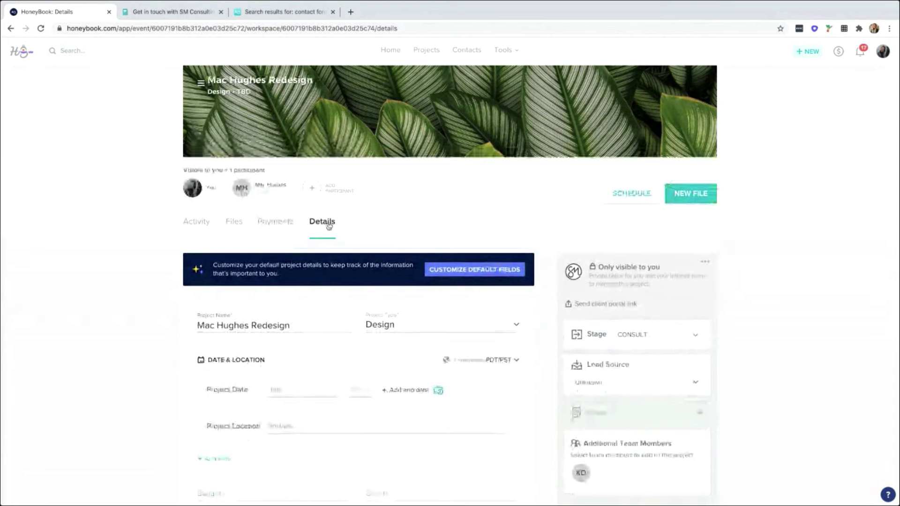
click(194, 223)
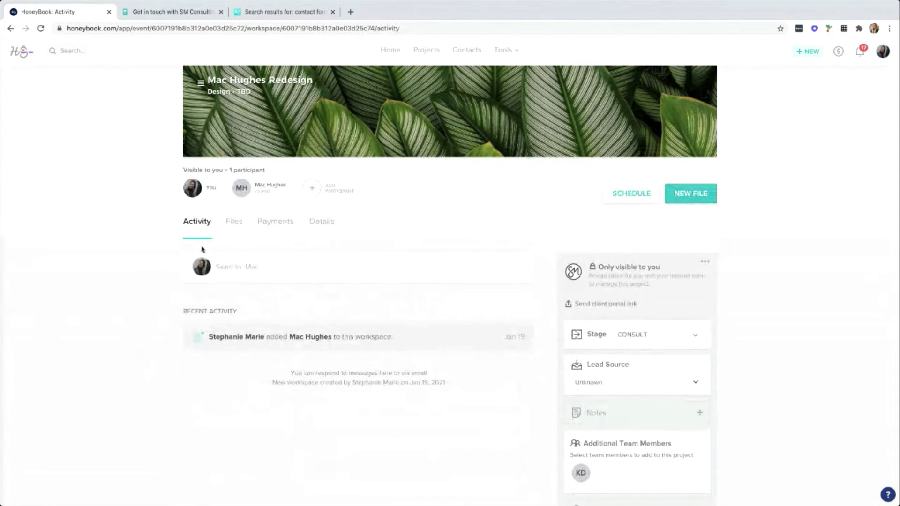
Expand the 'Send to: Mac' email composer in the Activity feed.
click(220, 266)
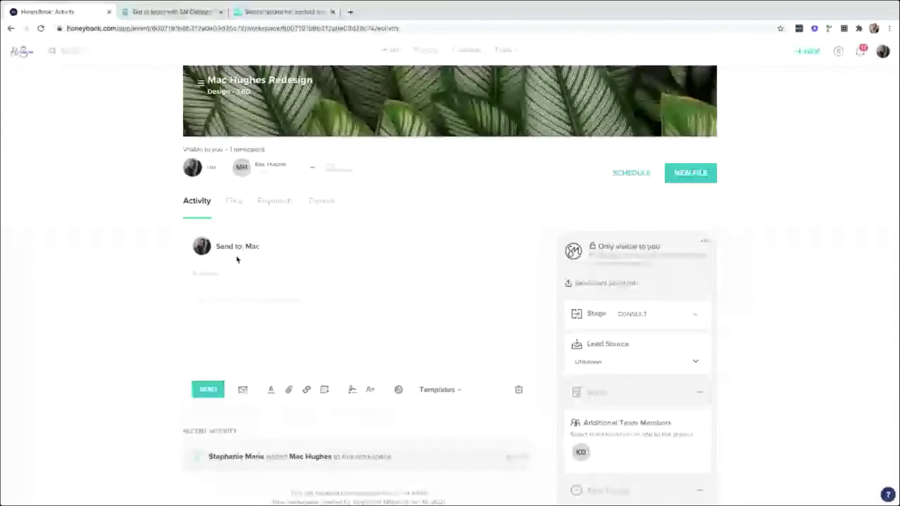
scroll(301, 272, up, 1)
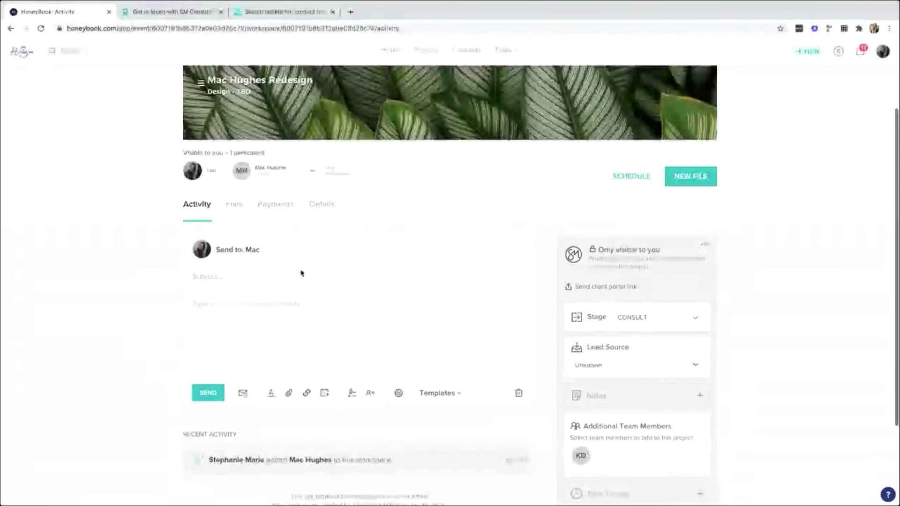
scroll(477, 340, down, 1)
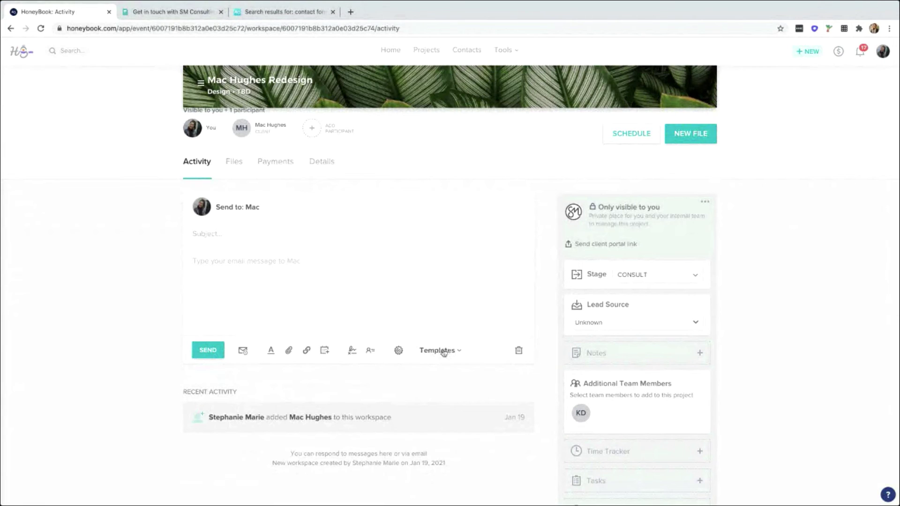
Fill the email to Mac from the Revisions - Round One template.
click(446, 352)
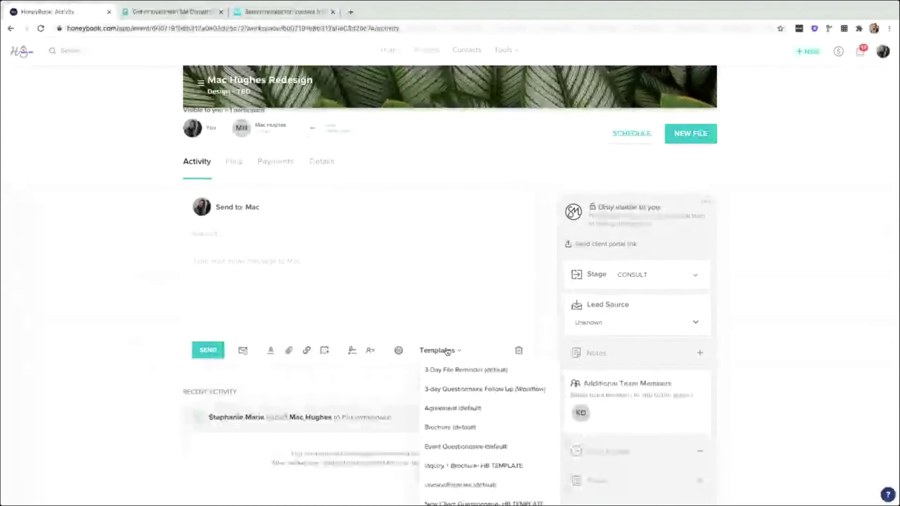
scroll(448, 352, down, 1)
scroll(448, 352, down, 3)
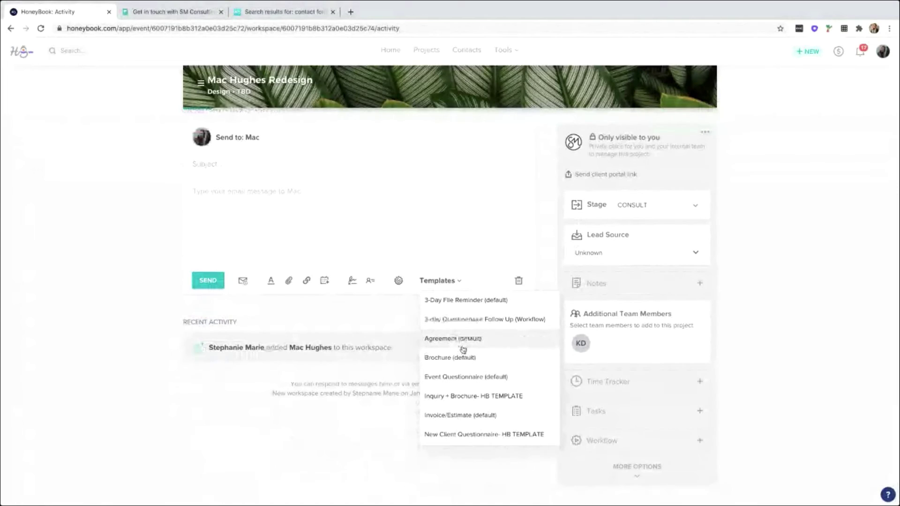
scroll(462, 349, down, 3)
scroll(463, 349, down, 3)
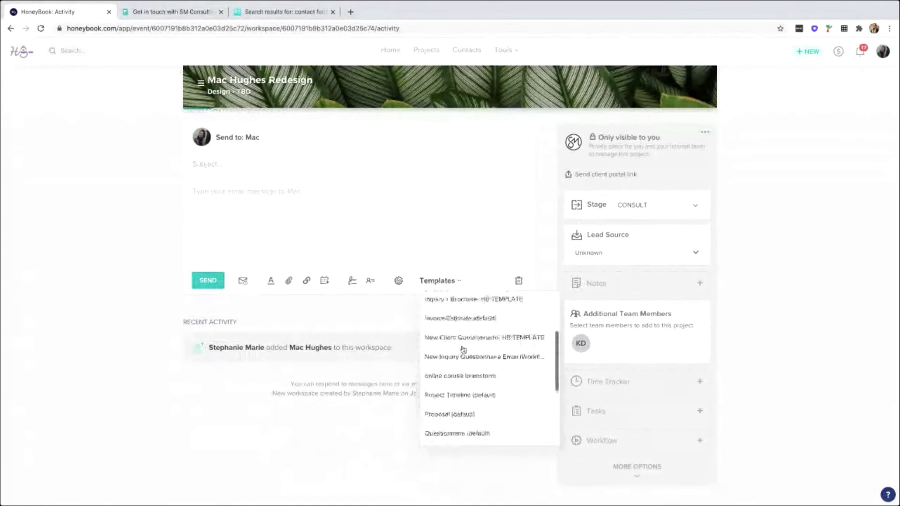
scroll(462, 349, down, 3)
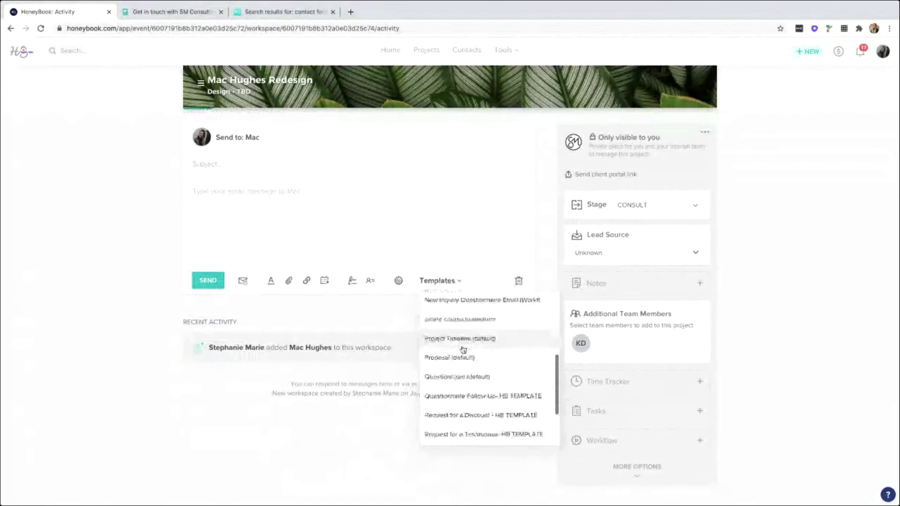
click(471, 400)
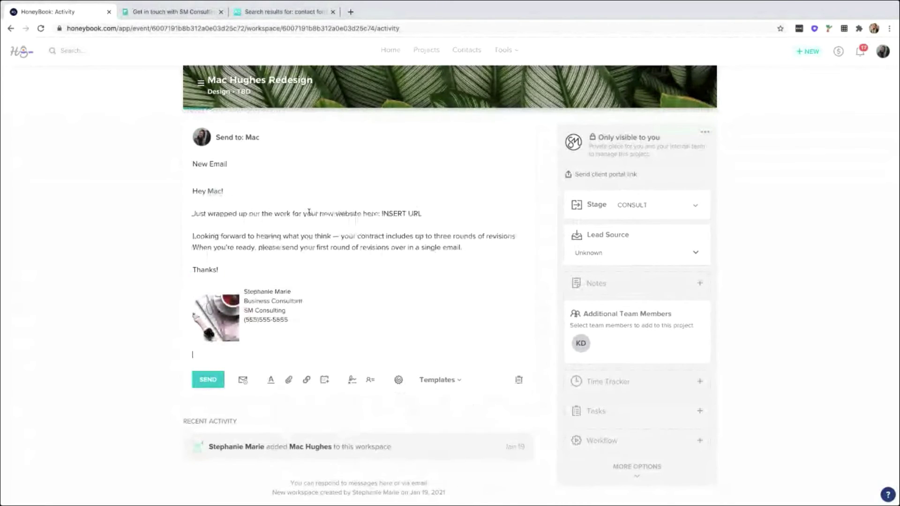
Replace the finished-website line with 'personal touch! answering!' and send the email.
drag(381, 213, 422, 214)
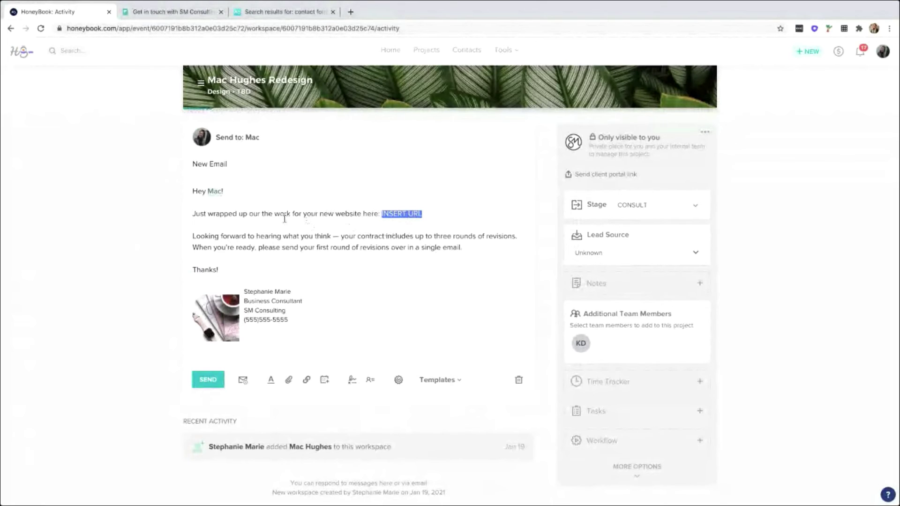
scroll(300, 235, up, 3)
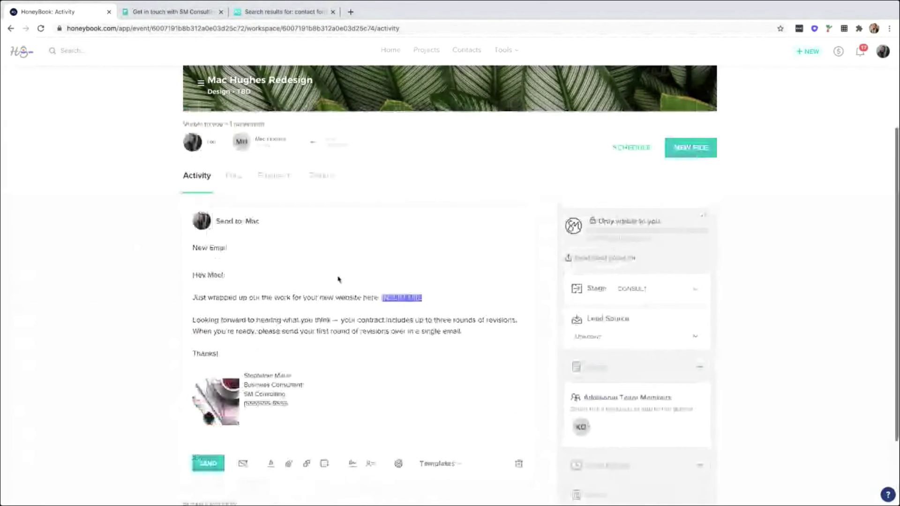
drag(436, 297, 175, 300)
text(pei)
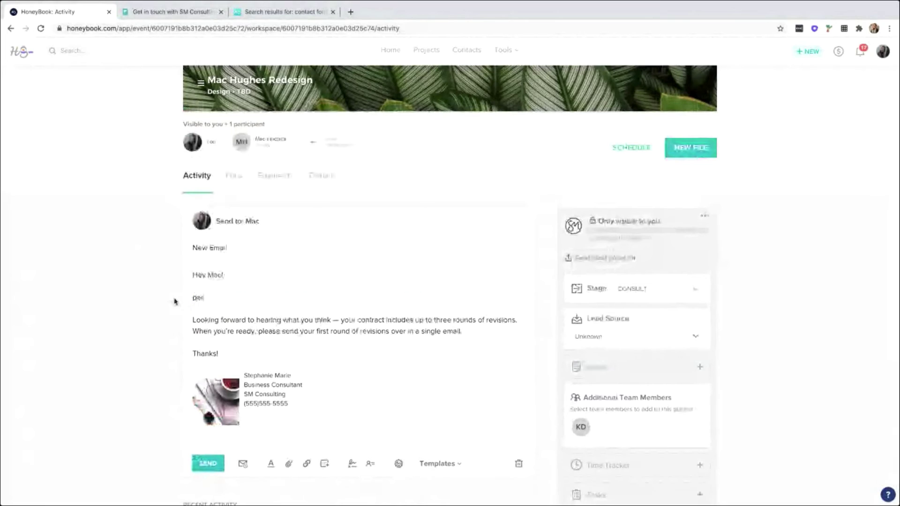
text(sonal touch)
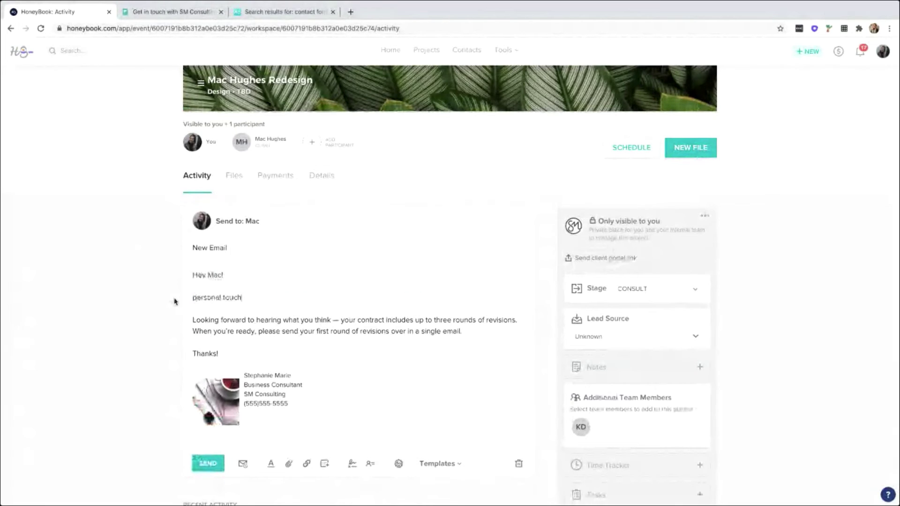
text(!)
text( gnas)
text(wering)
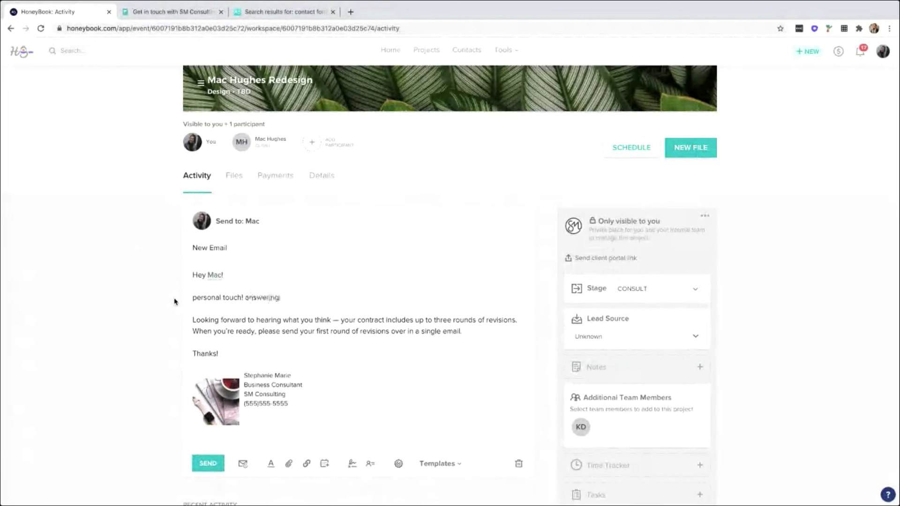
text(!)
key(Return)
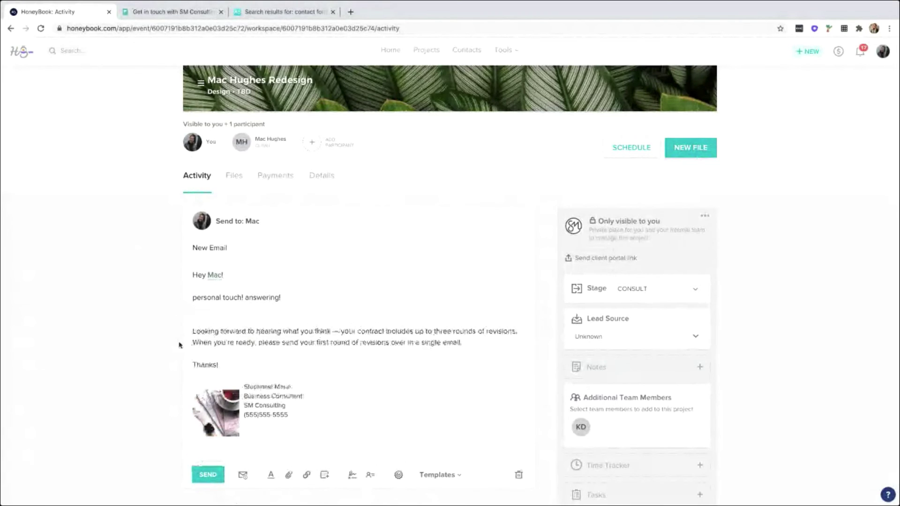
drag(224, 365, 191, 248)
key(BackSpace)
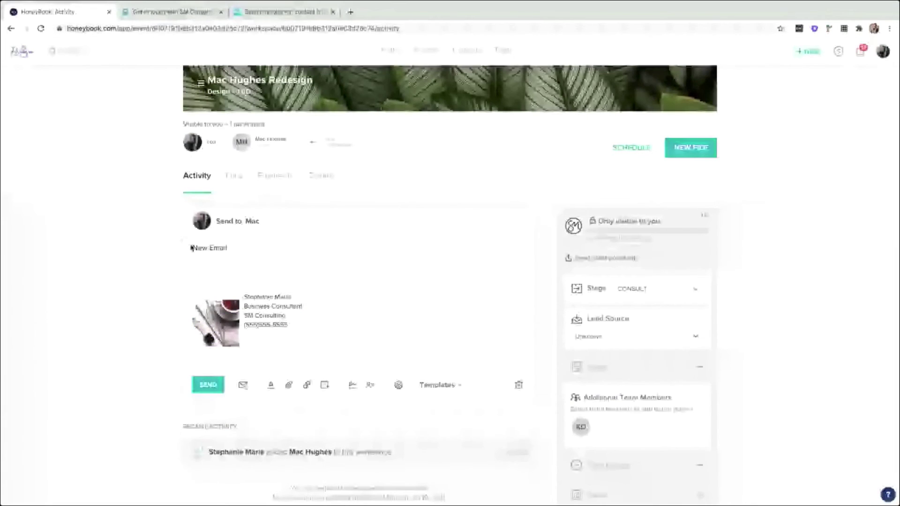
key(ctrl+z)
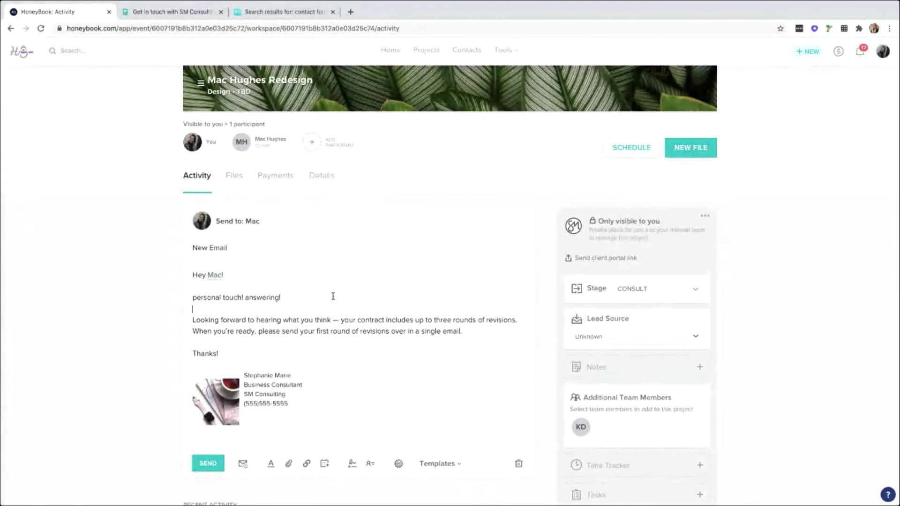
scroll(361, 295, down, 1)
click(208, 407)
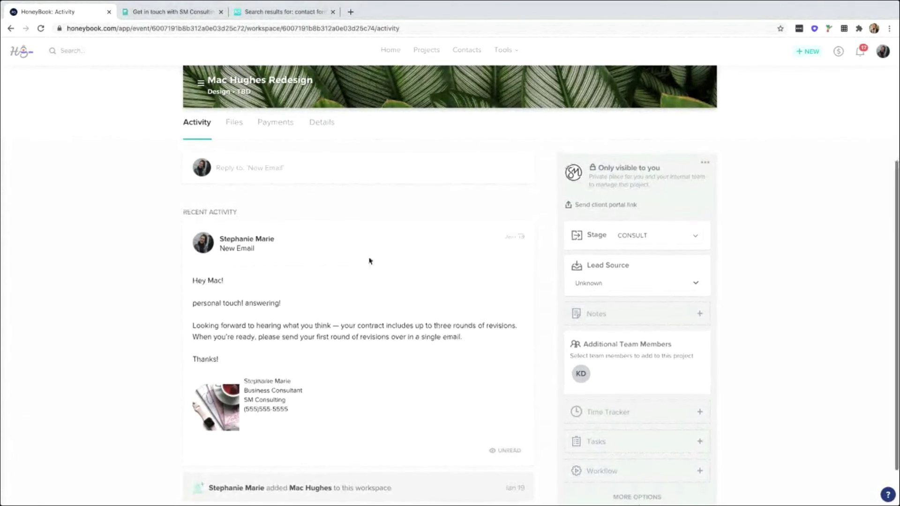
Scroll the project activity feed to confirm the sent email to Mac.
scroll(328, 255, up, 1)
scroll(282, 247, up, 3)
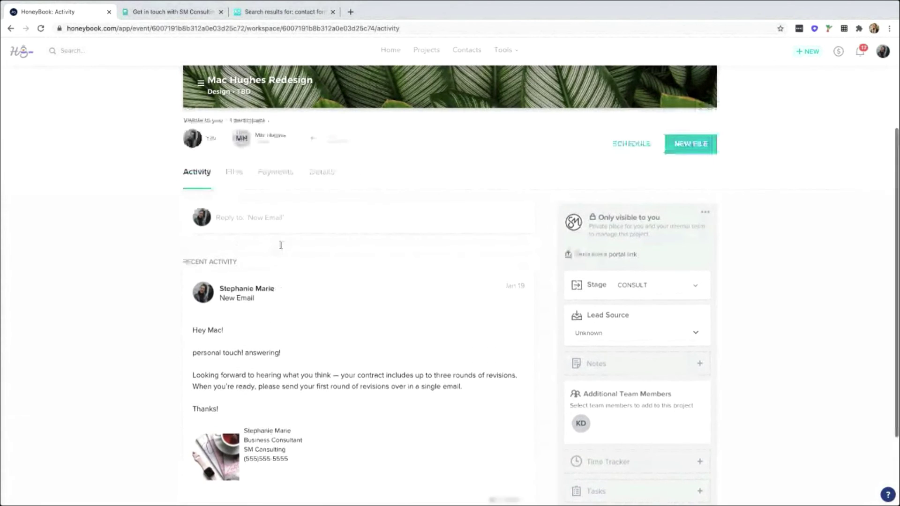
scroll(318, 229, up, 1)
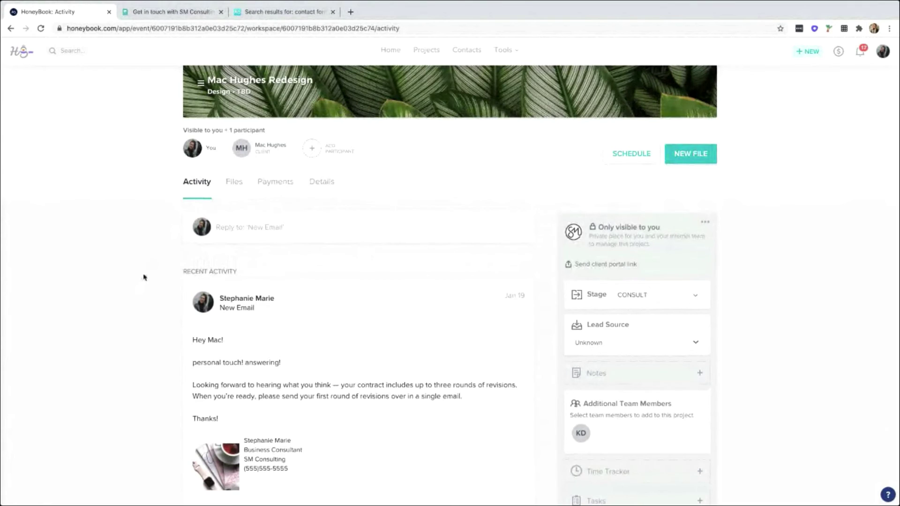
scroll(145, 276, down, 3)
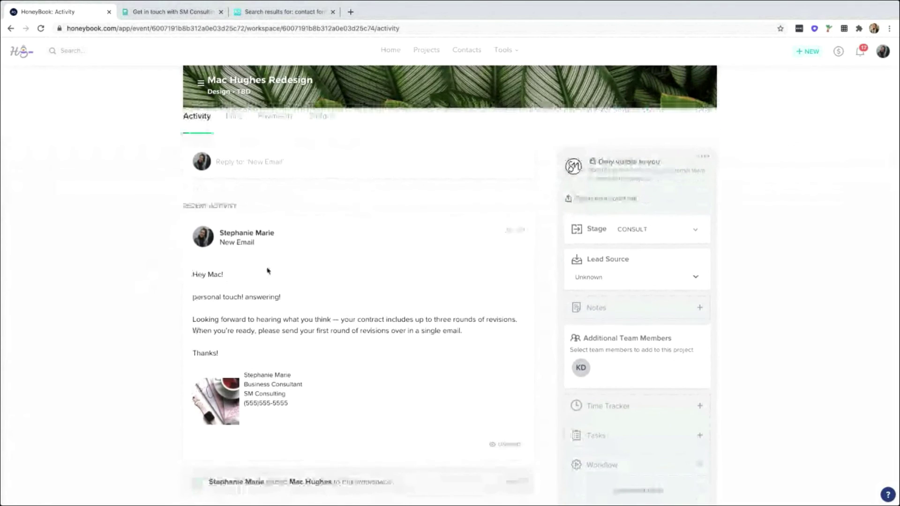
scroll(268, 268, up, 3)
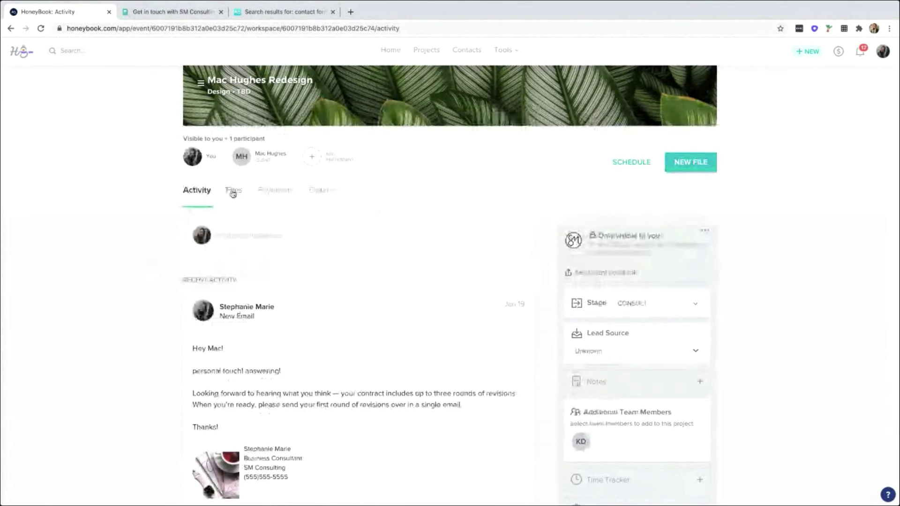
click(232, 193)
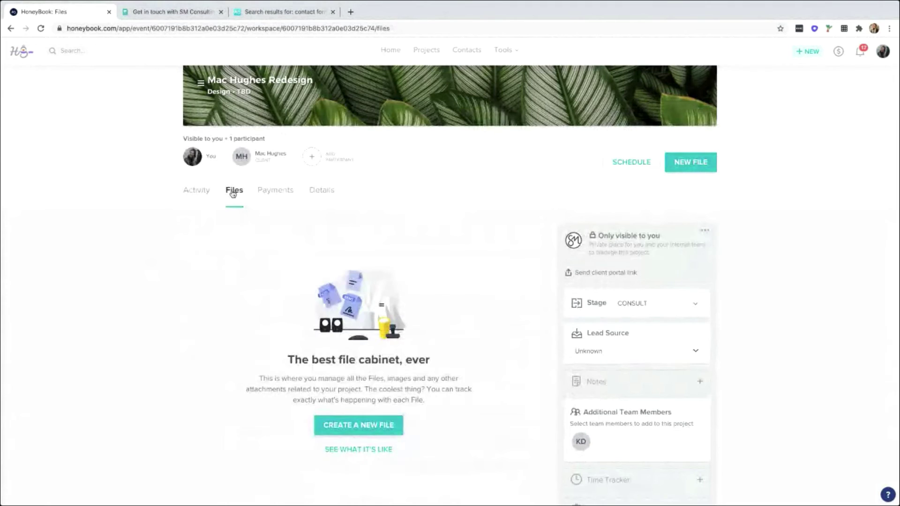
click(202, 192)
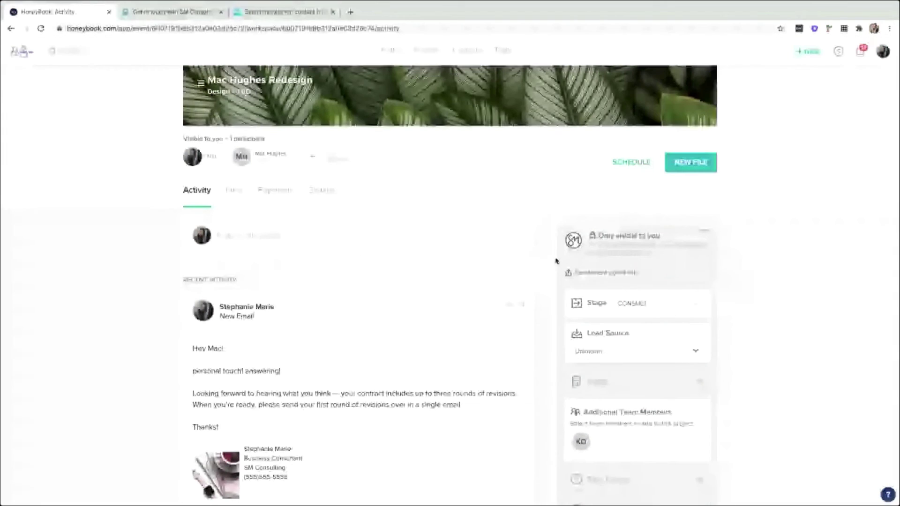
scroll(527, 230, down, 1)
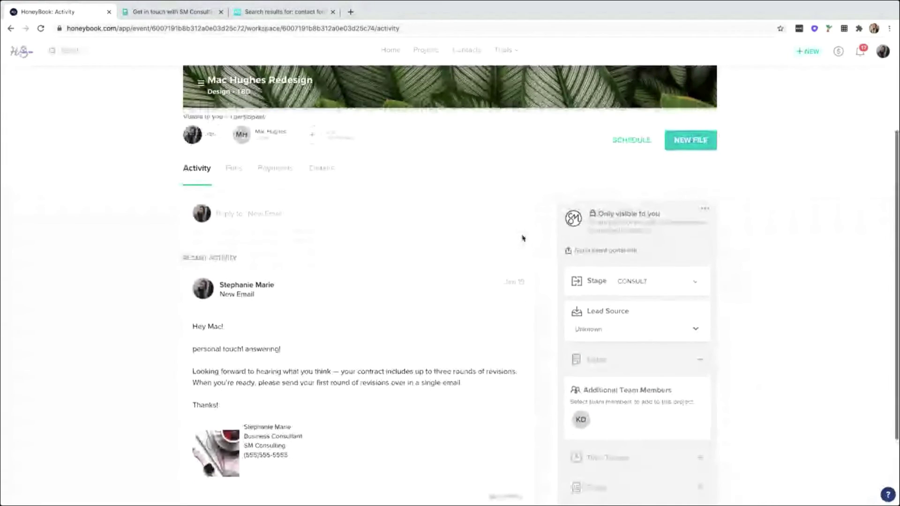
scroll(524, 238, down, 1)
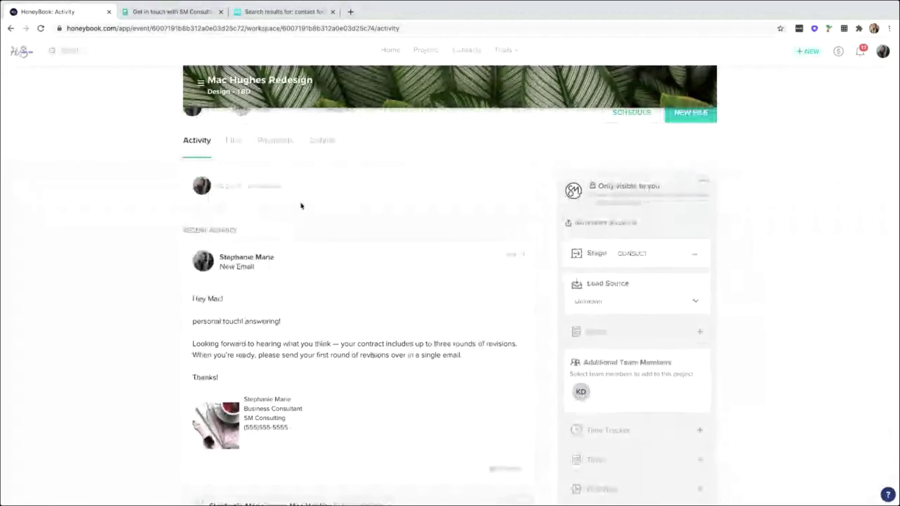
scroll(302, 205, down, 2)
scroll(716, 208, up, 5)
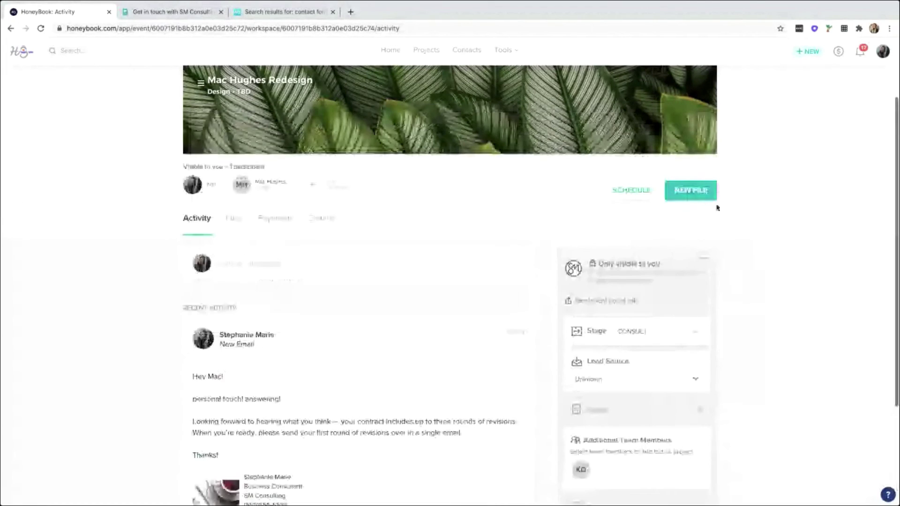
Show the NEW FILE types: proposal, invoice, contract, brochure, questionnaire and timeline.
click(691, 190)
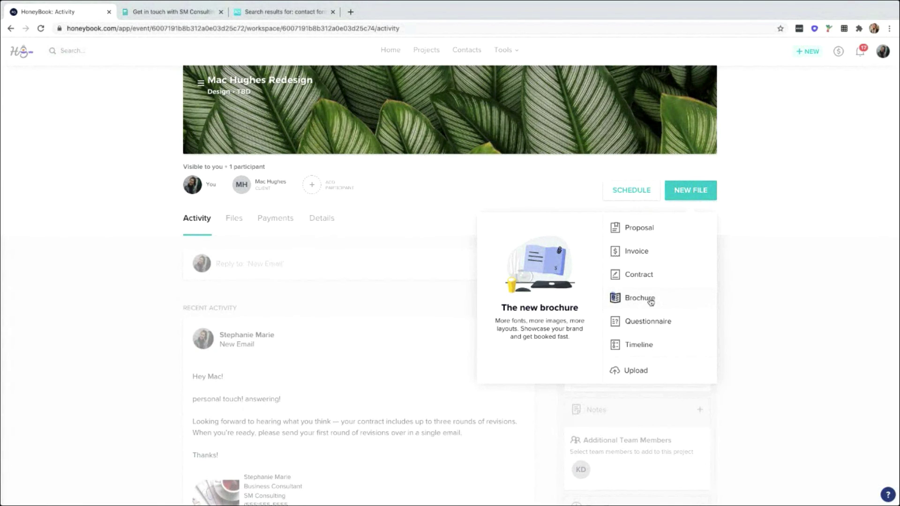
mouse_move(506, 51)
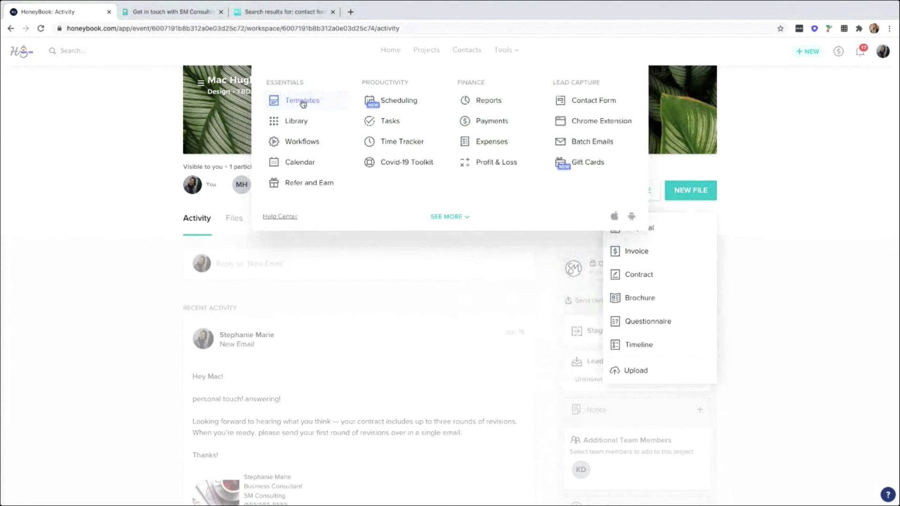
Open the Brandmerry Welcome Guide template from the brochure templates.
click(302, 103)
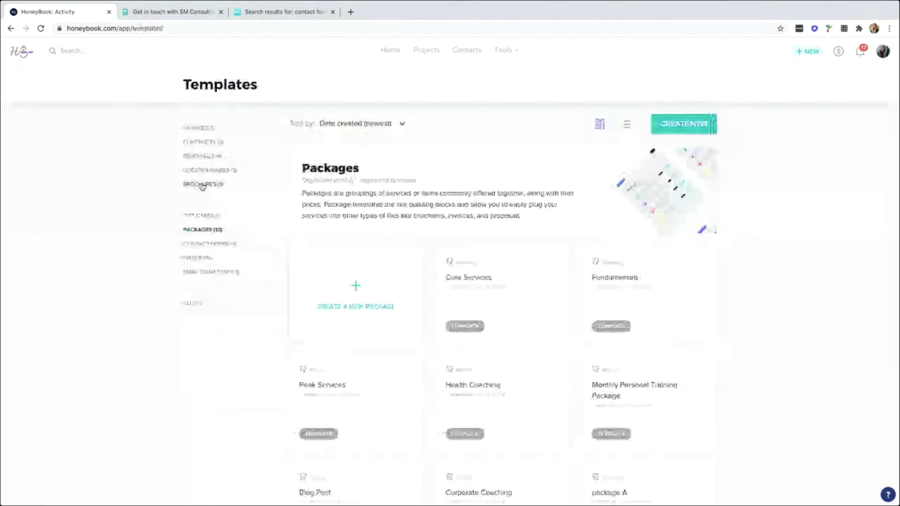
click(202, 186)
scroll(557, 236, down, 2)
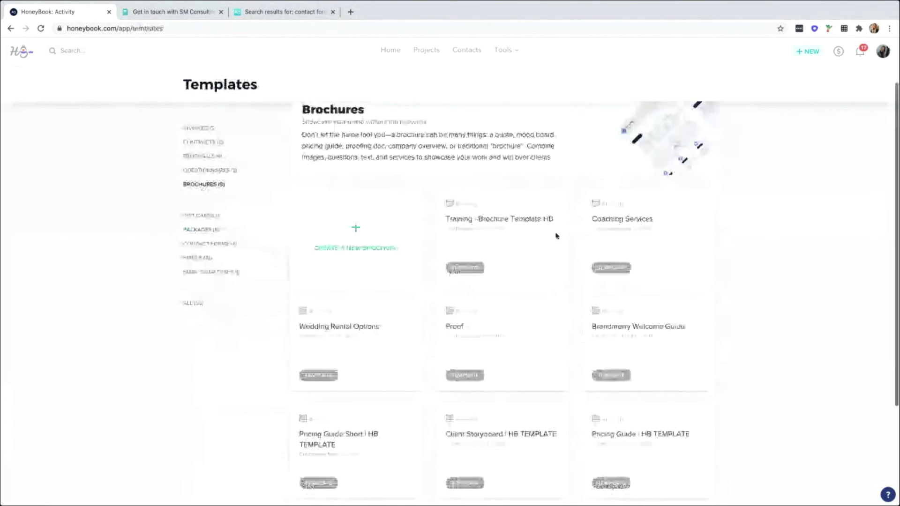
scroll(652, 328, down, 1)
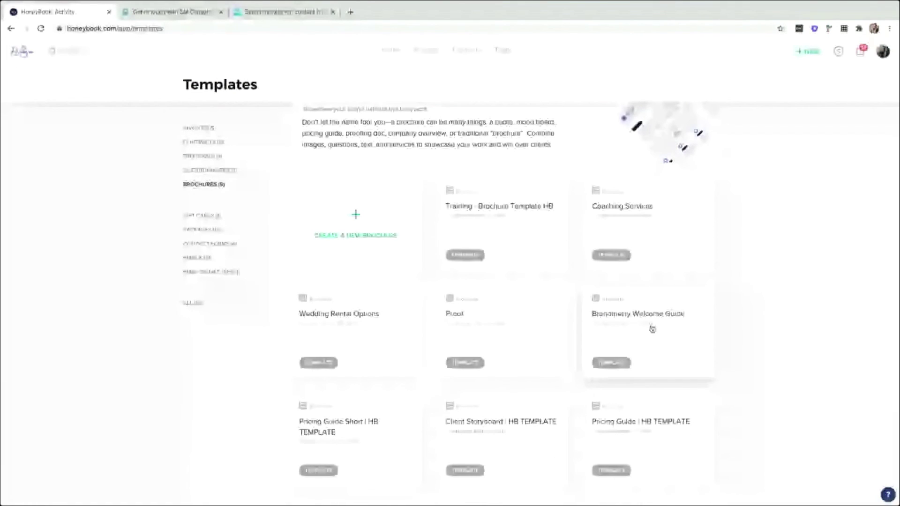
click(652, 329)
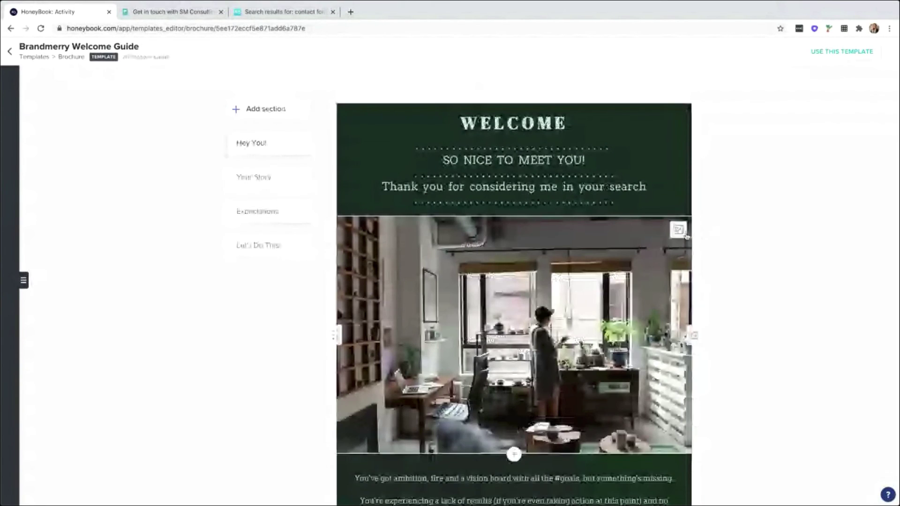
Scroll through the whole Brandmerry Welcome Guide, then return to Templates.
scroll(677, 234, down, 2)
scroll(669, 230, down, 2)
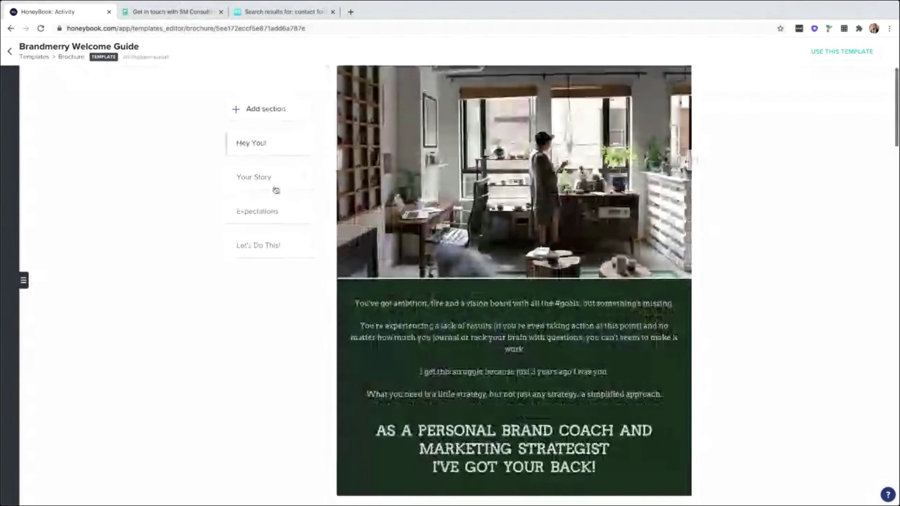
scroll(623, 257, down, 4)
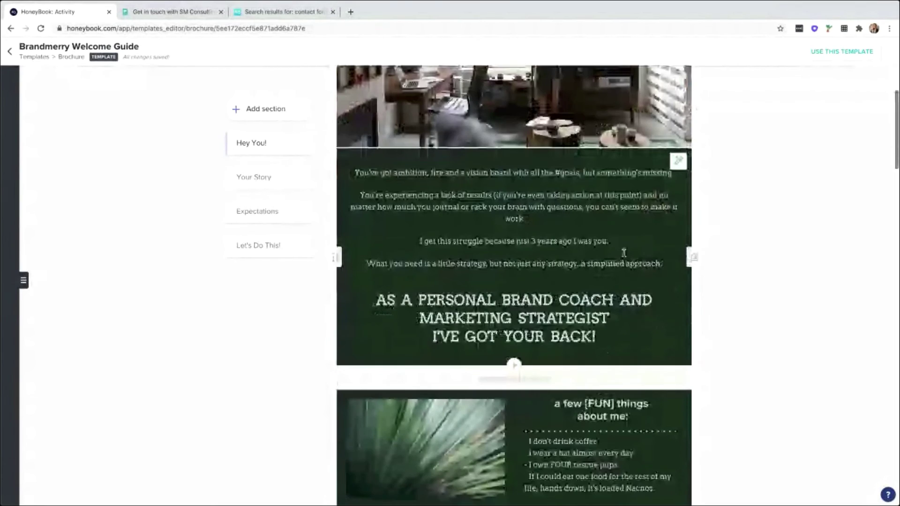
scroll(623, 253, down, 10)
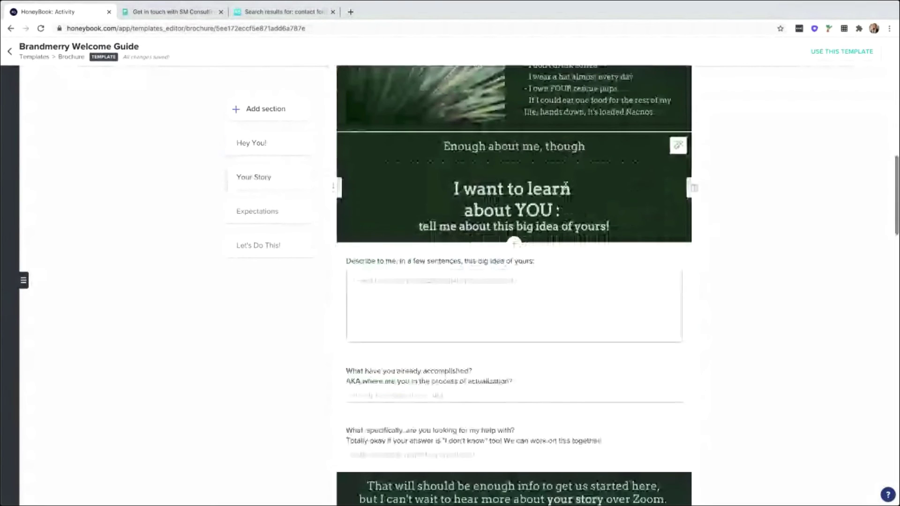
scroll(566, 185, down, 4)
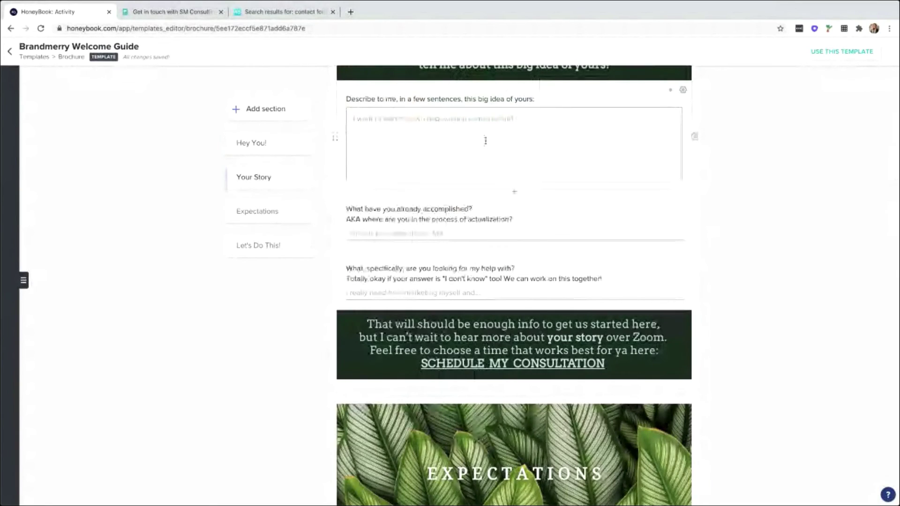
scroll(496, 145, down, 2)
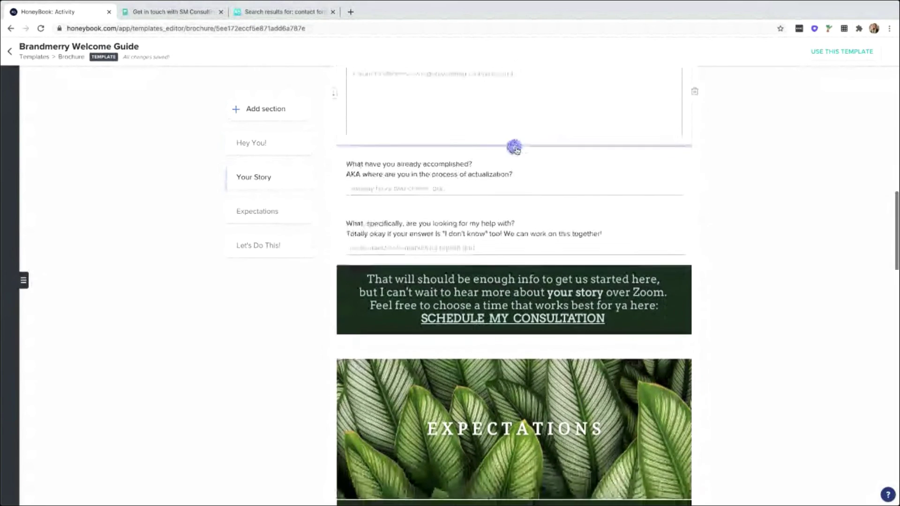
scroll(543, 198, down, 2)
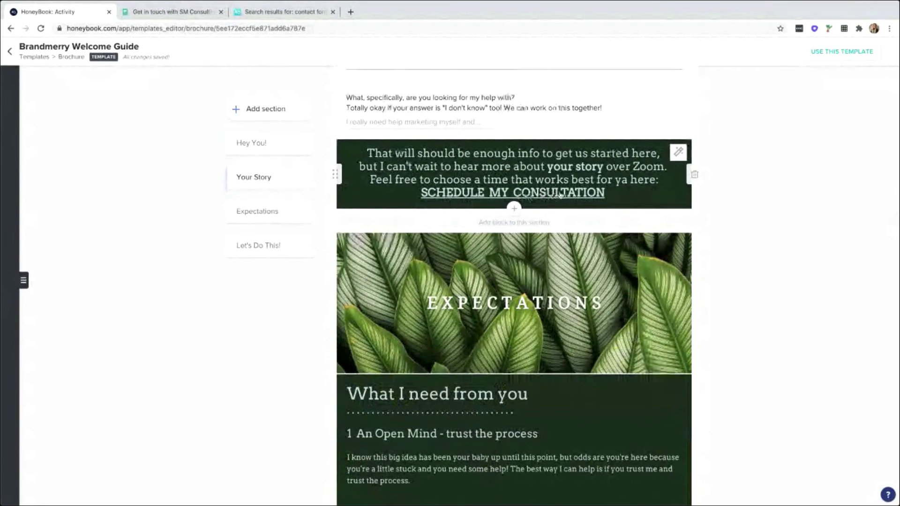
scroll(561, 195, down, 1)
scroll(561, 196, down, 2)
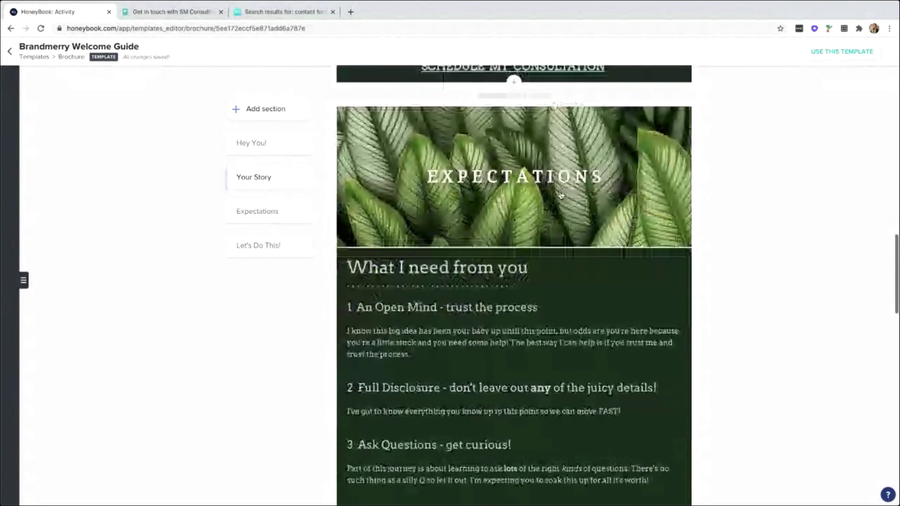
scroll(560, 195, down, 3)
scroll(579, 279, down, 14)
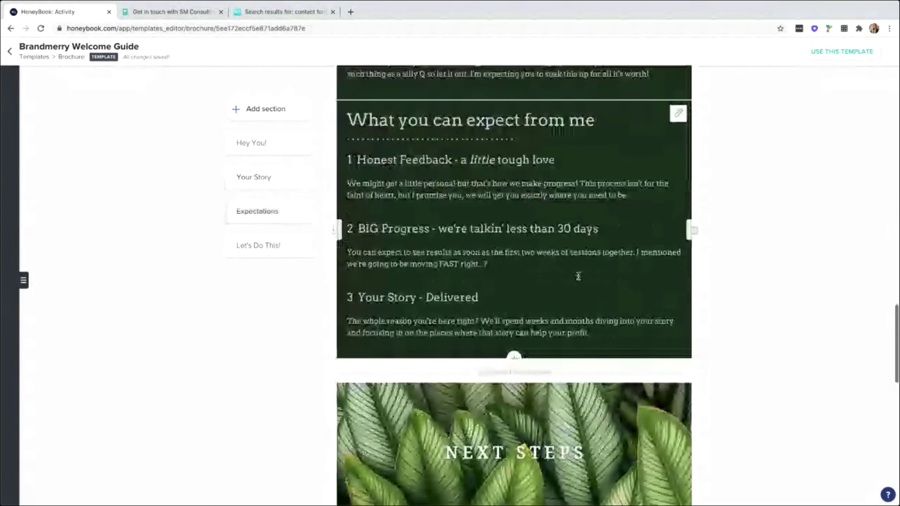
scroll(514, 380, down, 6)
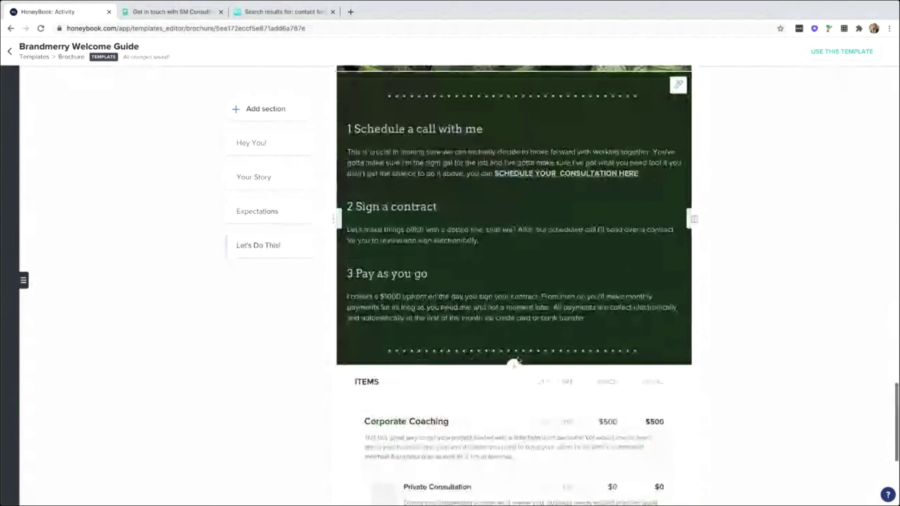
scroll(526, 403, down, 2)
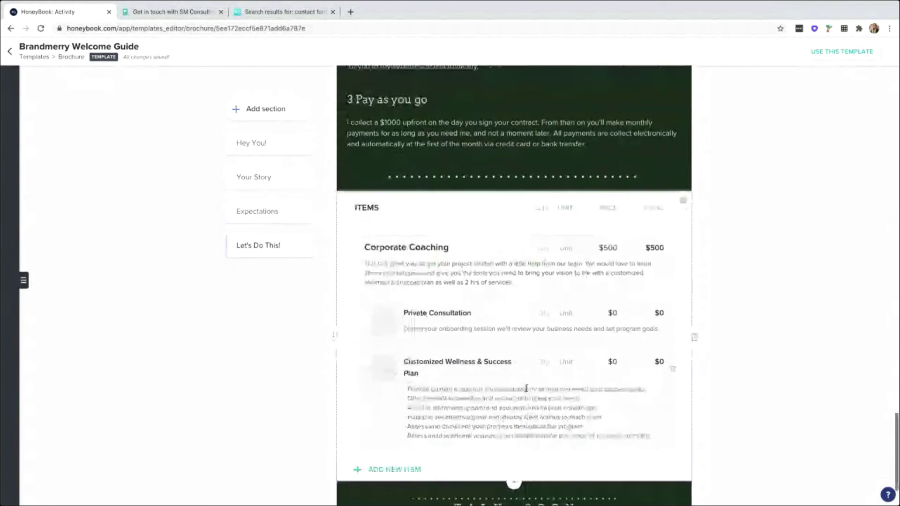
click(10, 51)
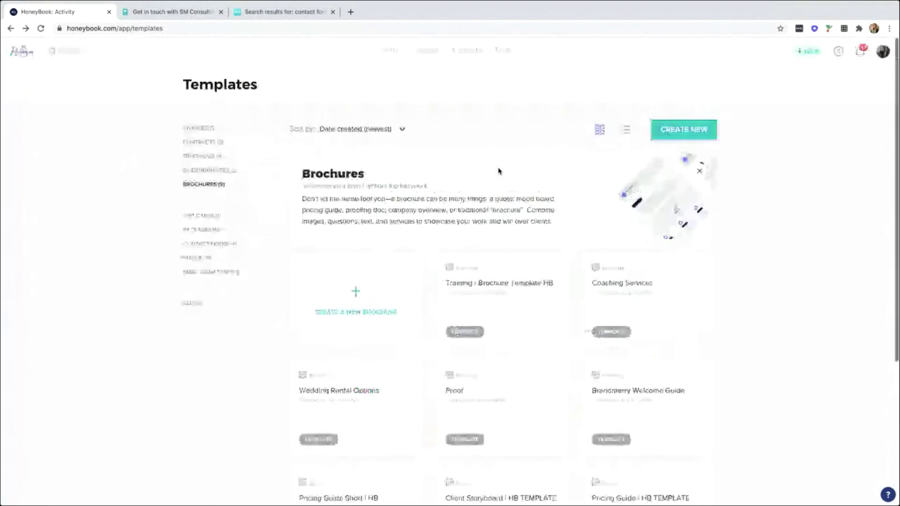
click(10, 29)
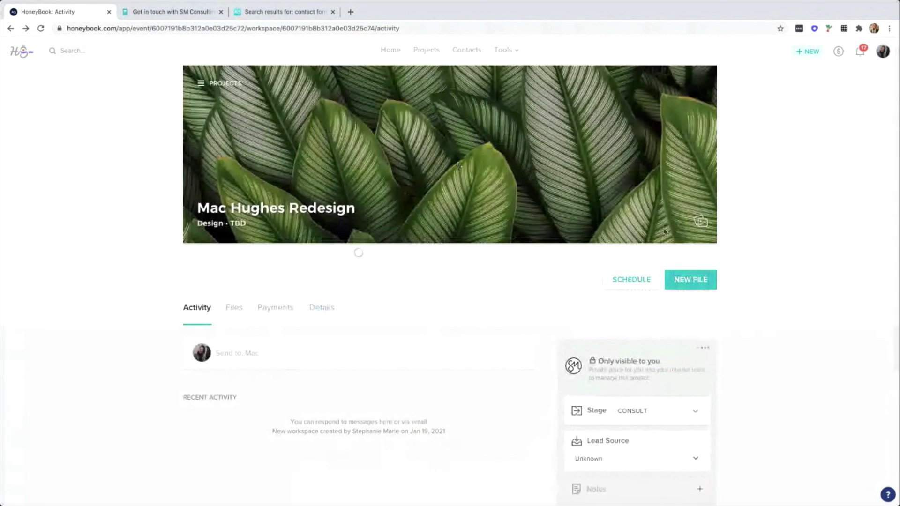
click(695, 149)
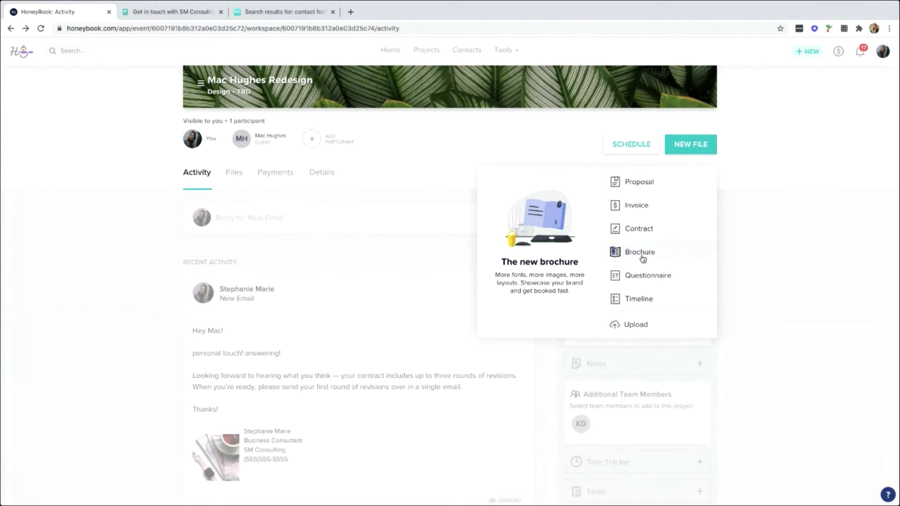
scroll(644, 253, down, 1)
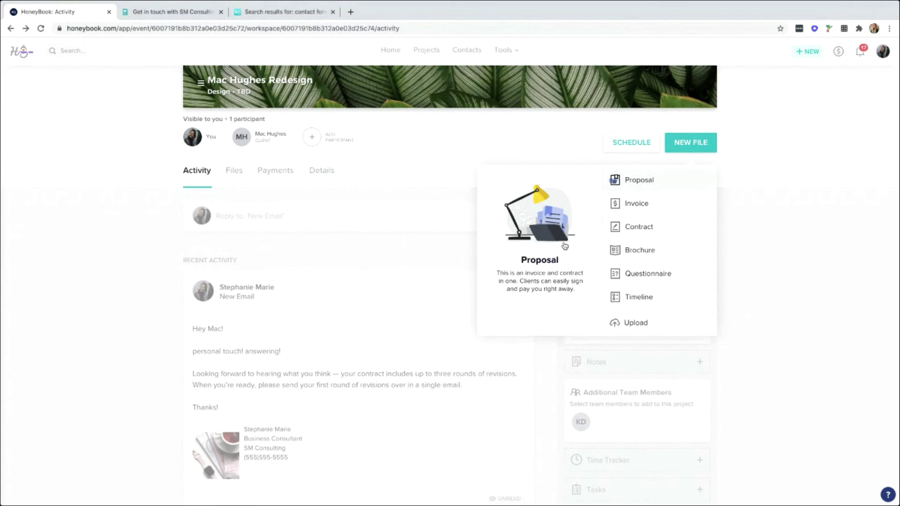
scroll(565, 246, up, 1)
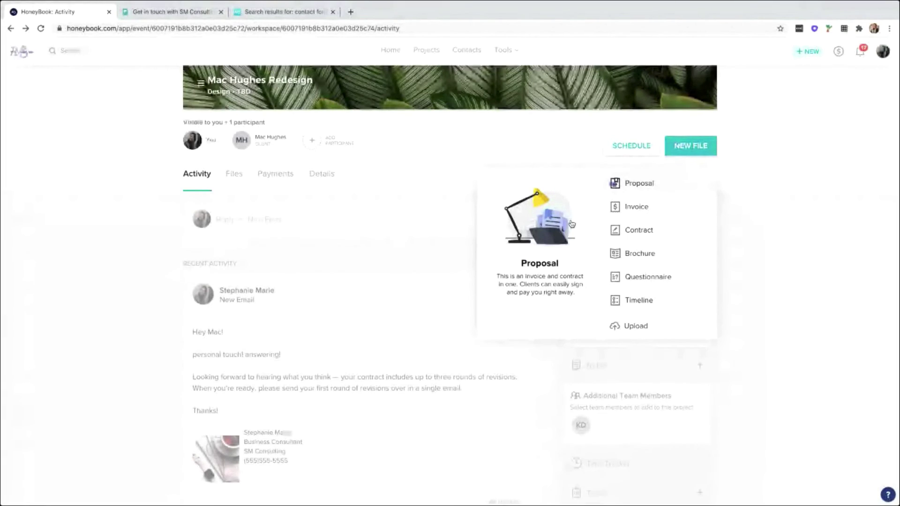
click(650, 185)
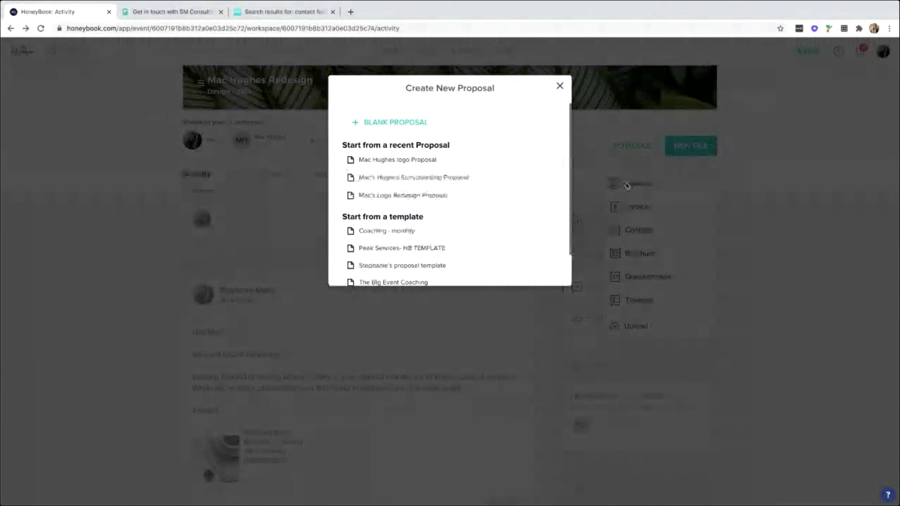
click(395, 123)
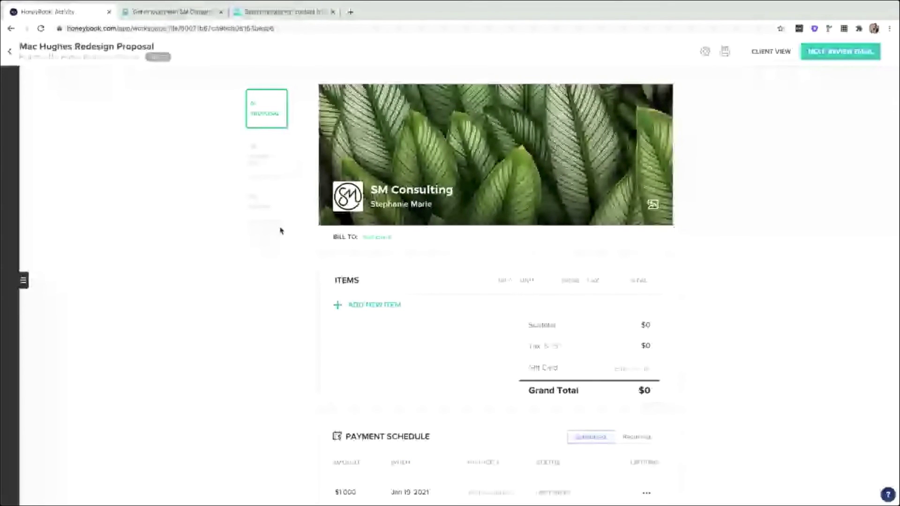
scroll(280, 231, down, 2)
Add the $500 Health Coaching package as a proposal item.
click(374, 208)
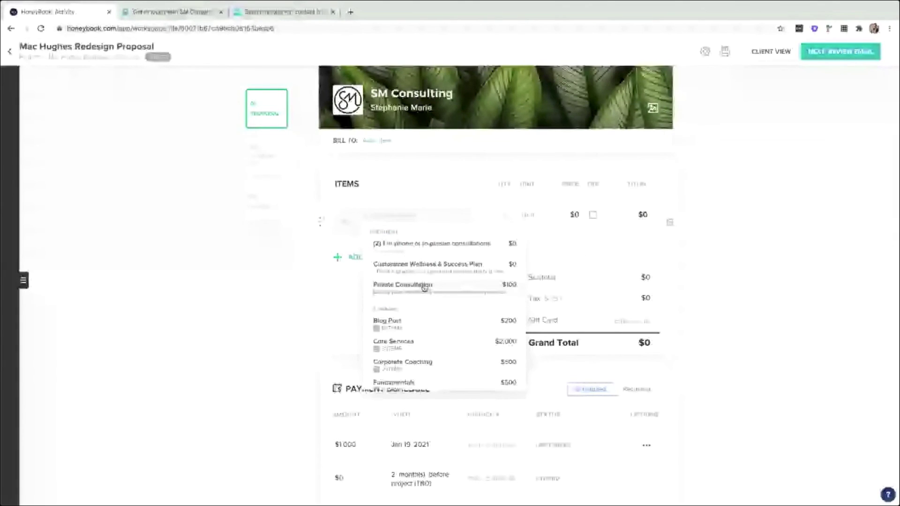
scroll(424, 287, down, 2)
drag(370, 235, 400, 237)
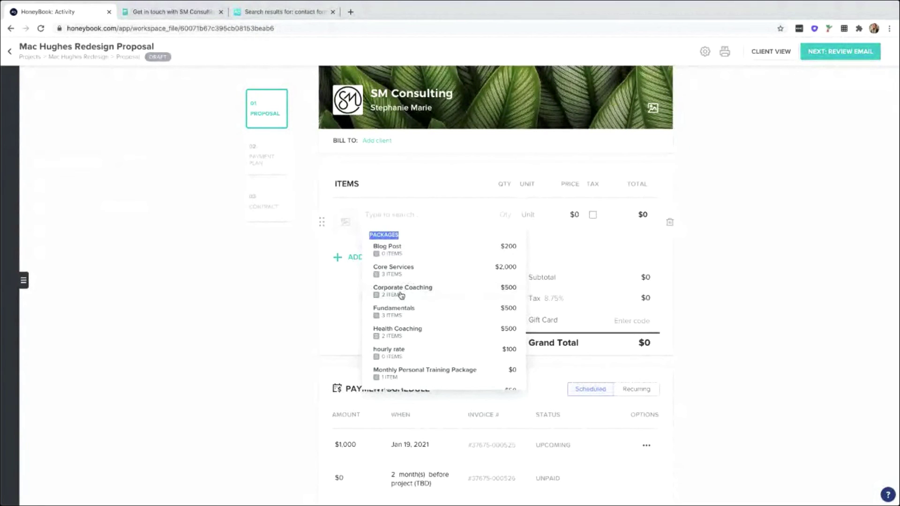
scroll(403, 294, down, 2)
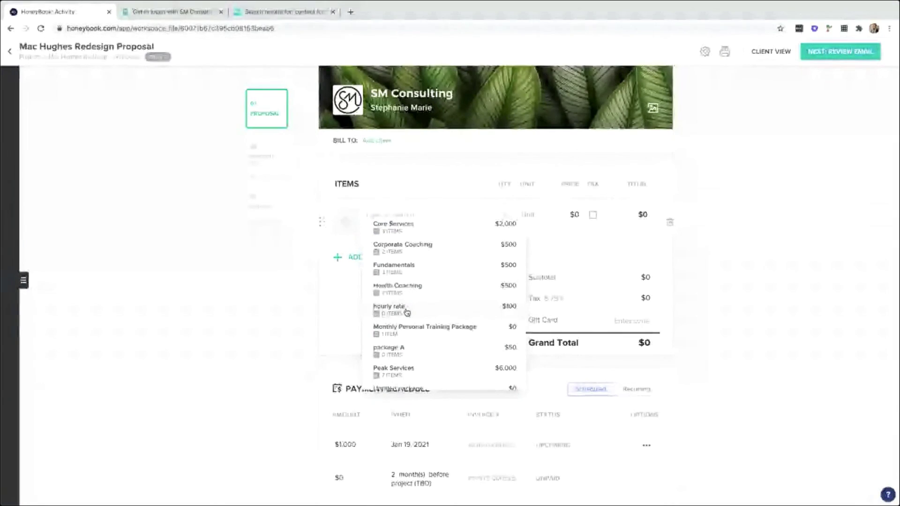
click(404, 293)
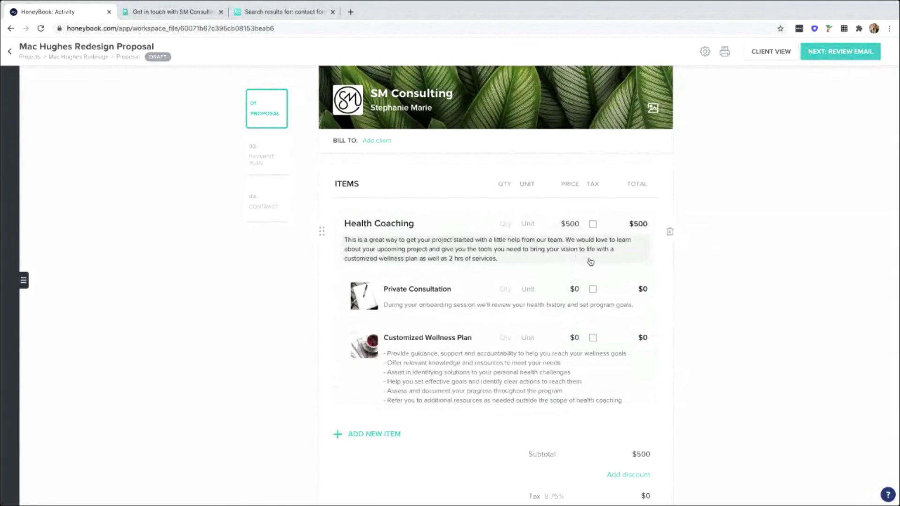
scroll(589, 261, down, 2)
click(391, 367)
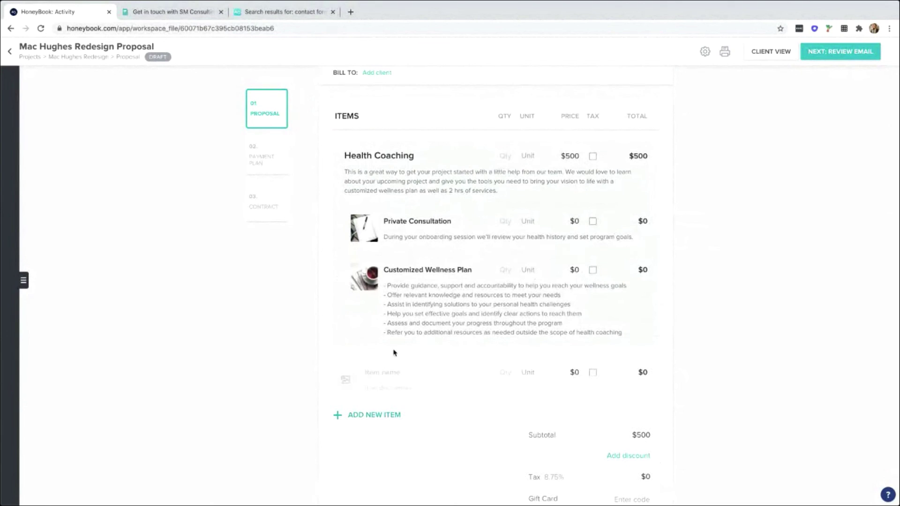
Add a $100 hourly rate item with quantity 3 to the proposal.
click(394, 374)
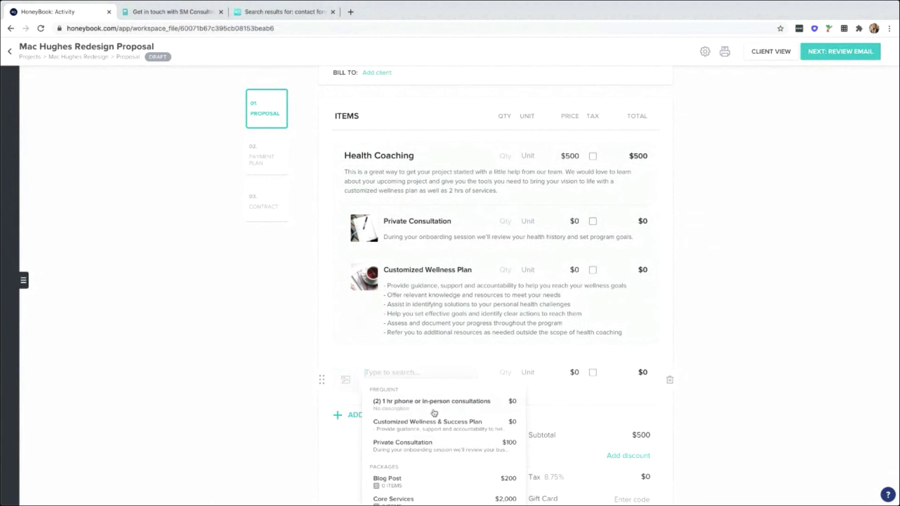
scroll(429, 407, down, 5)
scroll(412, 421, down, 1)
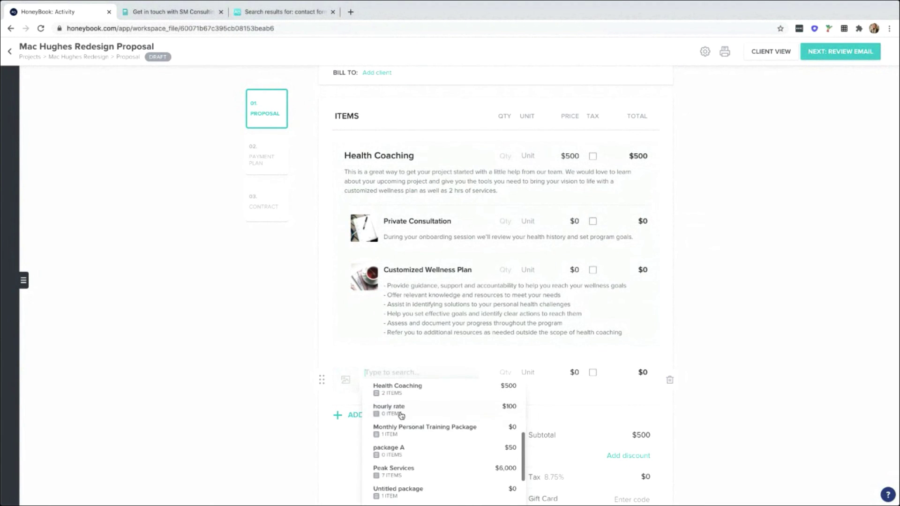
click(450, 394)
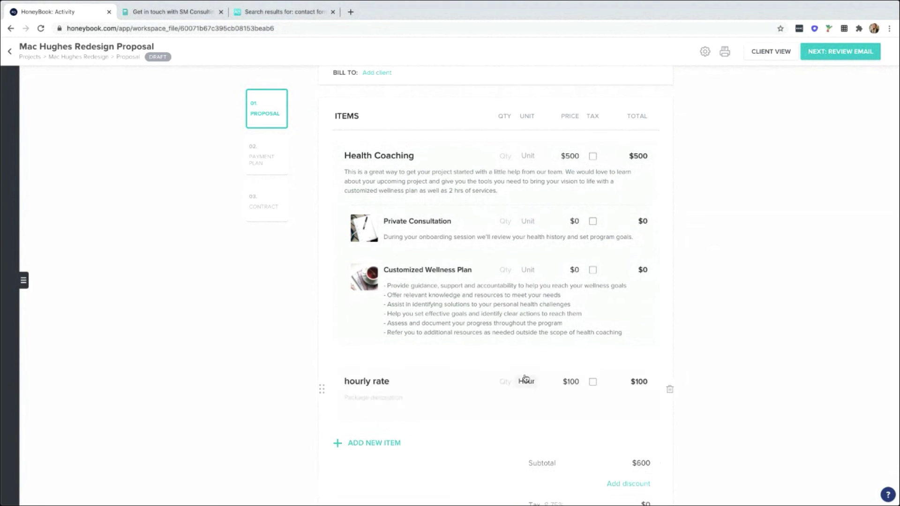
scroll(526, 379, down, 1)
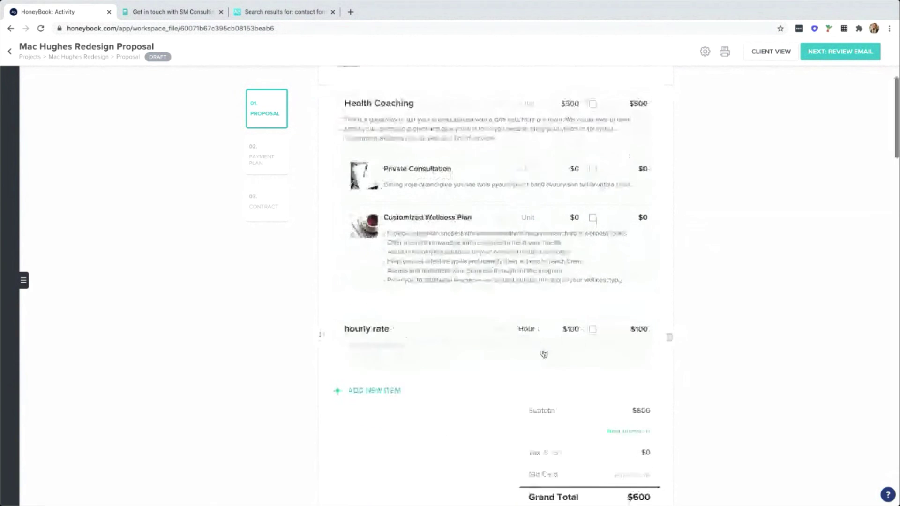
click(506, 327)
text(3)
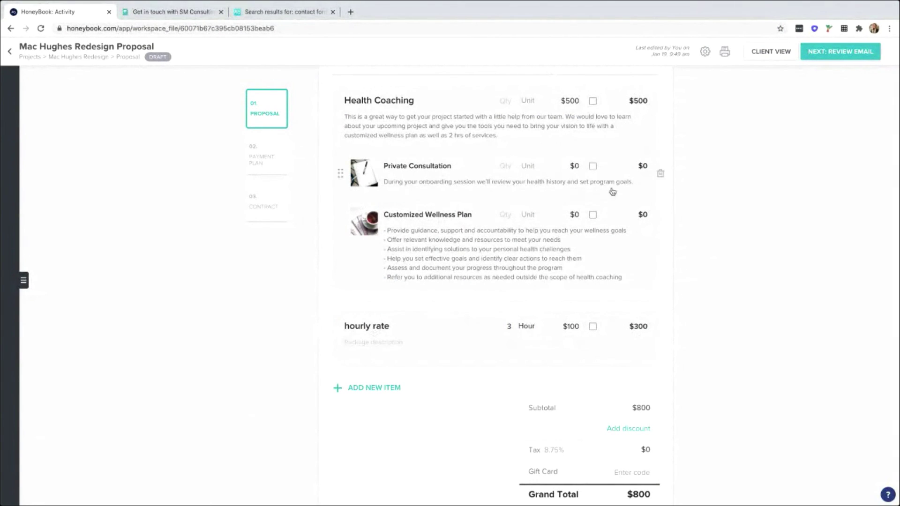
Delete Private Consultation and Customized Wellness Plan, and set Health Coaching to $400.
click(661, 174)
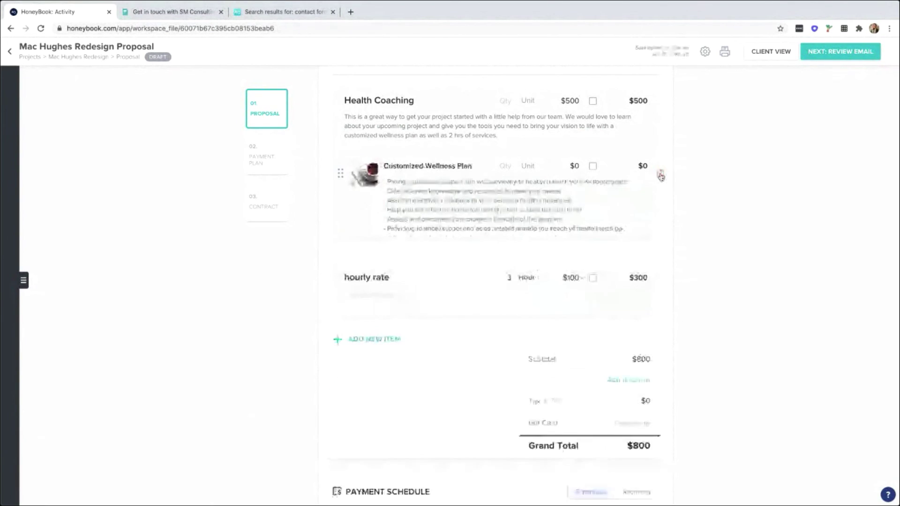
click(660, 176)
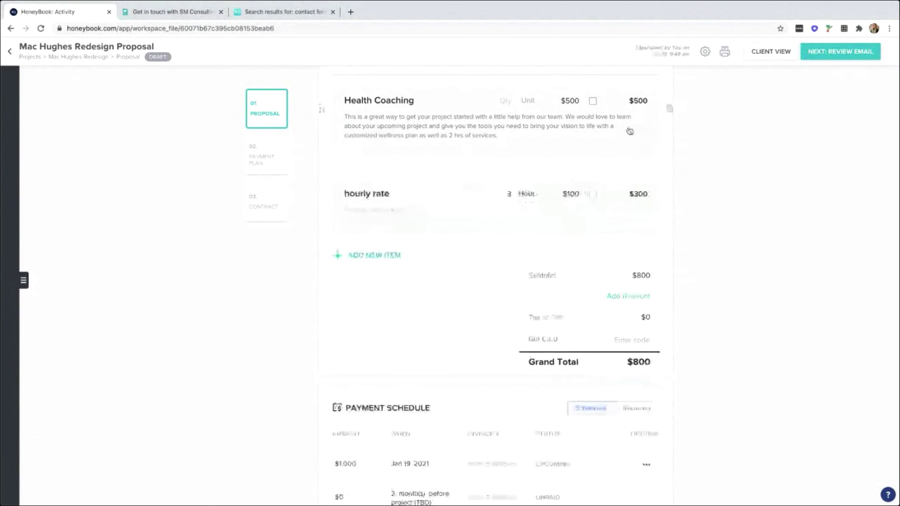
double_click(570, 101)
text(400)
click(710, 145)
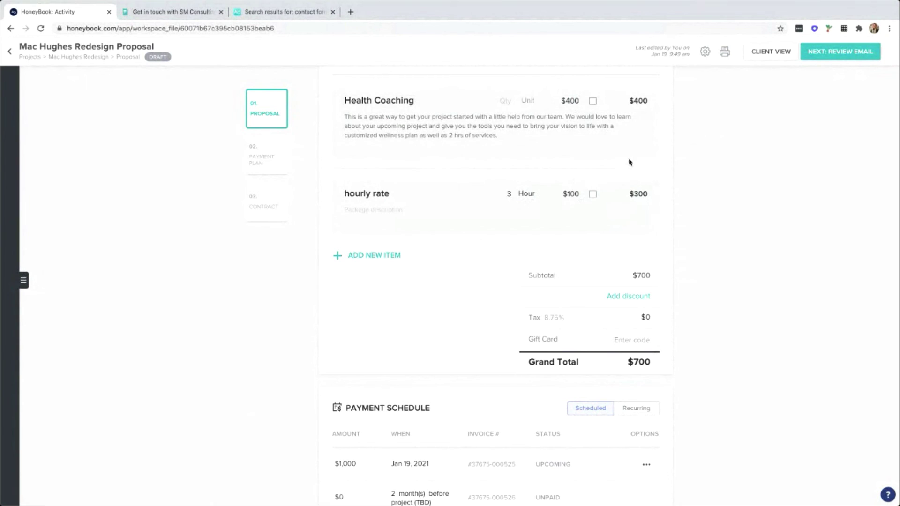
scroll(532, 124, up, 1)
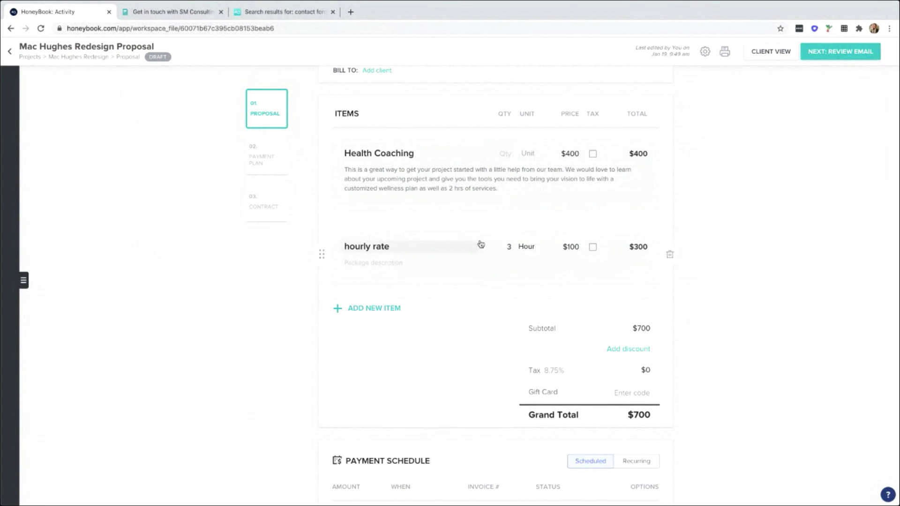
scroll(502, 235, down, 3)
scroll(508, 233, up, 2)
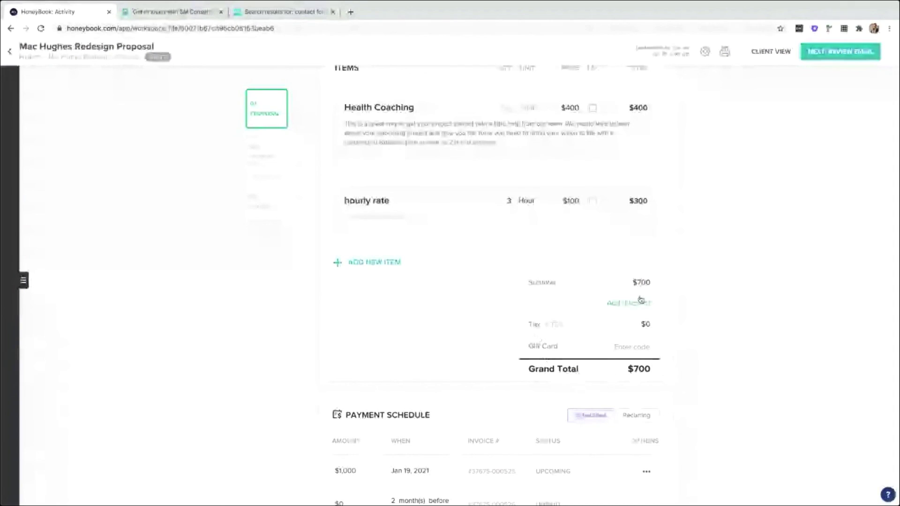
Divide the proposal's payment amounts equally.
scroll(497, 259, down, 1)
scroll(497, 259, down, 3)
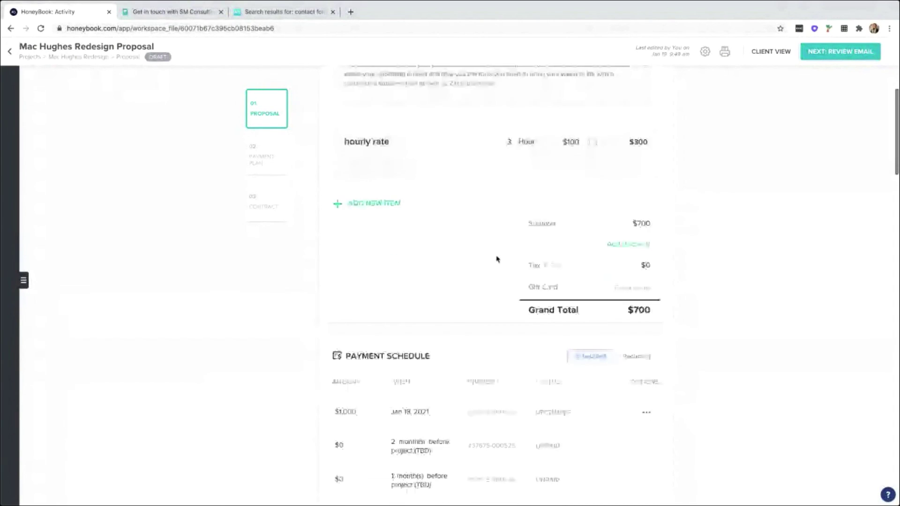
scroll(497, 259, down, 1)
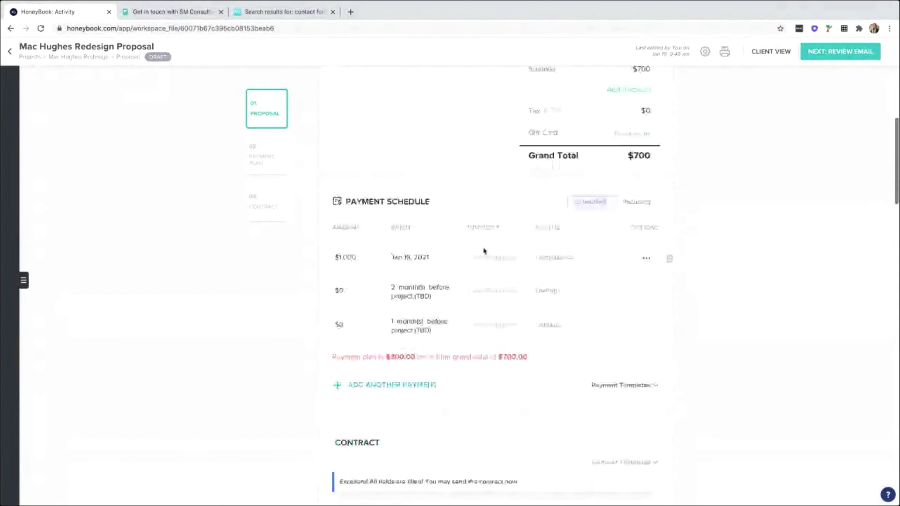
click(354, 260)
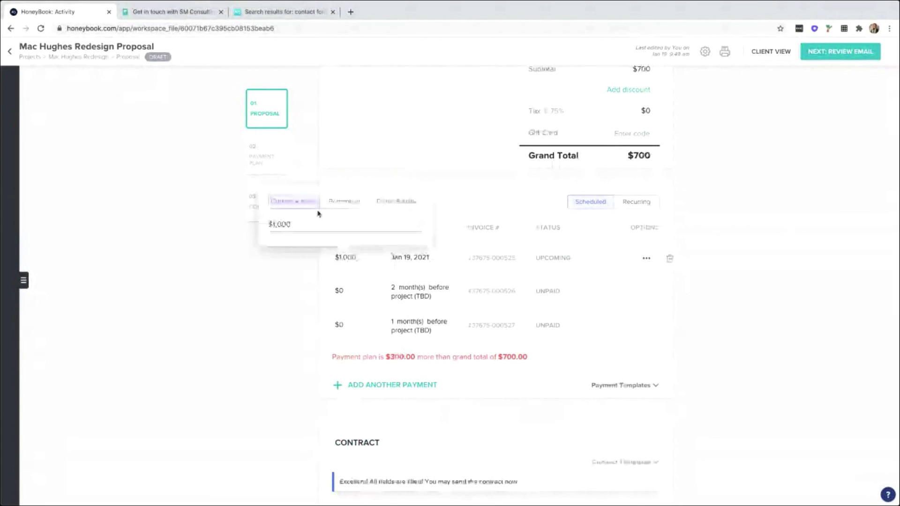
click(399, 203)
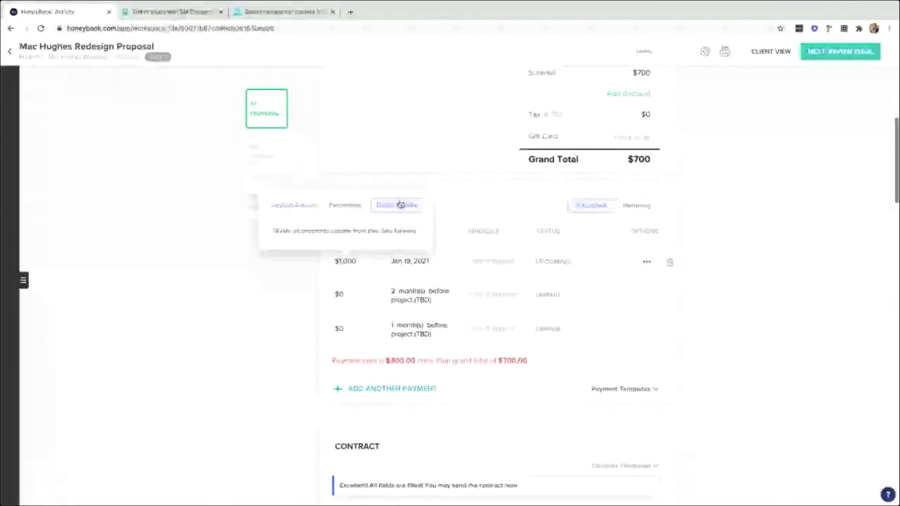
click(412, 251)
Delete the third payment, leaving two $350 payments totalling $700.
scroll(384, 230, down, 1)
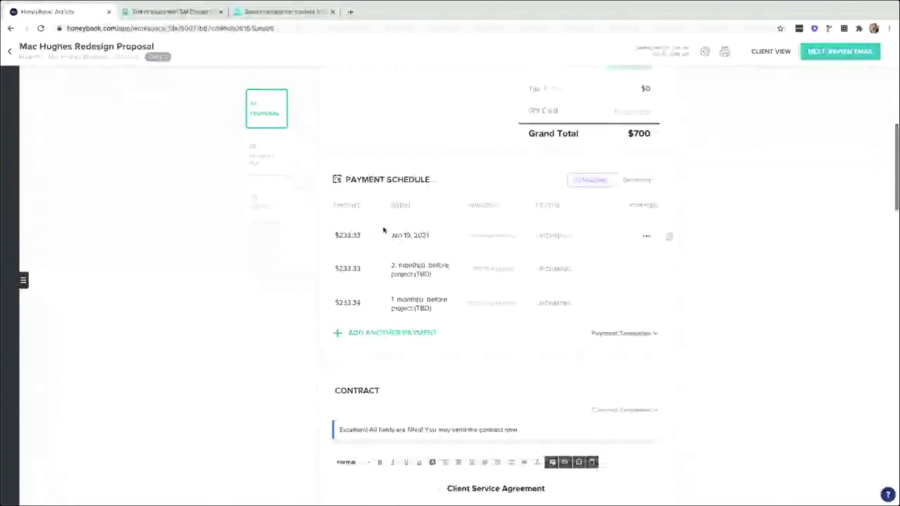
scroll(383, 230, down, 3)
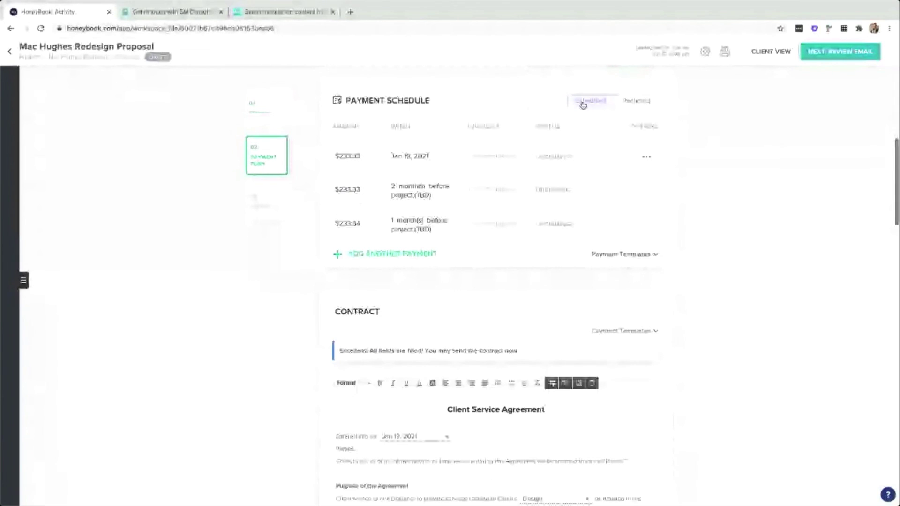
scroll(592, 114, up, 2)
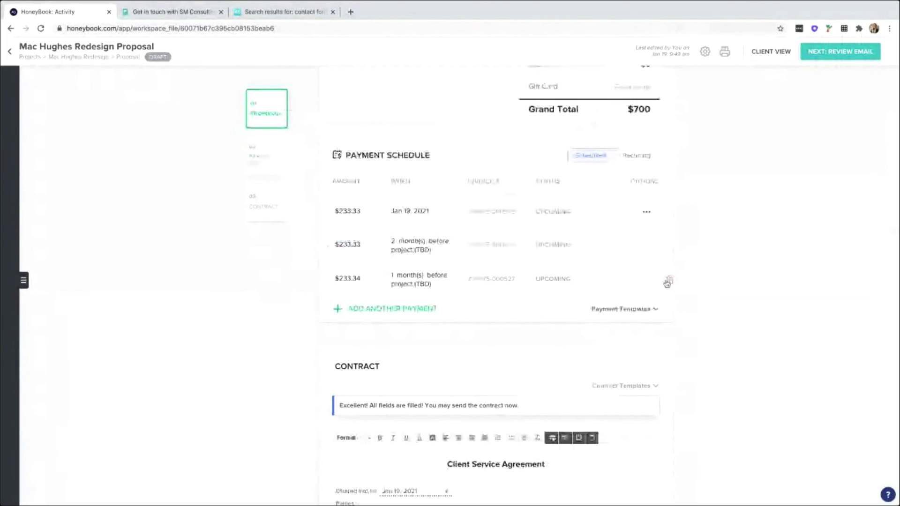
click(667, 282)
click(474, 305)
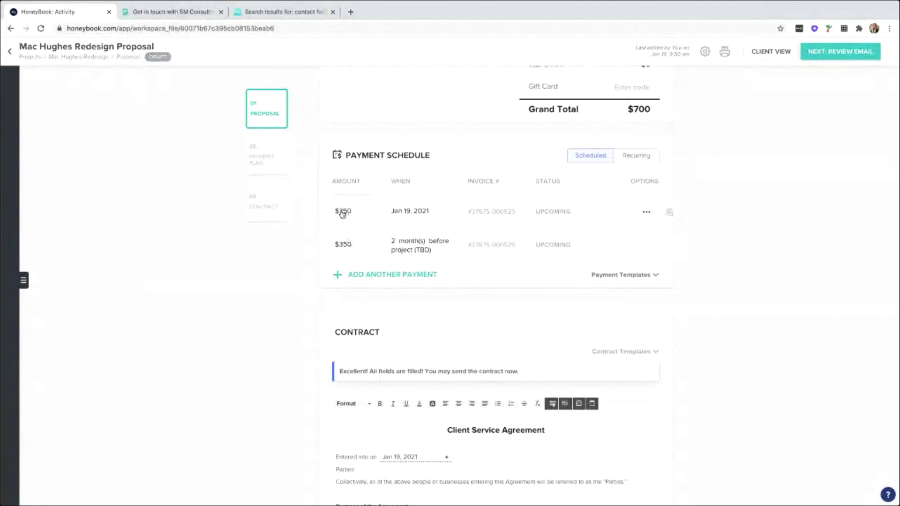
Set the first payment to a custom $100, leaving $600 for the second.
click(343, 211)
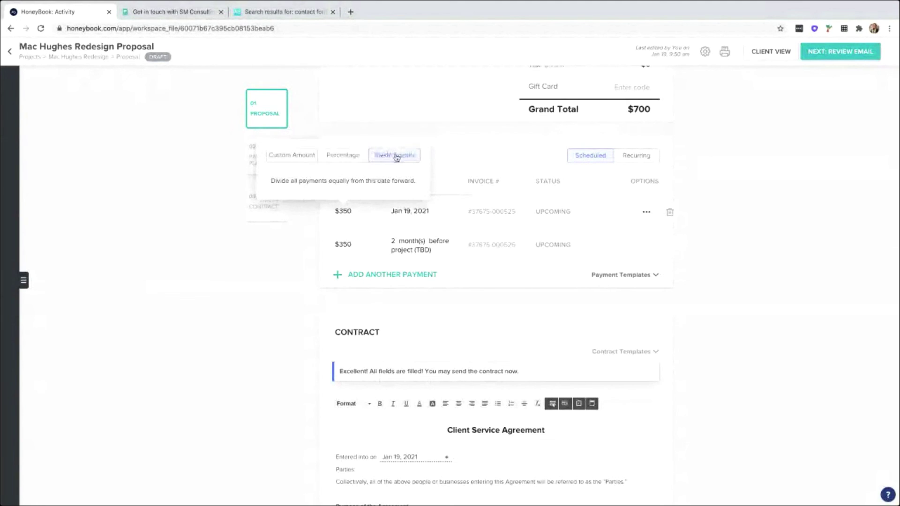
click(301, 156)
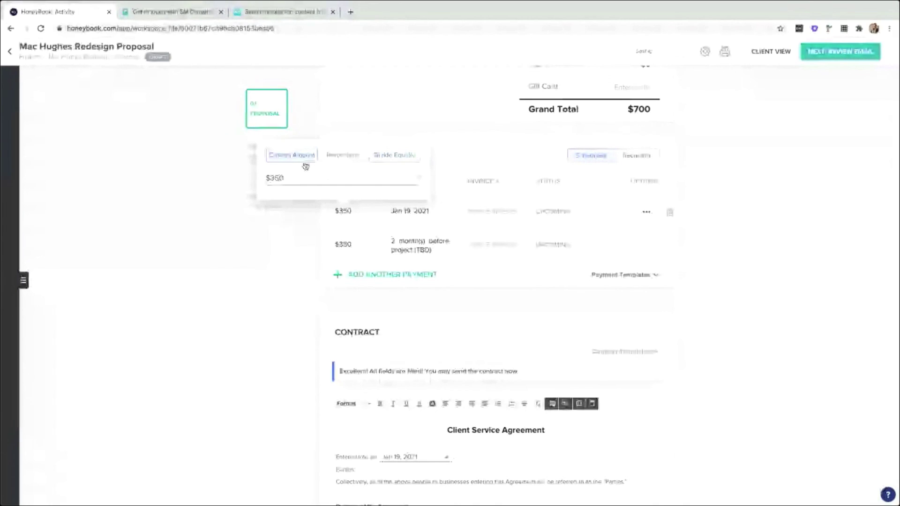
key(BackSpace)
key(BackSpace)
key(BackSpace)
text(100)
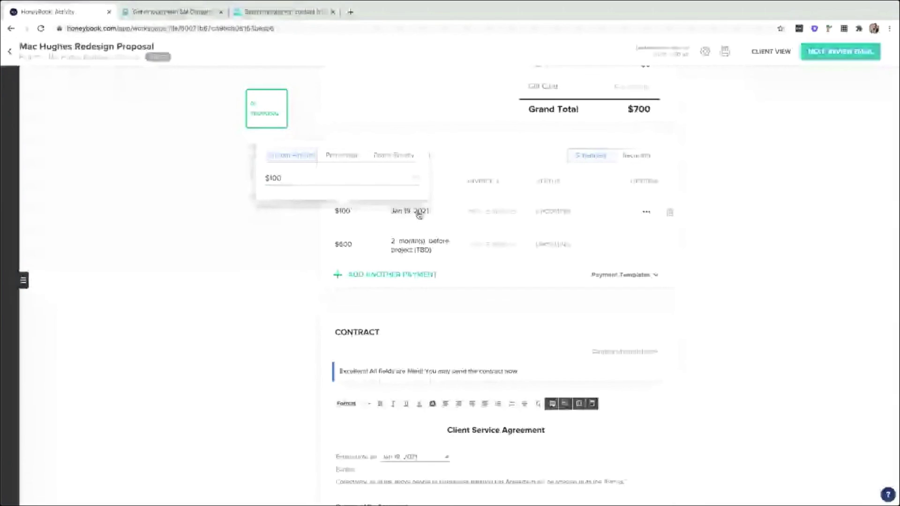
Set the first payment's due date to Upon Receipt.
click(419, 213)
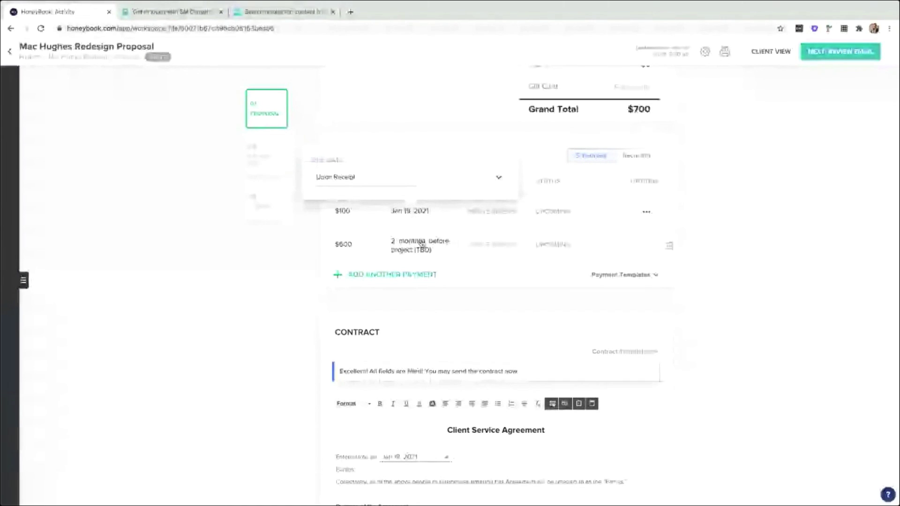
click(382, 180)
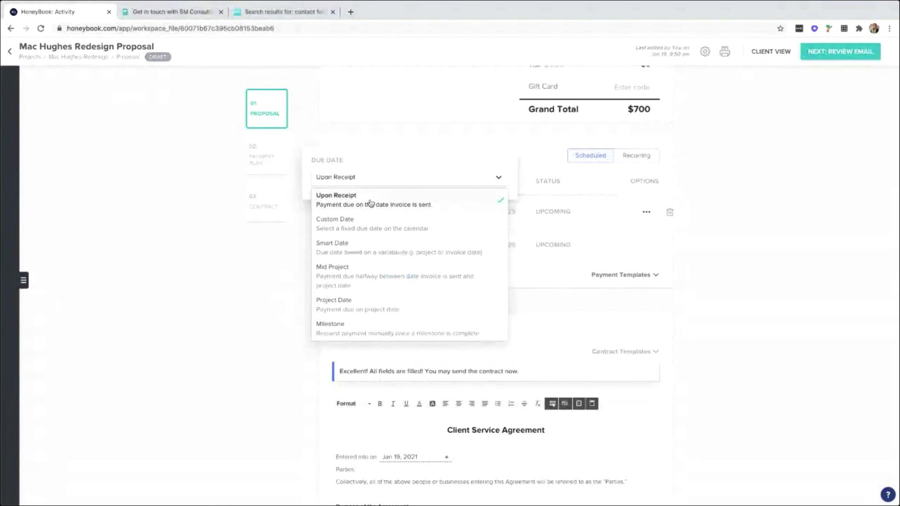
click(370, 203)
Make the $600 second payment due 2 months after the invoice is sent.
click(419, 249)
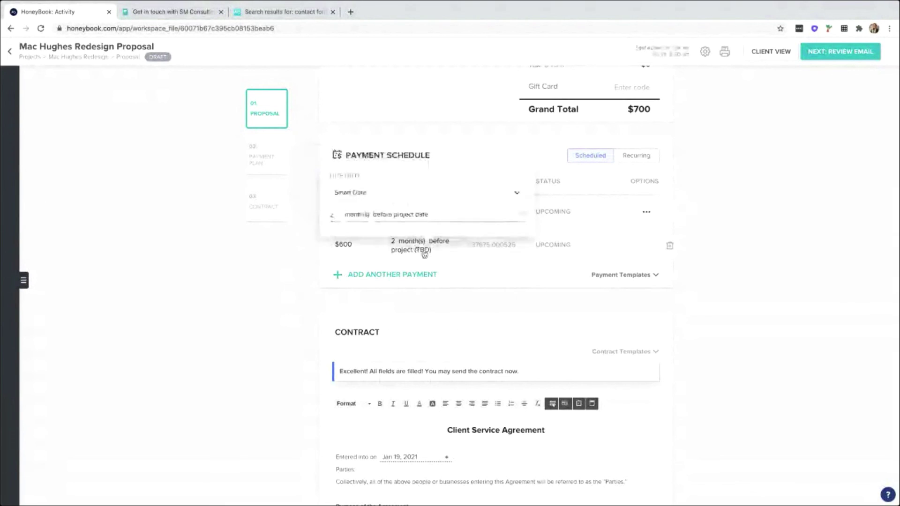
click(413, 215)
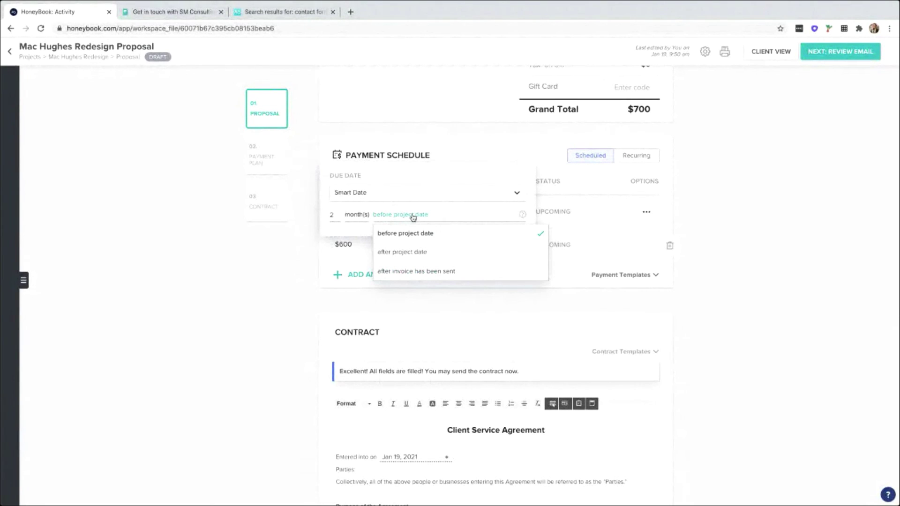
click(406, 272)
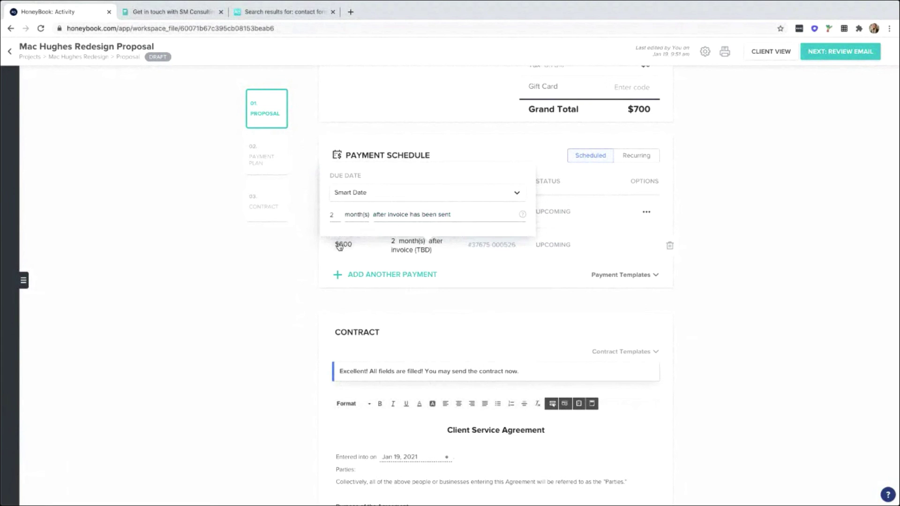
click(381, 196)
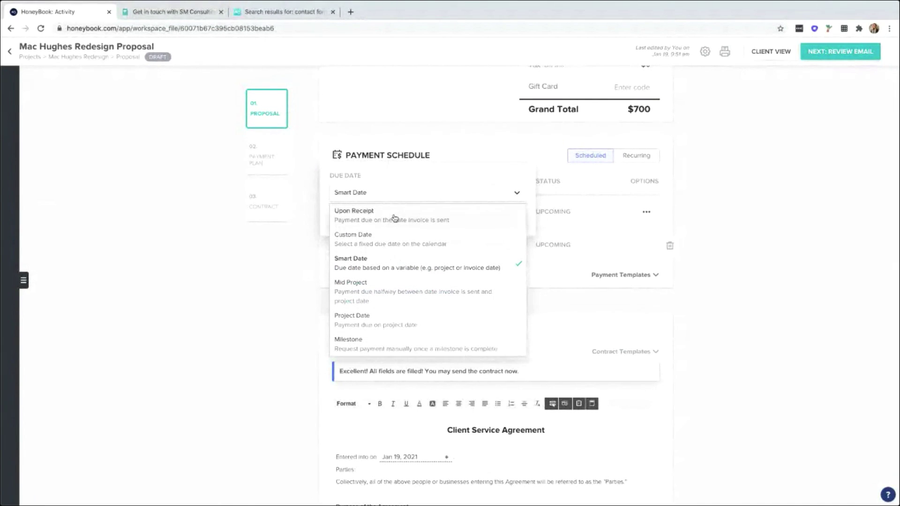
click(297, 313)
Delete the contract's Parties sentence, then undo to restore it.
scroll(296, 303, down, 5)
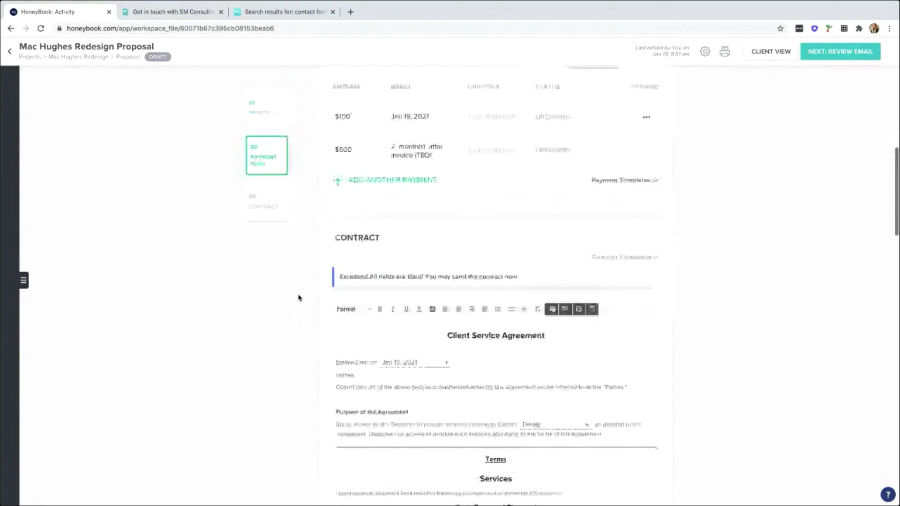
scroll(300, 296, down, 2)
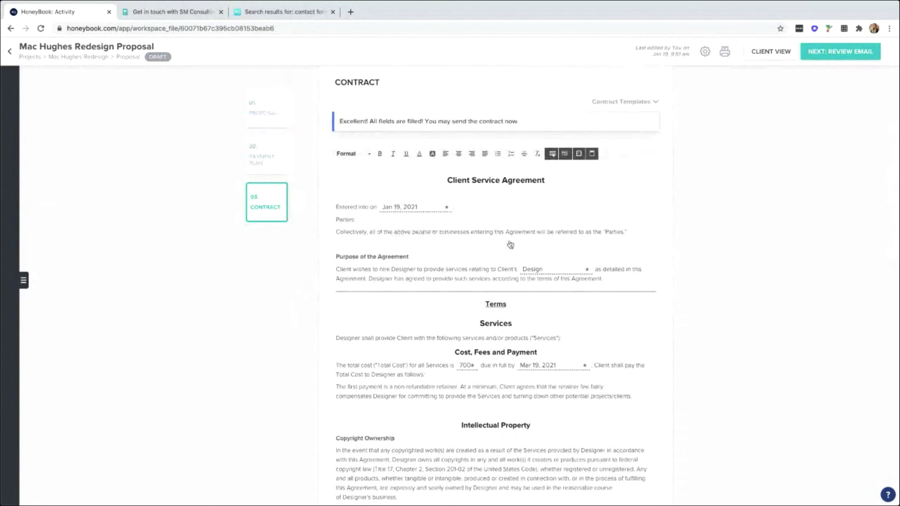
click(579, 234)
drag(626, 231, 309, 233)
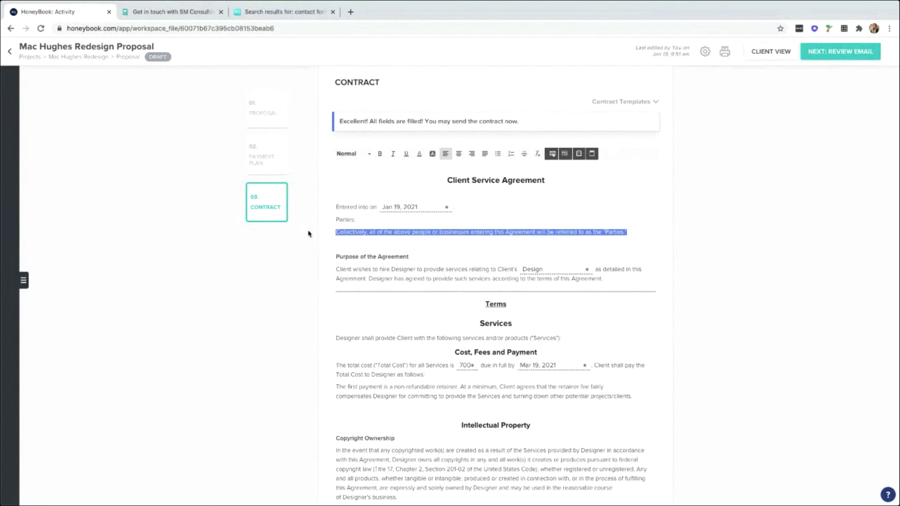
key(BackSpace)
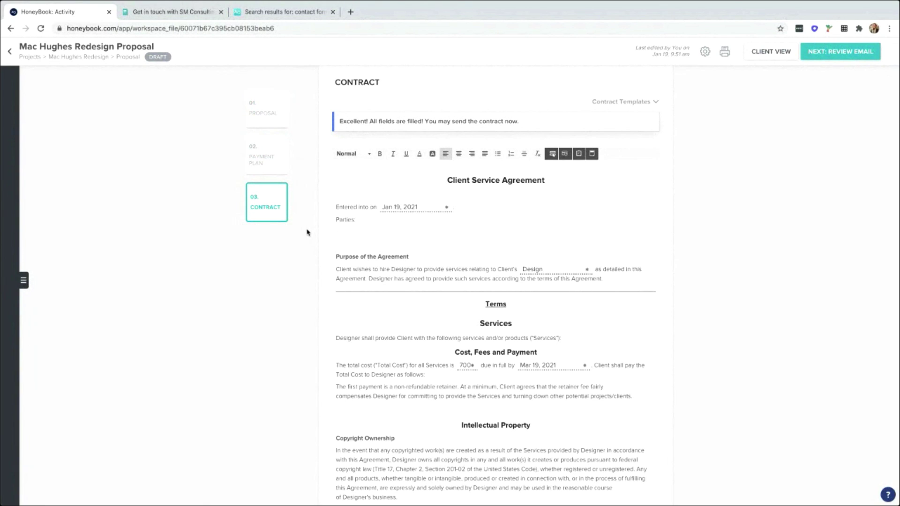
key(ctrl+z)
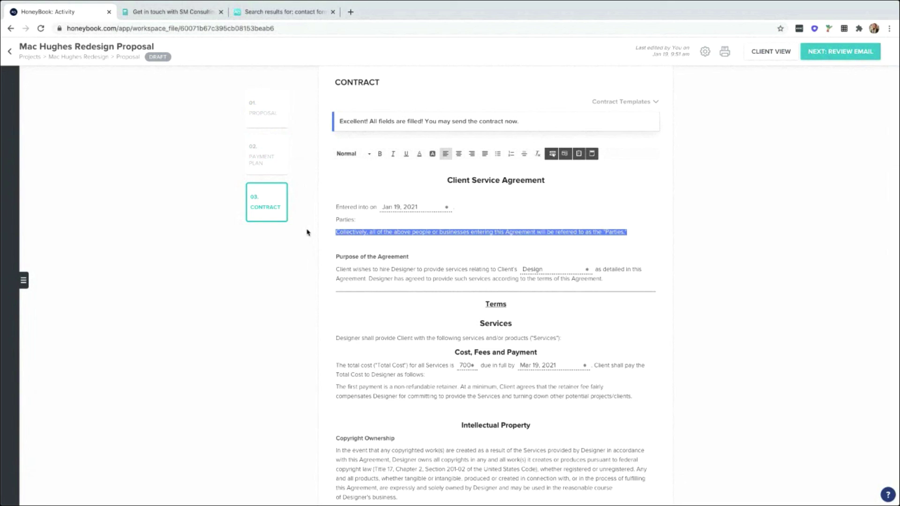
click(415, 266)
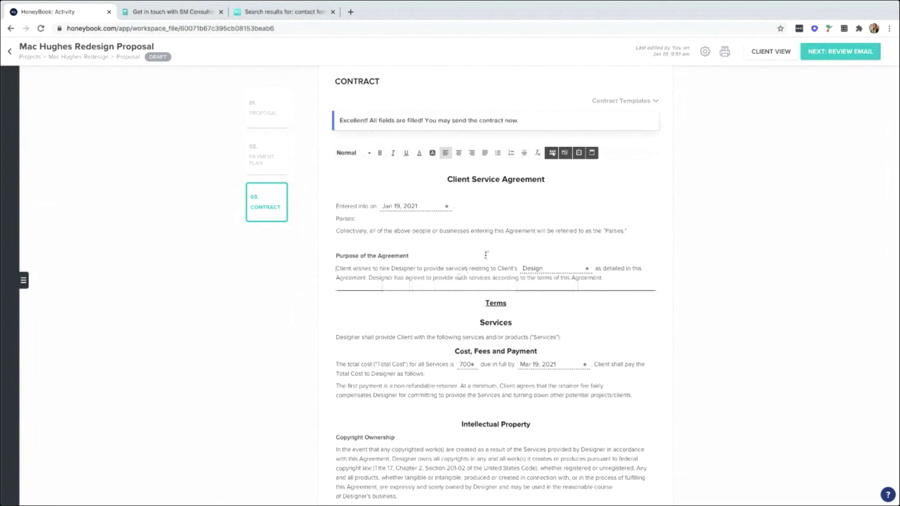
Look over the contract templates list, keeping the Client Service Agreement.
scroll(486, 256, down, 1)
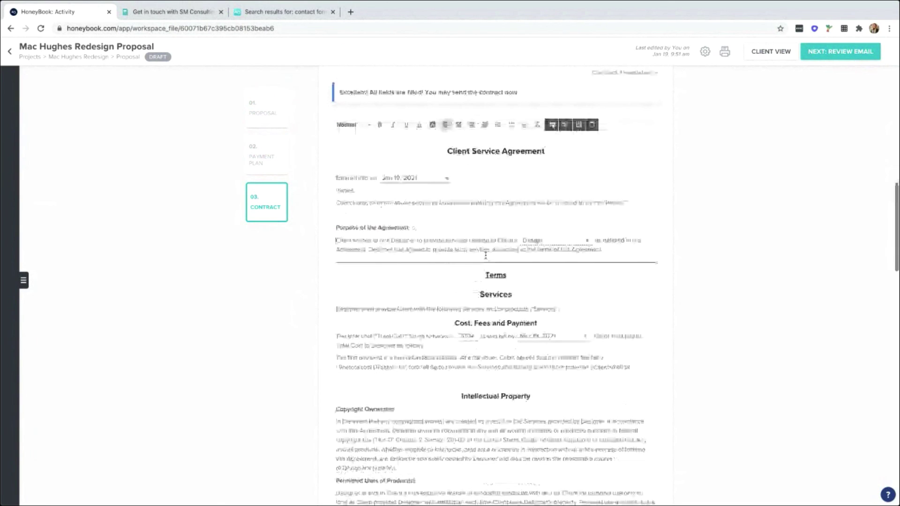
scroll(486, 255, up, 1)
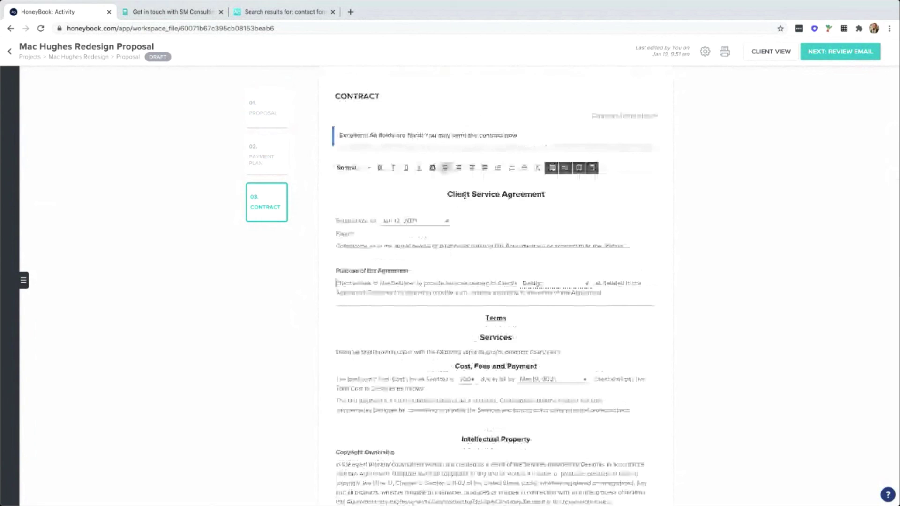
click(639, 116)
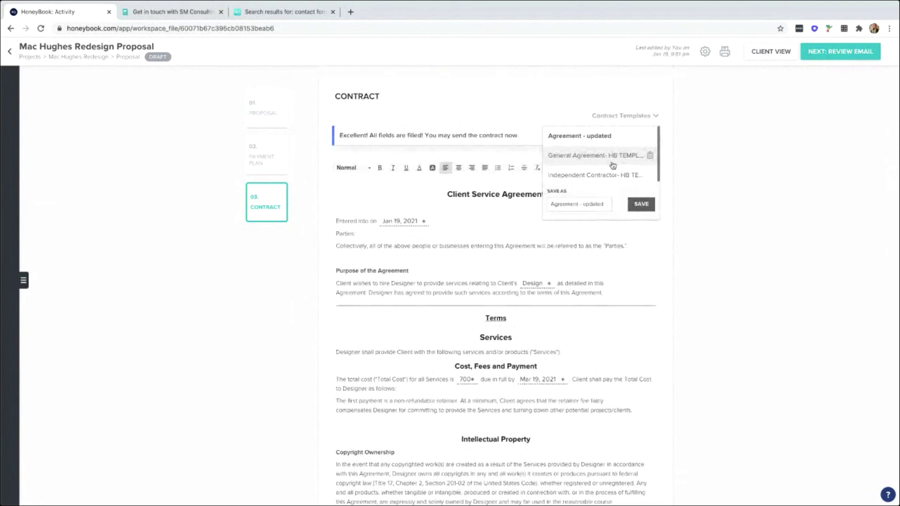
click(538, 256)
Check the Business Consulting field settings and review the rest of the filled contract.
scroll(538, 256, down, 3)
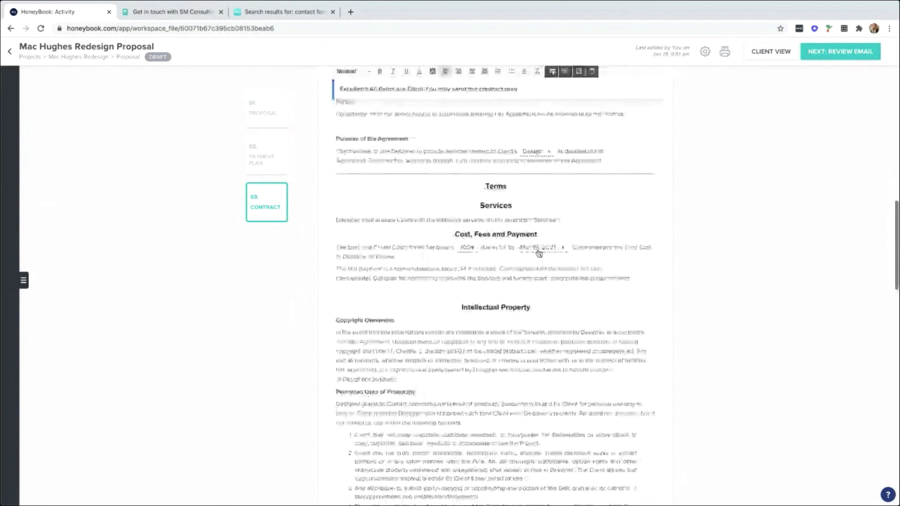
scroll(539, 253, down, 6)
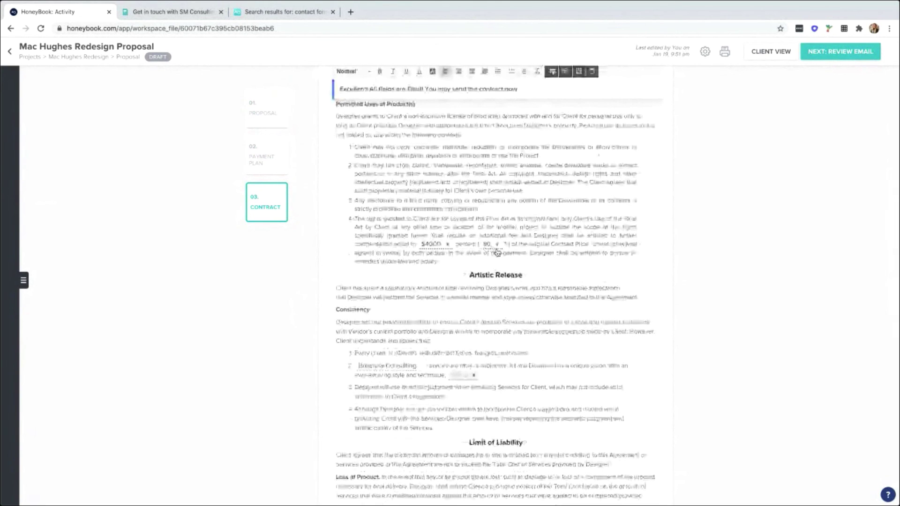
click(385, 369)
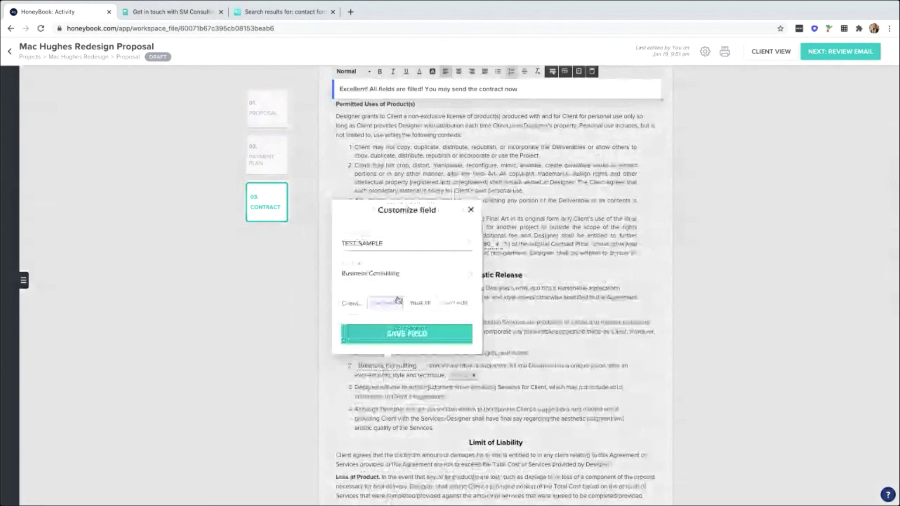
scroll(514, 322, down, 1)
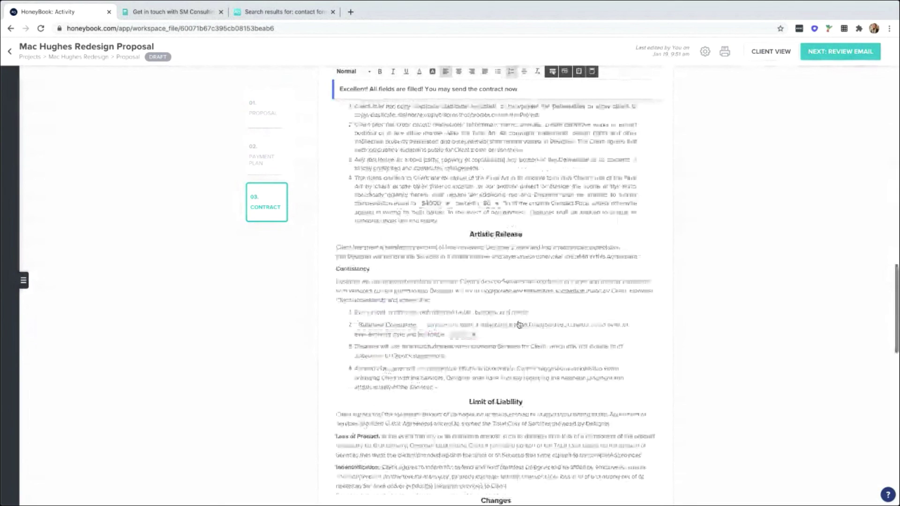
scroll(520, 324, down, 15)
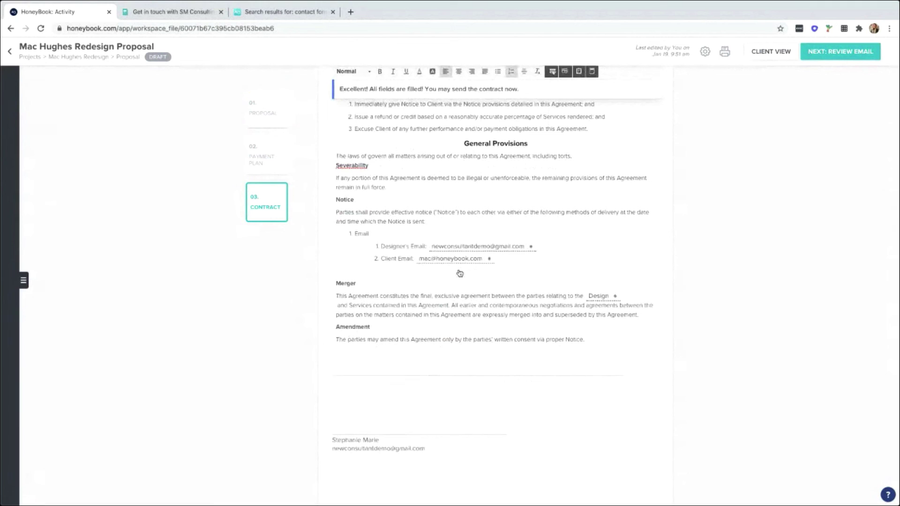
scroll(570, 263, down, 1)
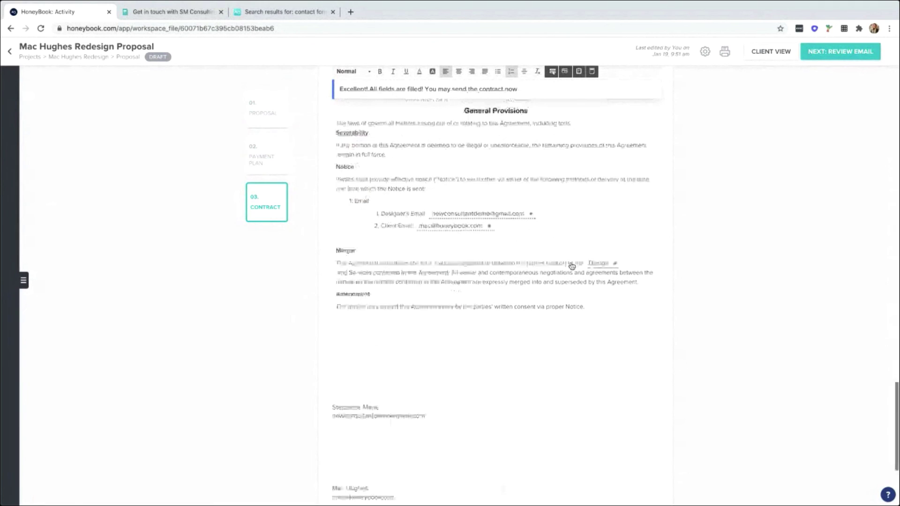
scroll(572, 266, down, 5)
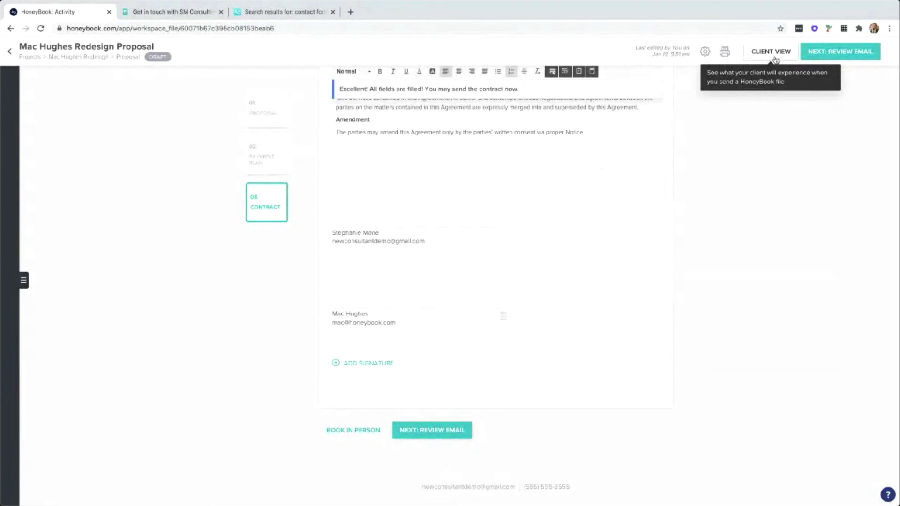
Open the proposal email and add a 'personal touch!' line below the greeting.
click(462, 431)
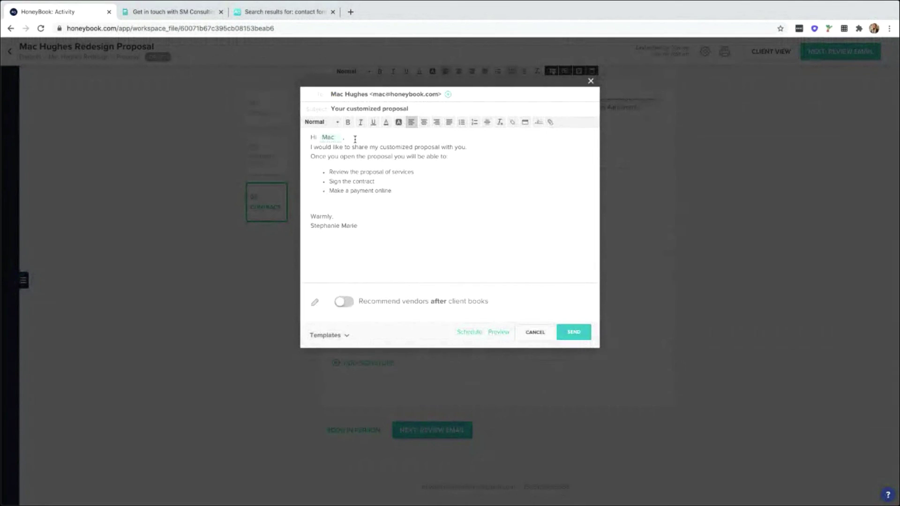
key(Return)
key(Return)
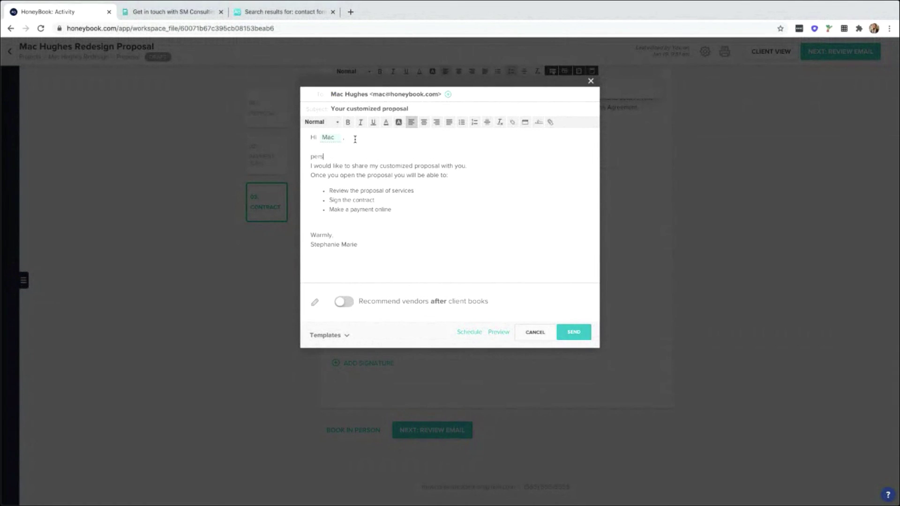
text(personal touch!)
key(Return)
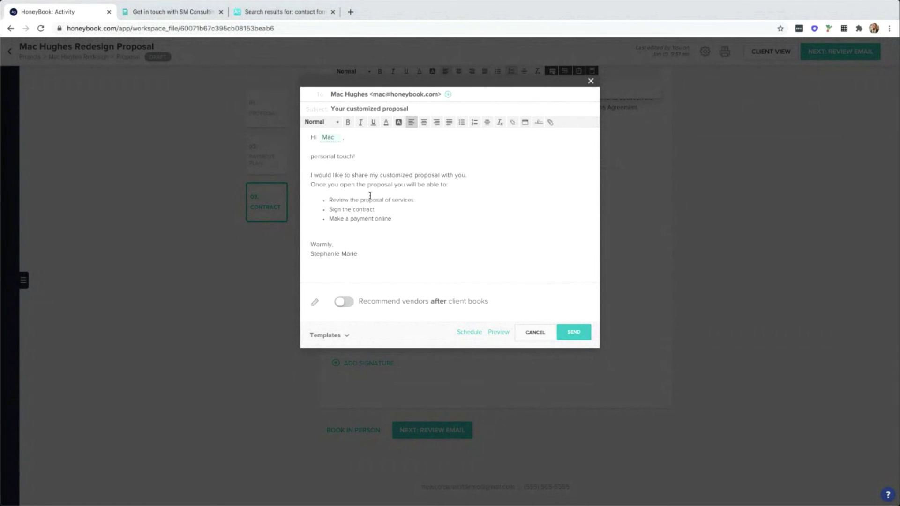
Browse the saved email templates without applying one, then send the email.
click(330, 337)
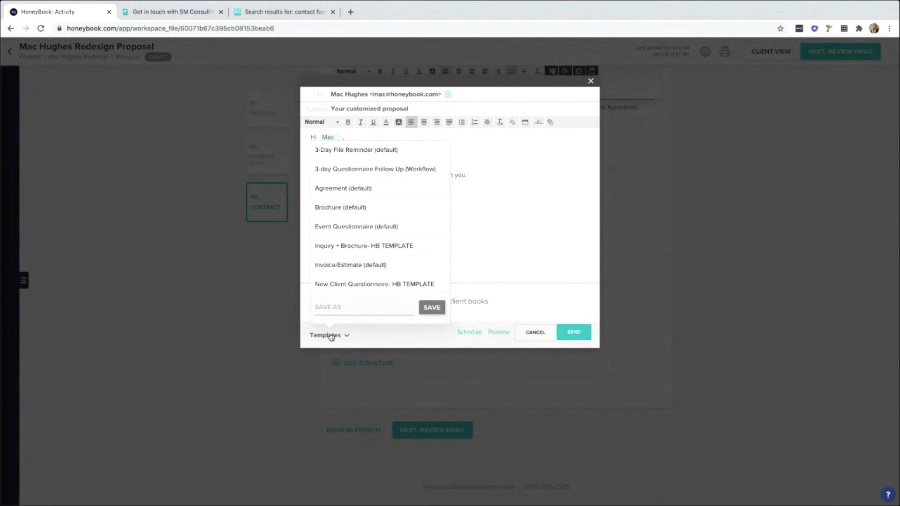
scroll(386, 187, down, 3)
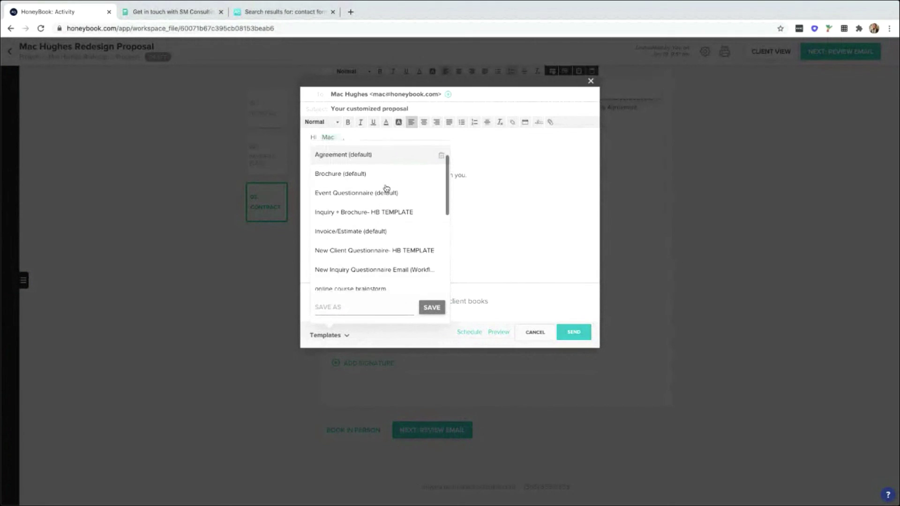
scroll(386, 188, down, 3)
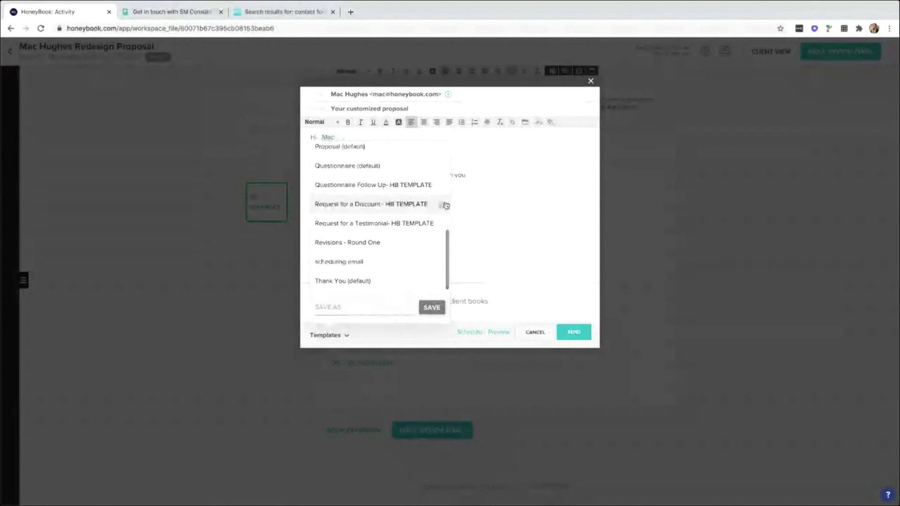
click(488, 205)
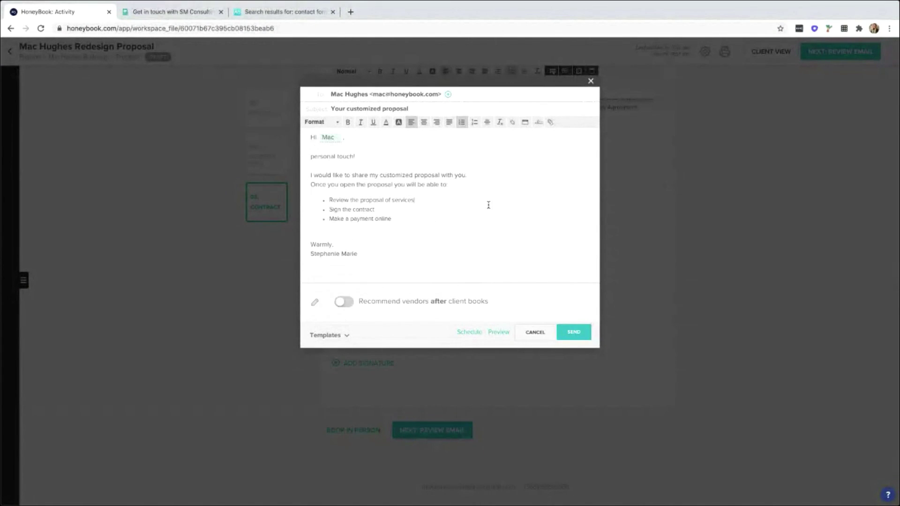
click(581, 330)
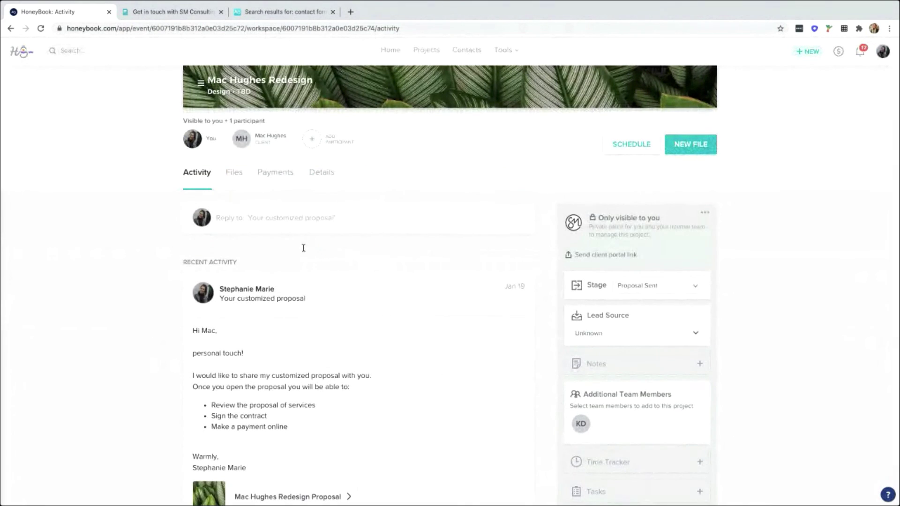
Review the project's Stage dropdown options without changing the stage.
scroll(304, 248, down, 3)
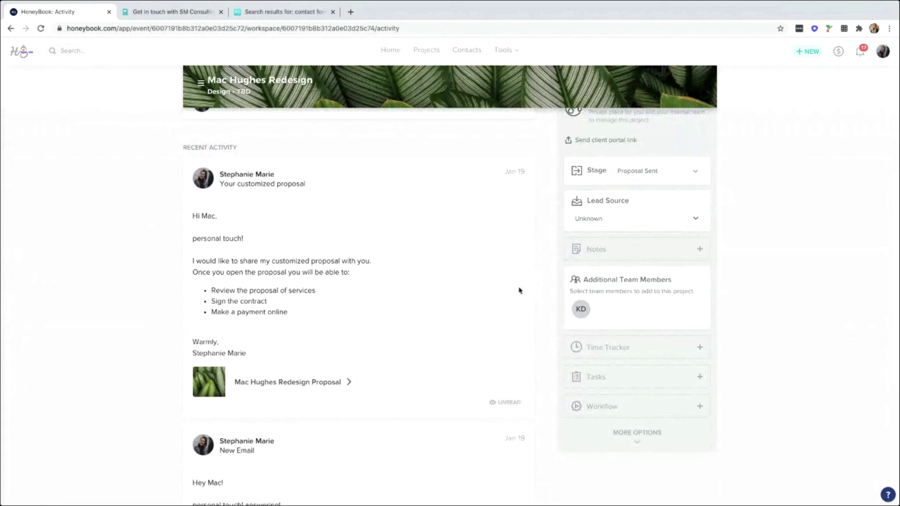
click(644, 176)
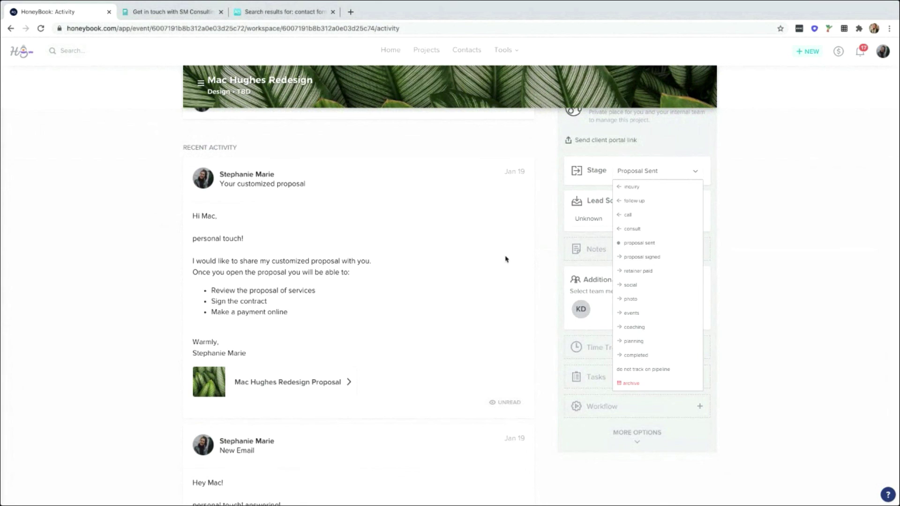
scroll(387, 263, up, 4)
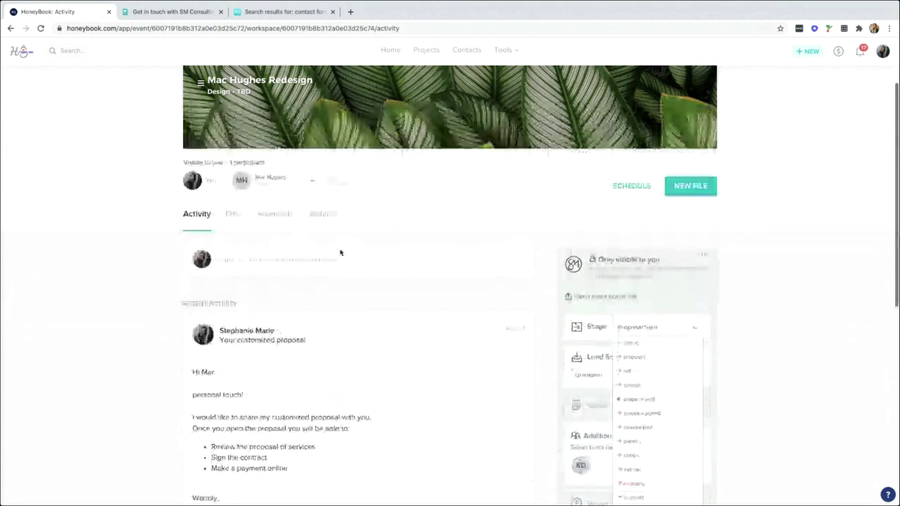
click(234, 213)
Show the project's payments: $100 due Jan 19, 2021 and $600 due Mar 19, 2021.
click(234, 213)
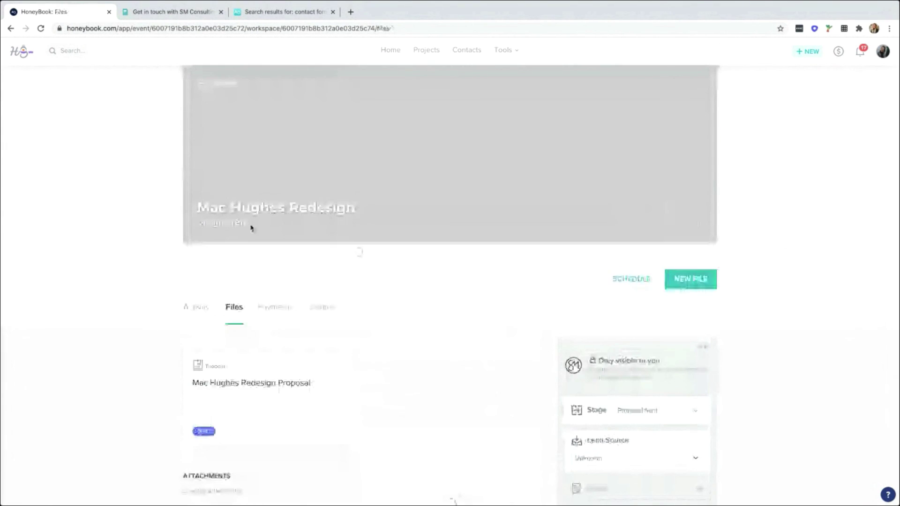
scroll(365, 339, down, 3)
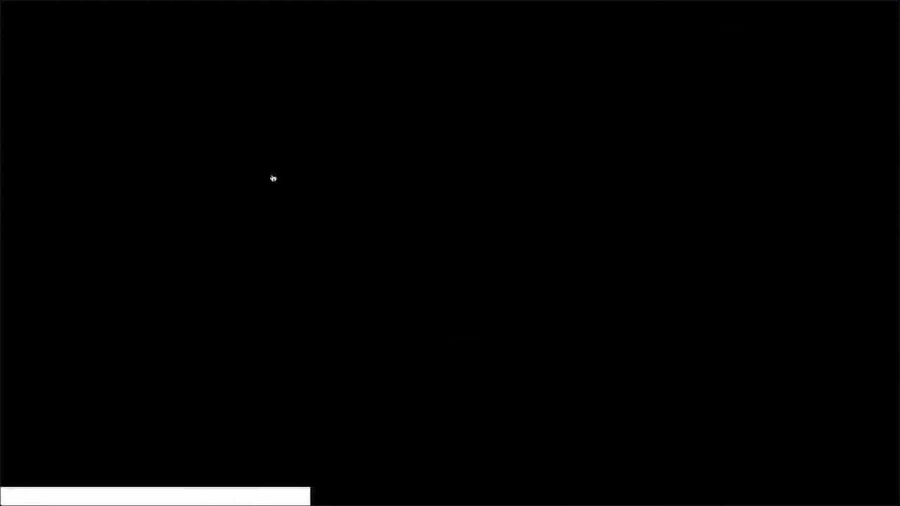
click(273, 178)
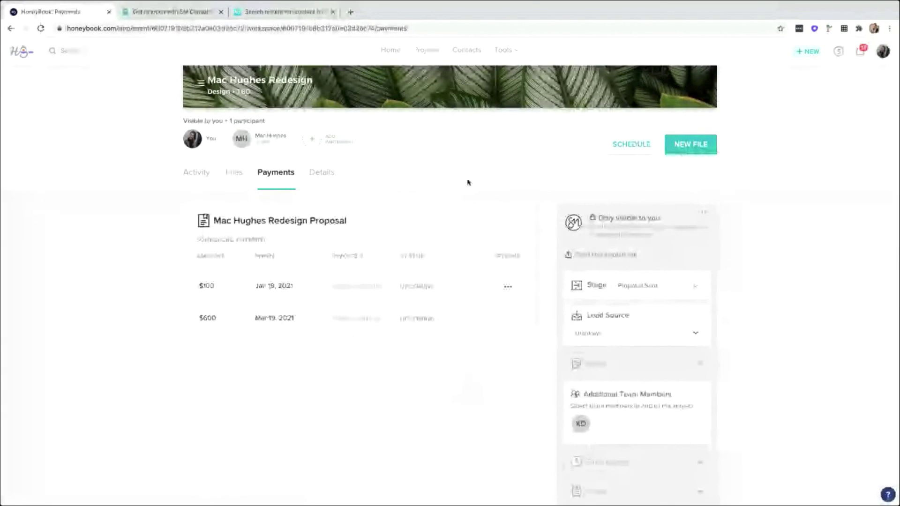
Go to Company Settings from the avatar menu and open Preferences.
click(883, 51)
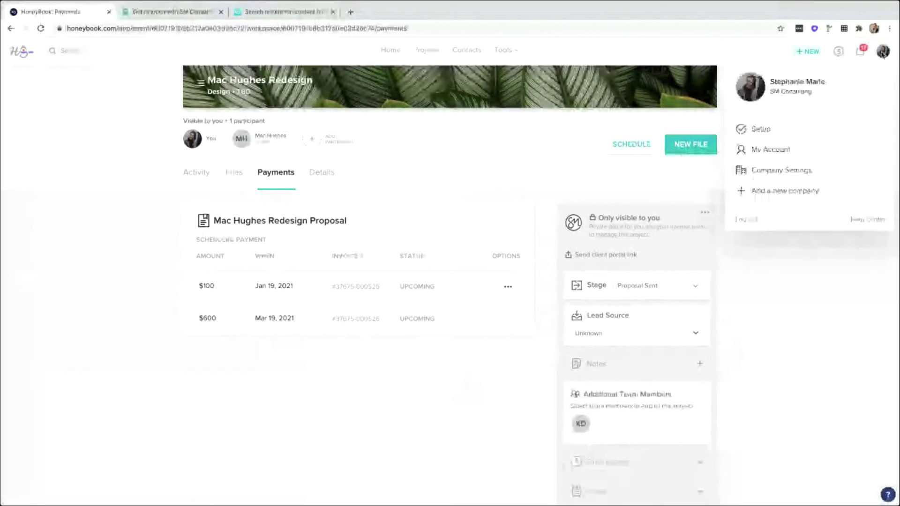
click(799, 172)
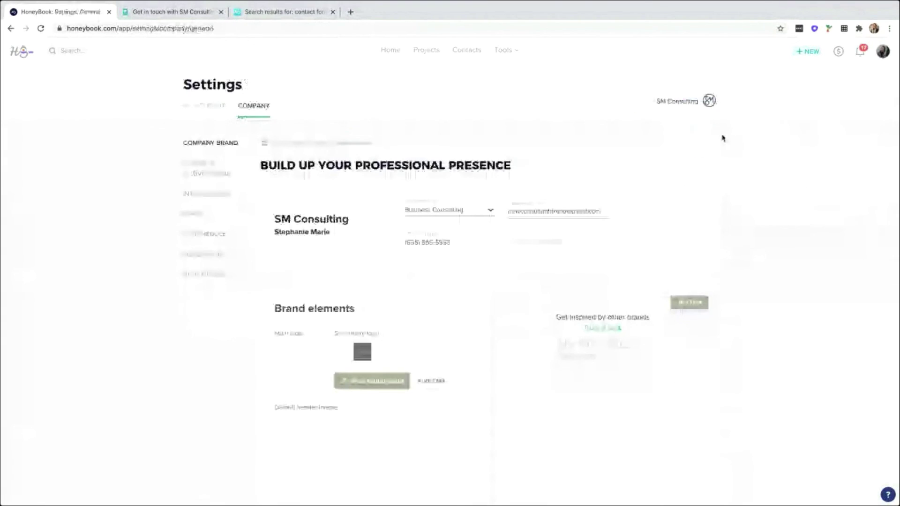
click(883, 51)
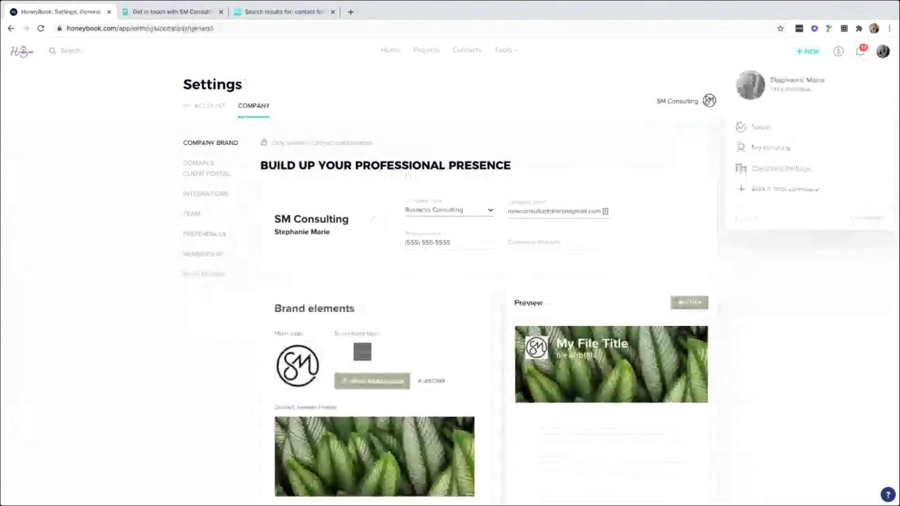
click(789, 172)
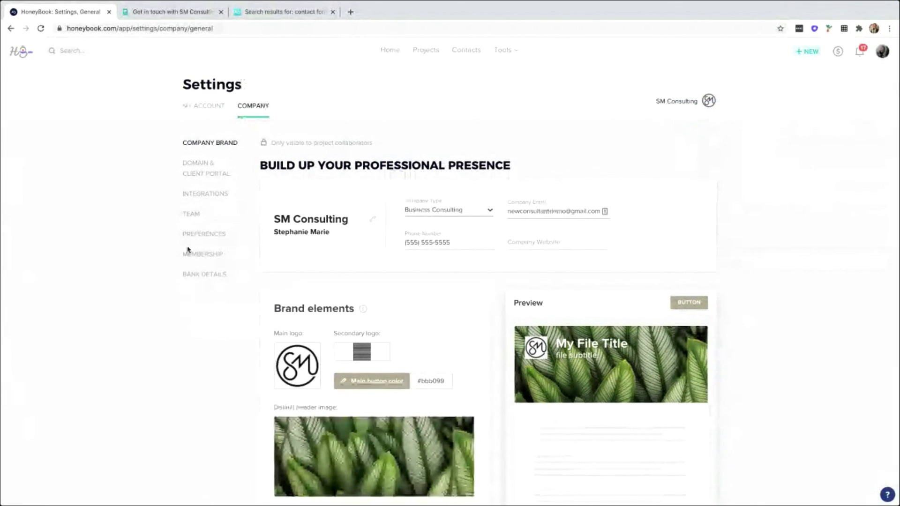
click(196, 236)
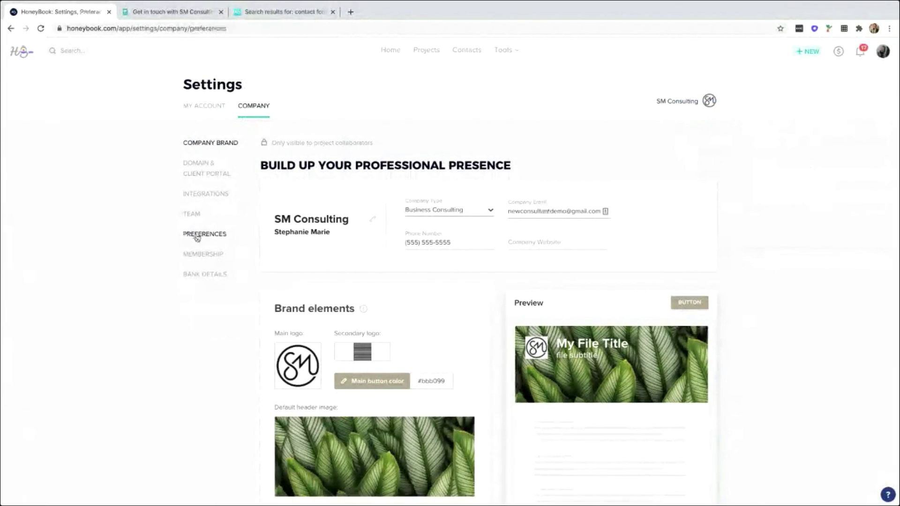
Look at the Project Types section and close its editor without changes.
triple_click(324, 224)
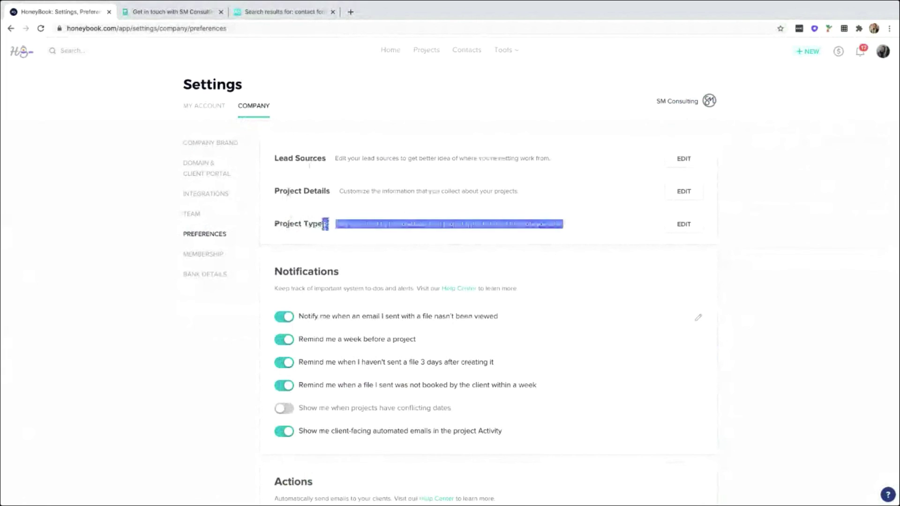
drag(325, 224, 284, 224)
click(300, 224)
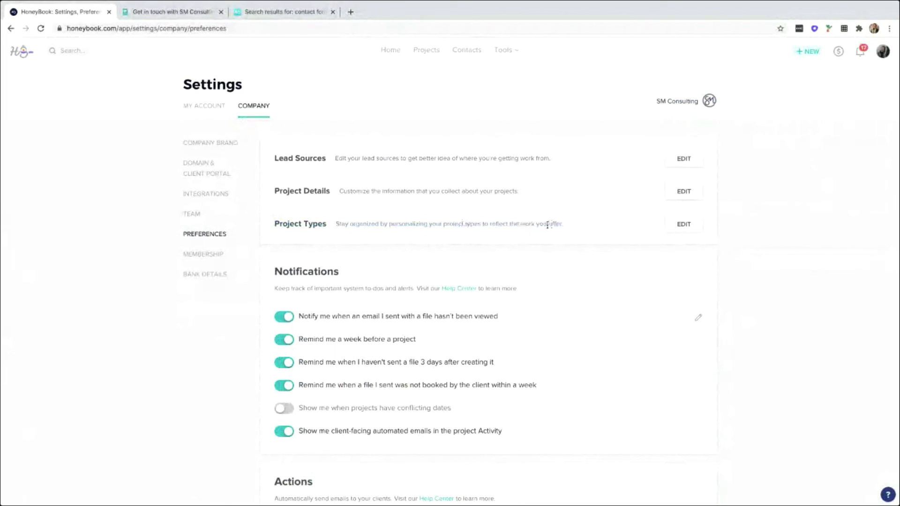
click(684, 225)
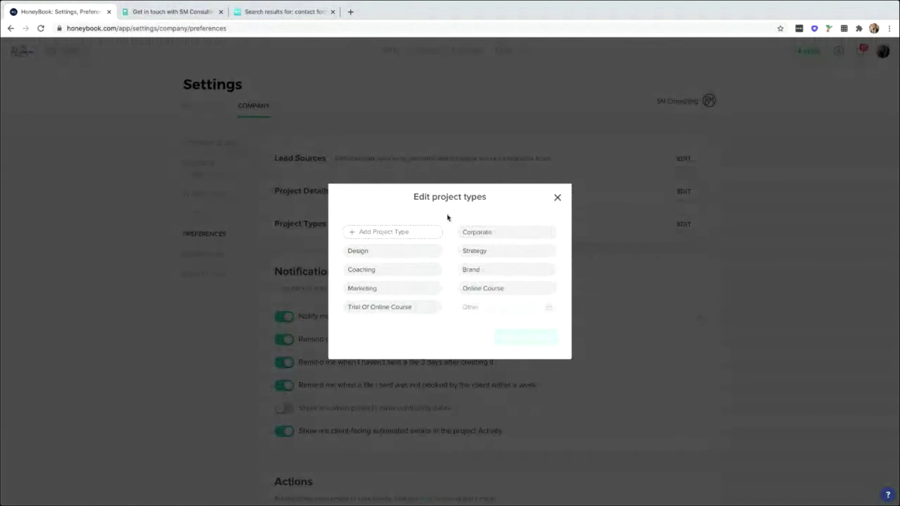
mouse_move(516, 253)
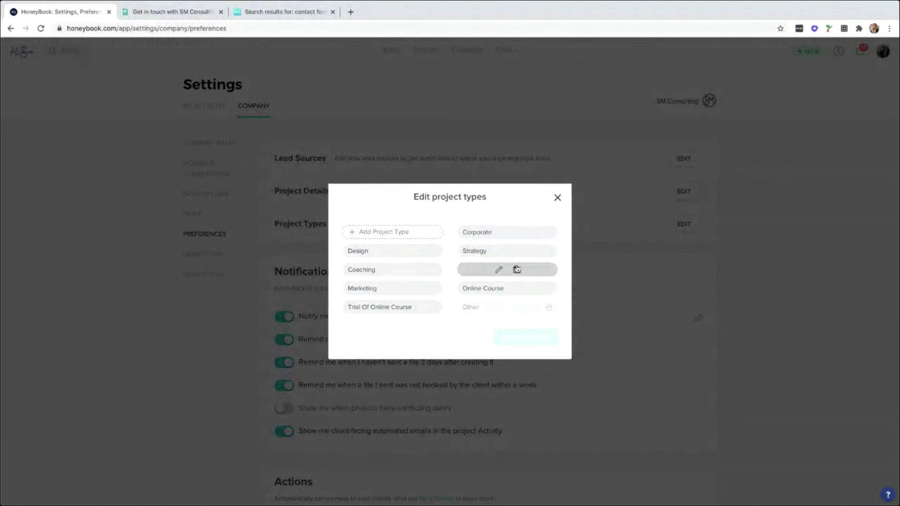
mouse_move(384, 244)
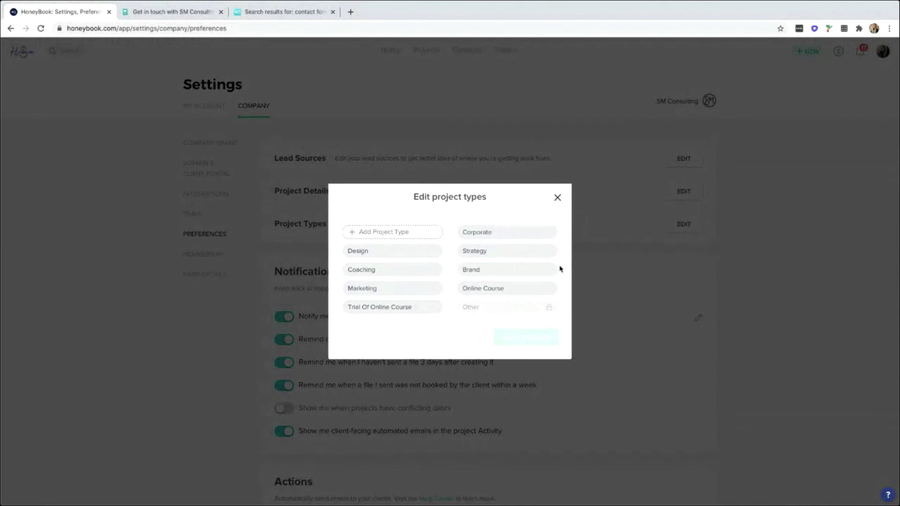
click(557, 198)
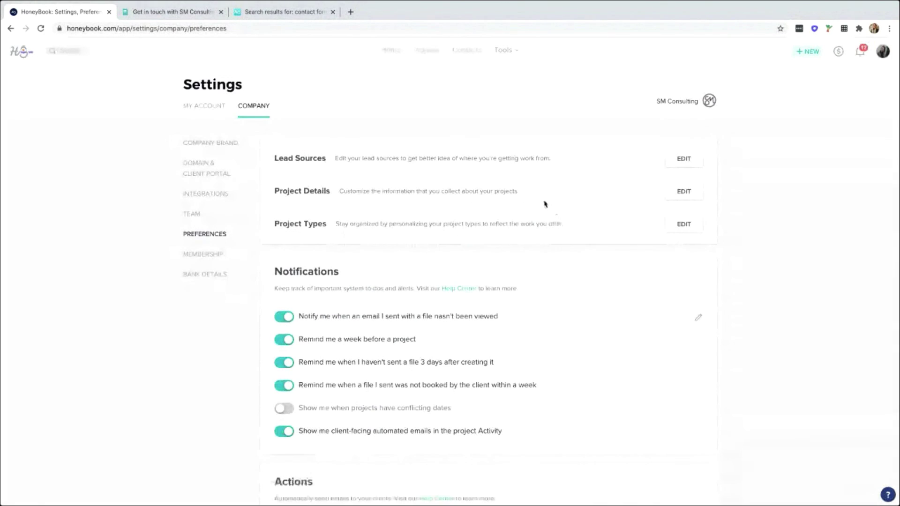
Open the Bank Details settings page.
scroll(457, 184, down, 2)
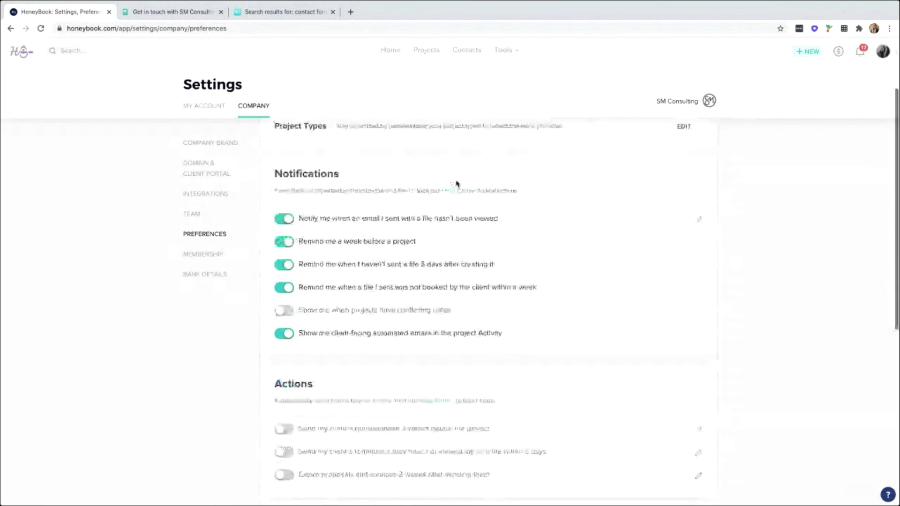
scroll(456, 184, down, 6)
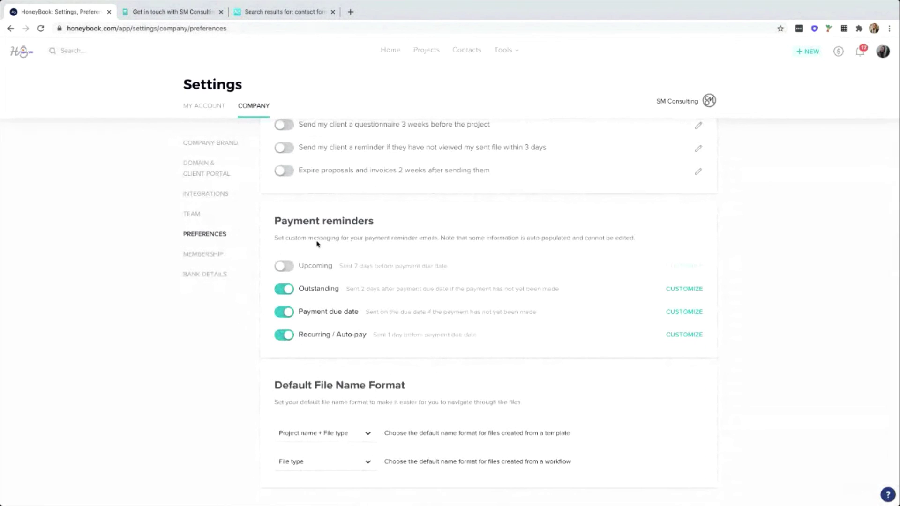
click(197, 276)
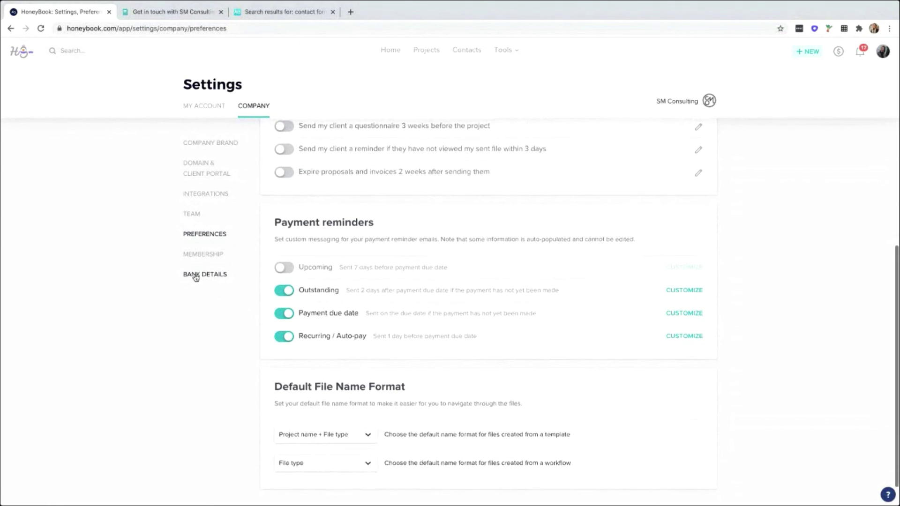